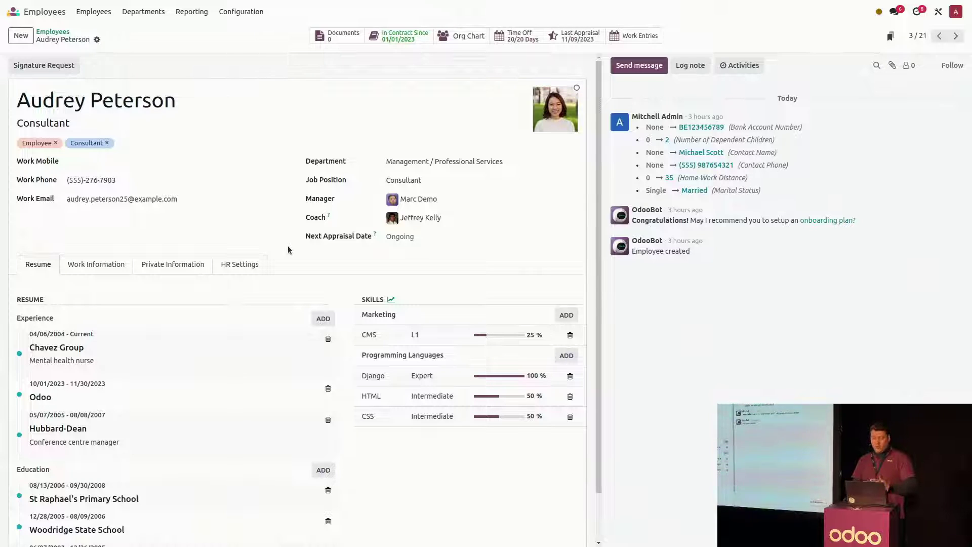
- Filter the employee list to the Management / Professional Services department and open the record of the consultant tagged Employee and Consultant with the (yellow-green background) photo
left_click(57, 32)
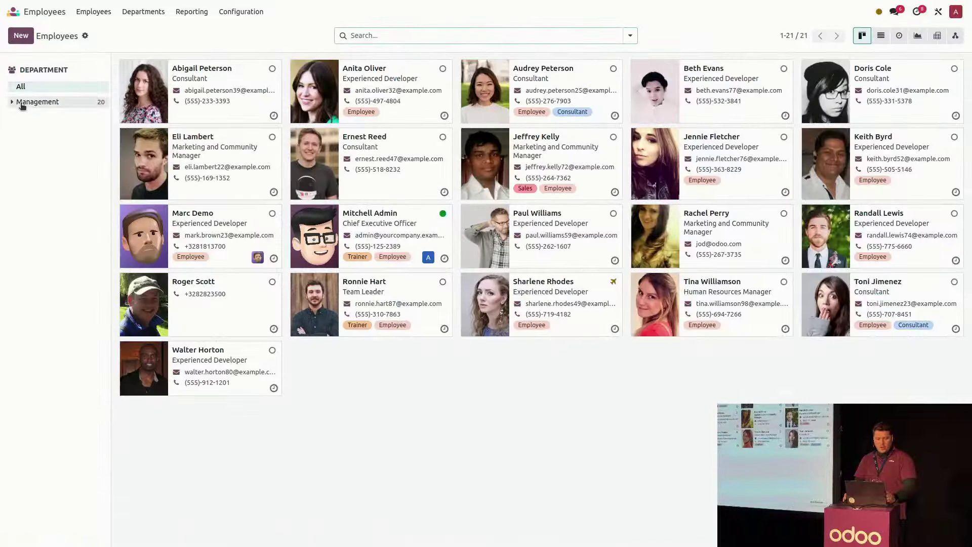
left_click(39, 102)
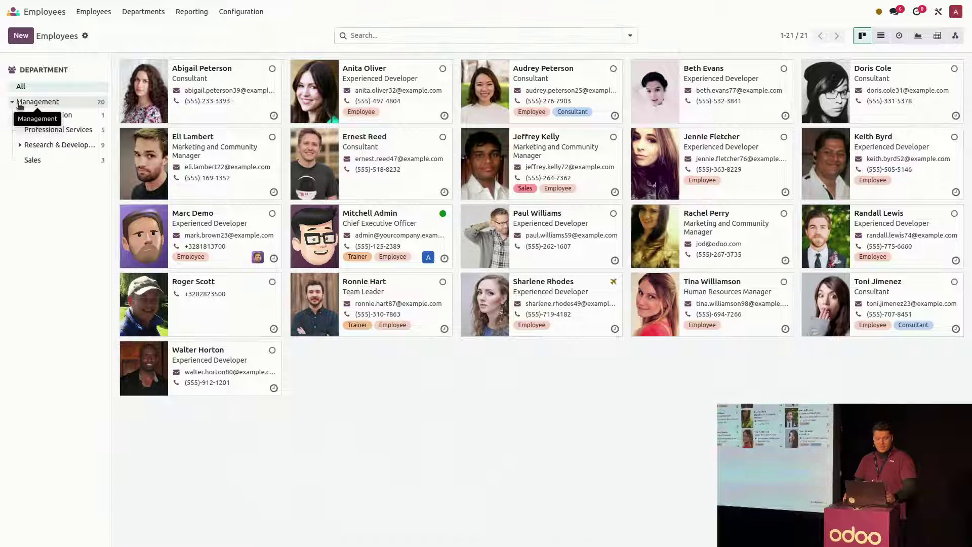
left_click(65, 129)
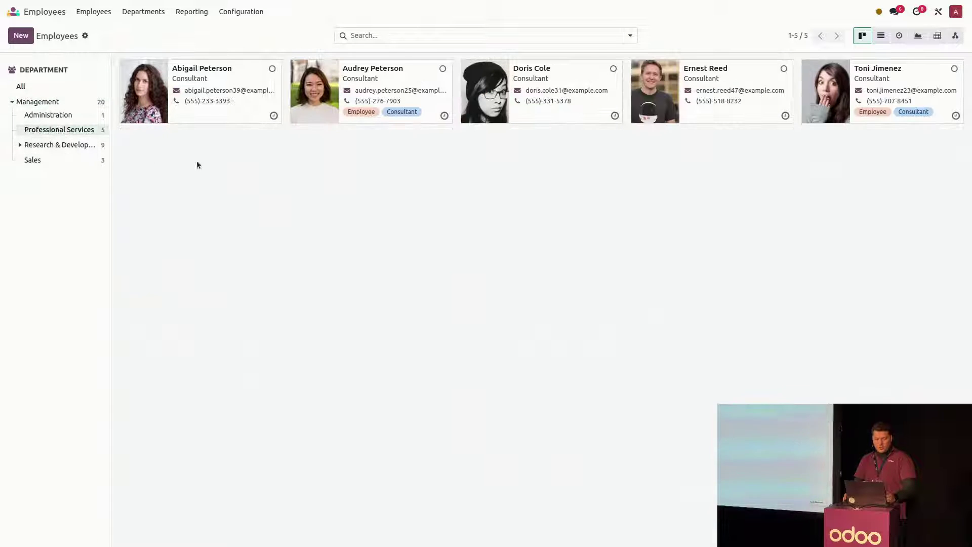
left_click(383, 77)
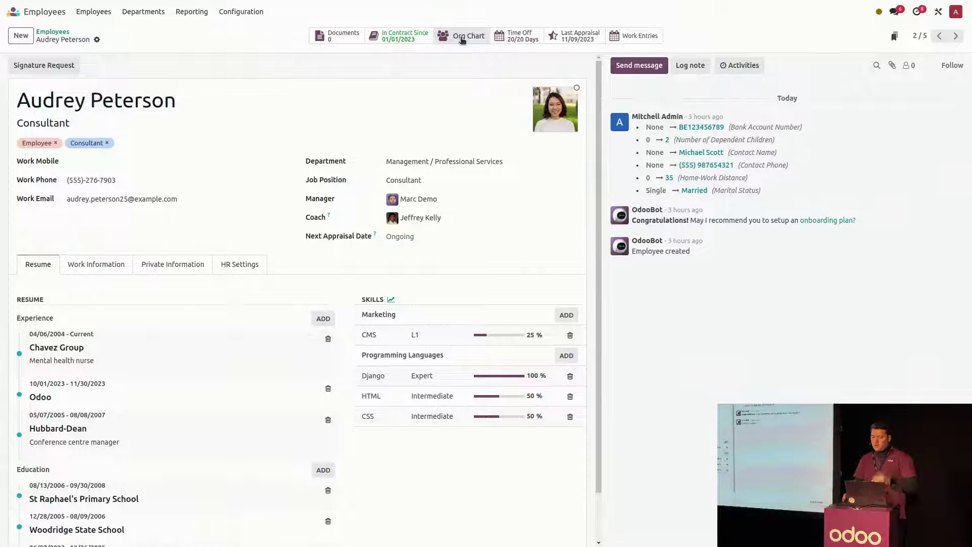
- In the org chart, move the consultant from the Experienced Developer's five-person team to the Marketing and Community Manager's team
left_click(90, 14)
left_click(107, 46)
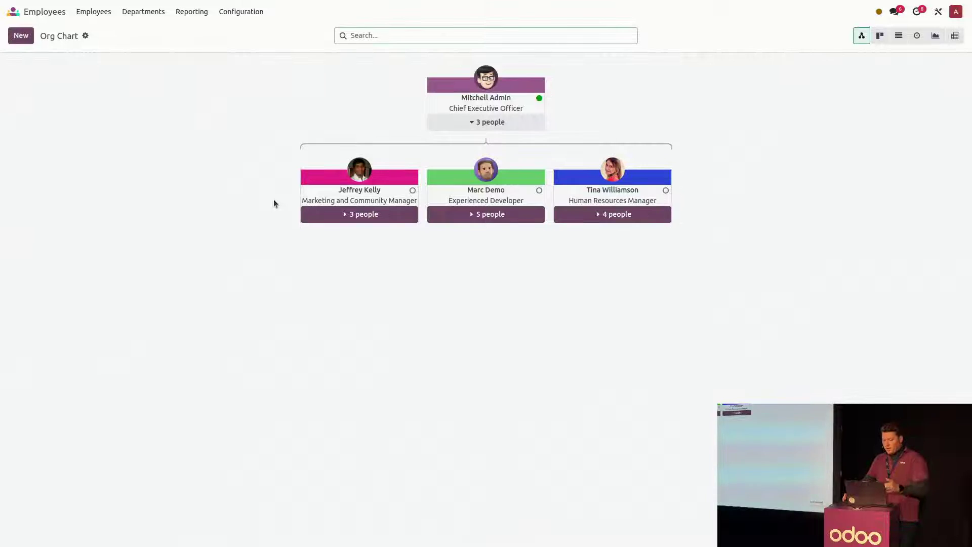
left_click(487, 214)
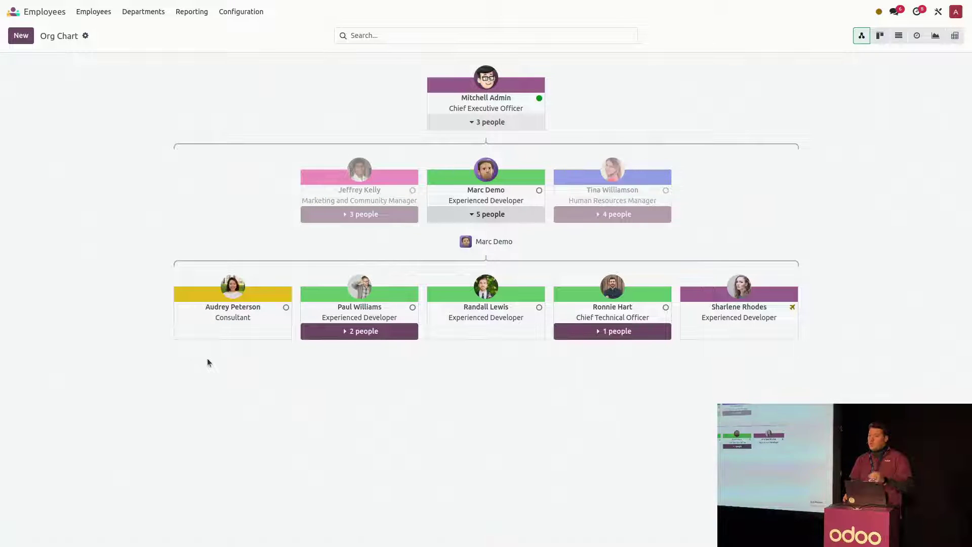
left_click_drag(228, 303, 360, 209)
left_click(348, 218)
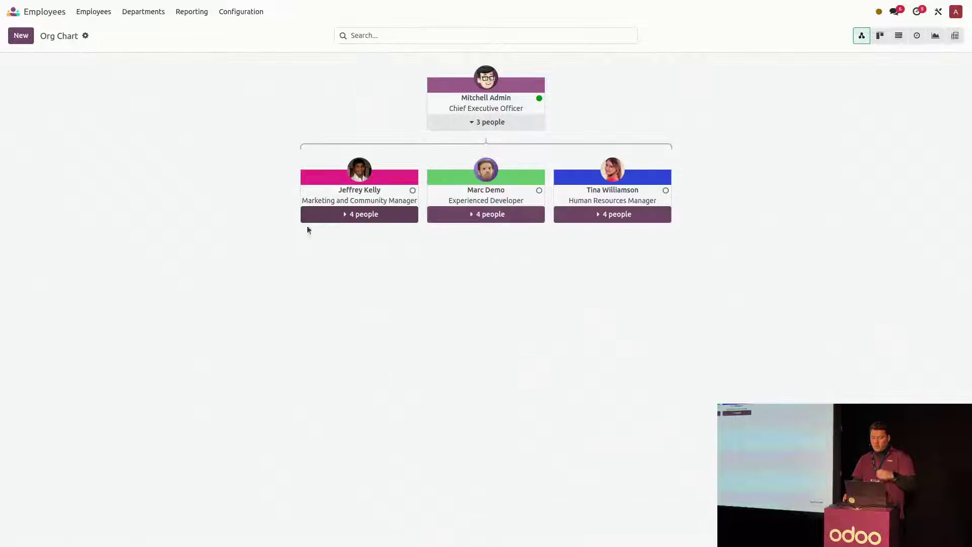
- Expand the Marketing and Community Manager's team in the org chart and review the reassigned consultant's employee record
left_click(329, 218)
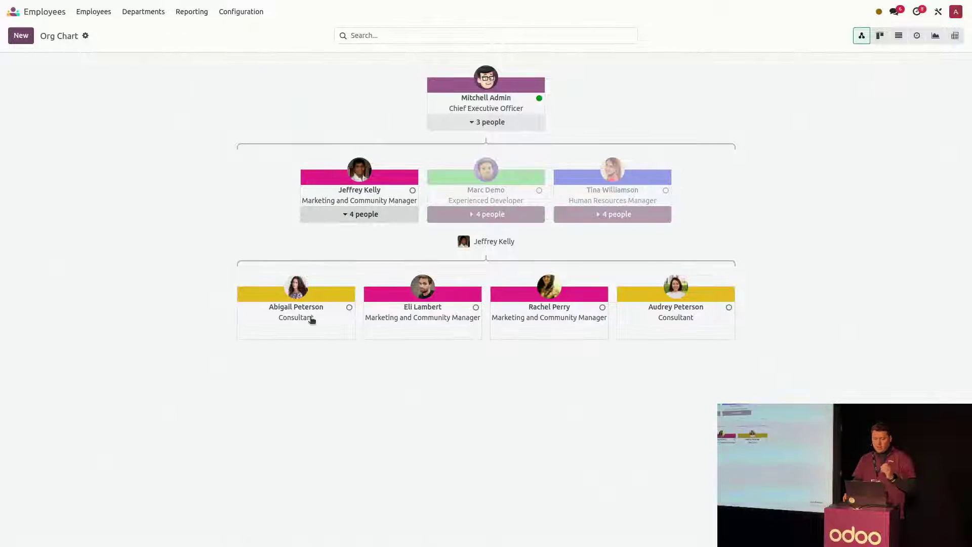
left_click(661, 314)
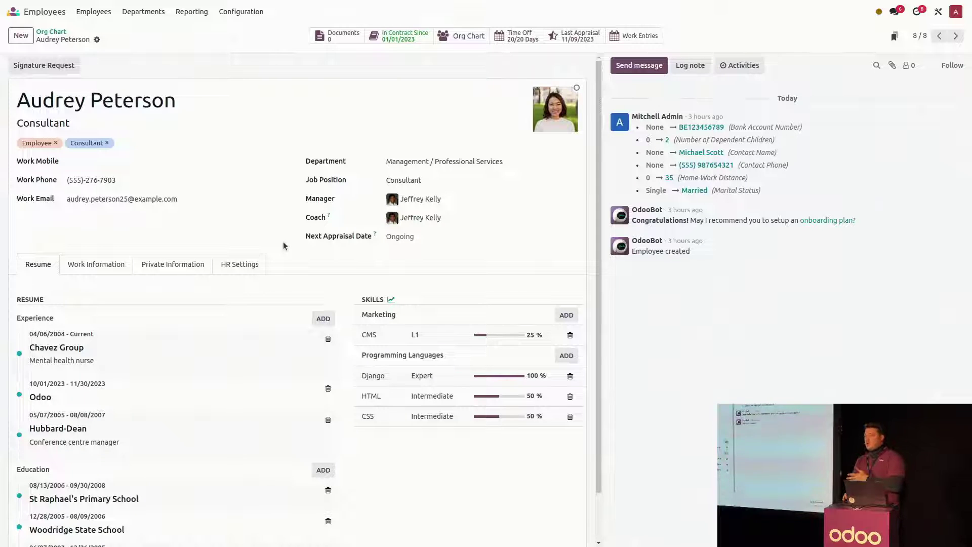
scroll(284, 245, "down", 2)
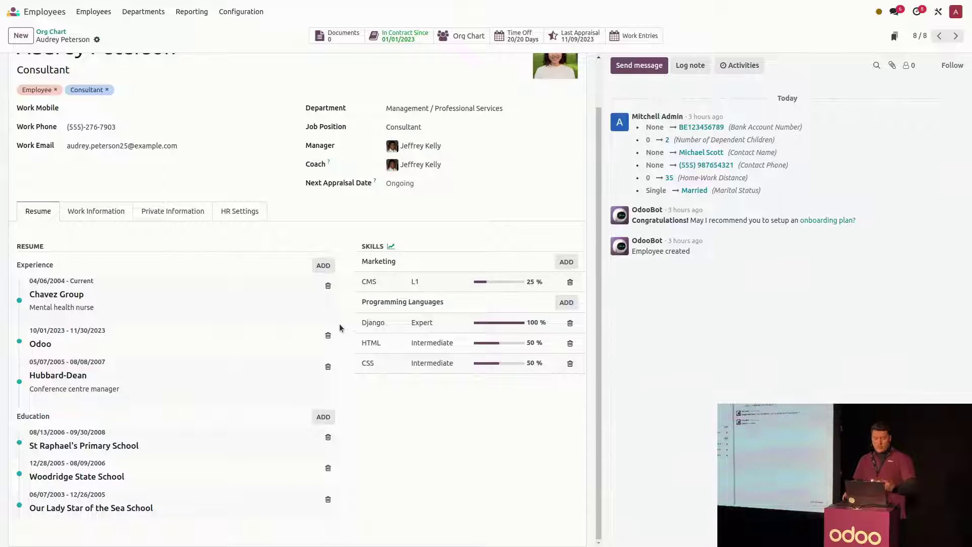
scroll(343, 263, "up", 2)
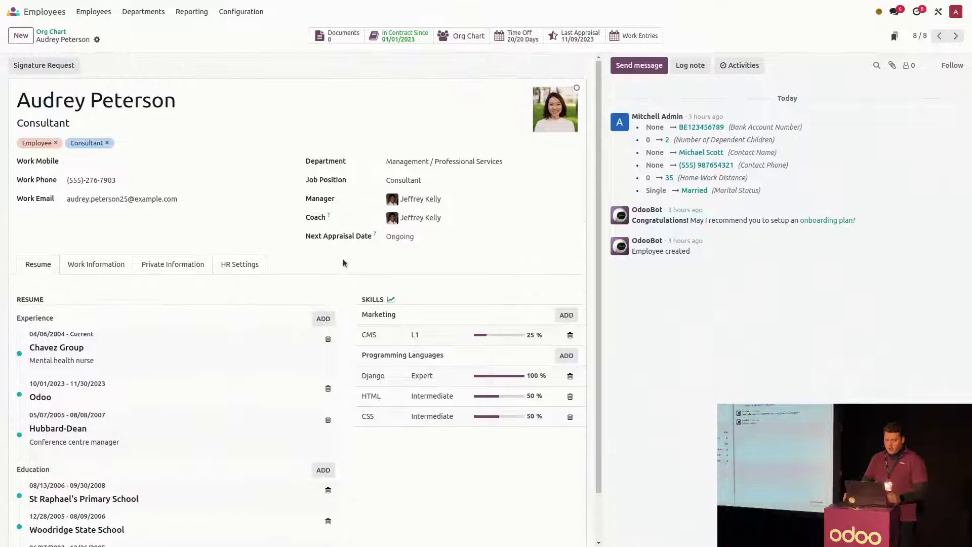
- Add a resume experience line titled Google with the type Experience to the consultant's record
scroll(343, 263, "down", 2)
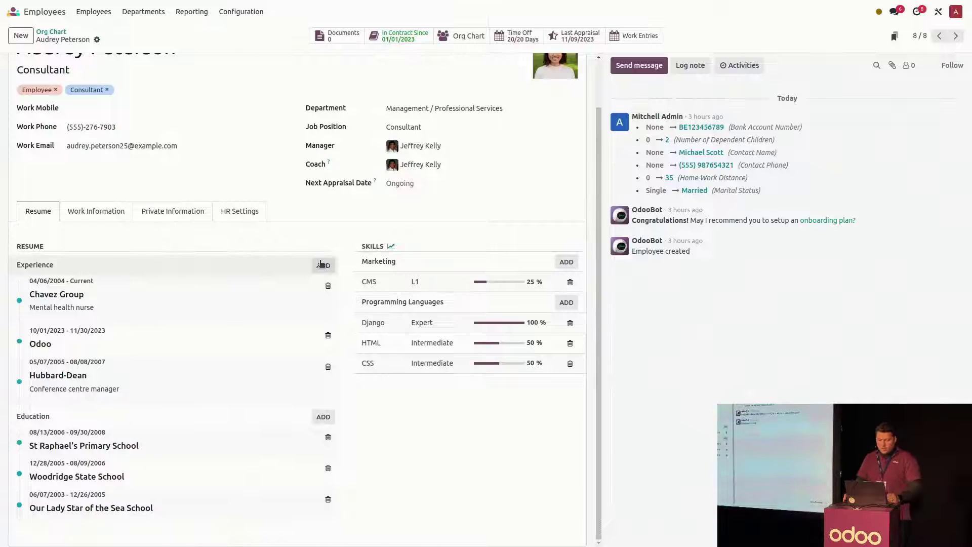
left_click(321, 263)
type("Go")
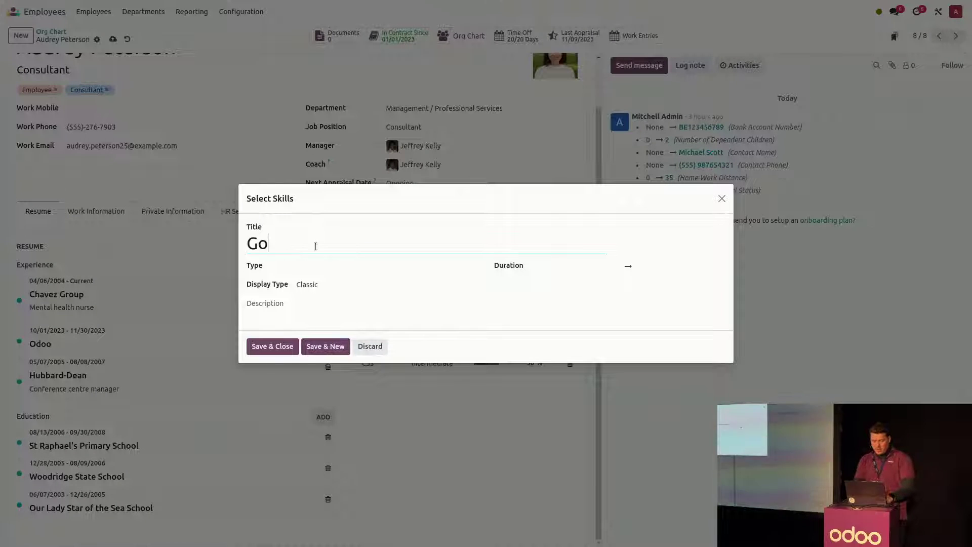
type("ogle")
left_click(307, 262)
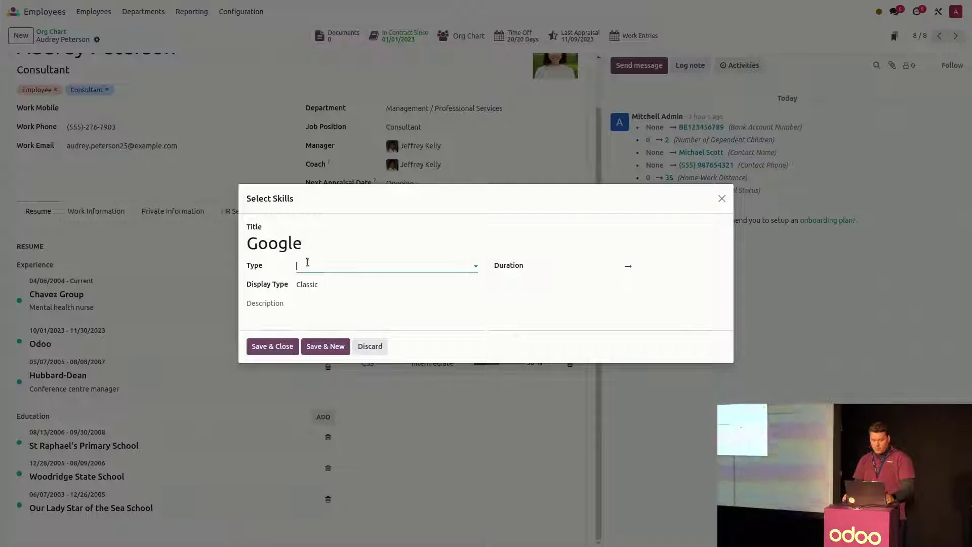
type("exp")
key("Return")
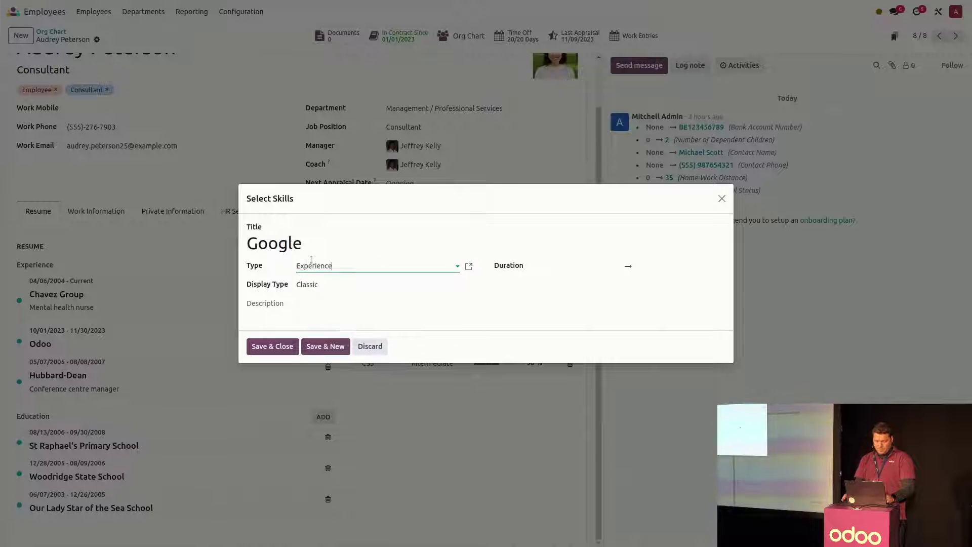
- Set the Google line's duration from 10/01/2023 to 10/31/2023 and save the entry
left_click(551, 266)
left_click(463, 295)
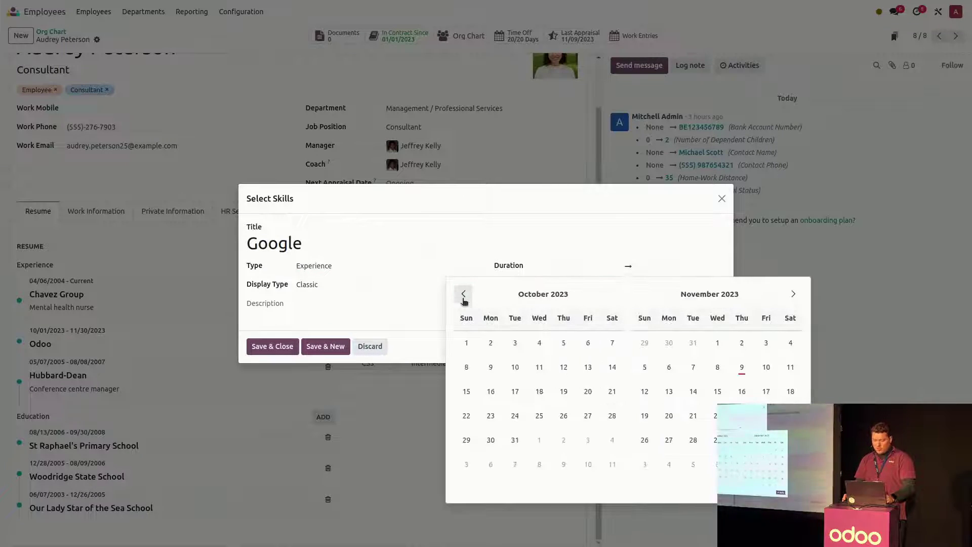
left_click(466, 343)
left_click(515, 440)
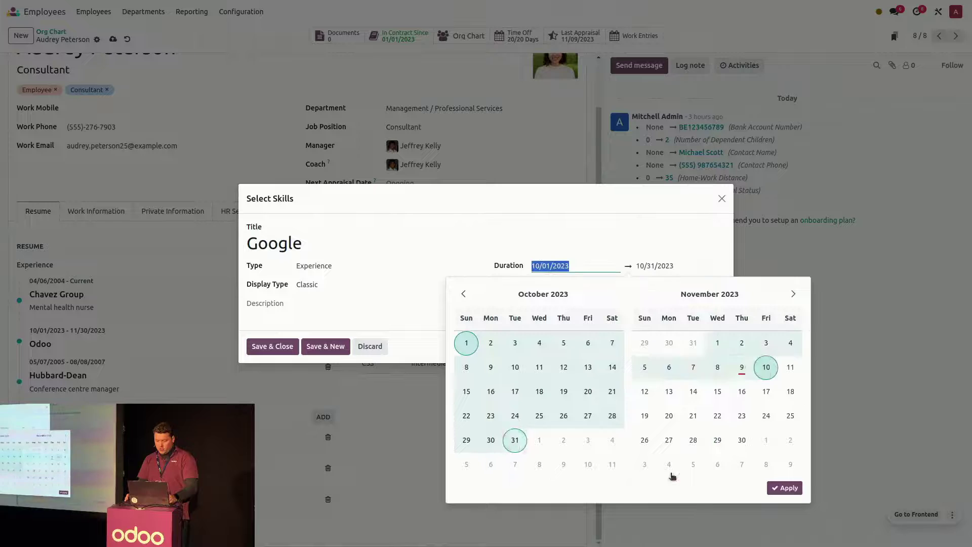
left_click(784, 487)
left_click(273, 345)
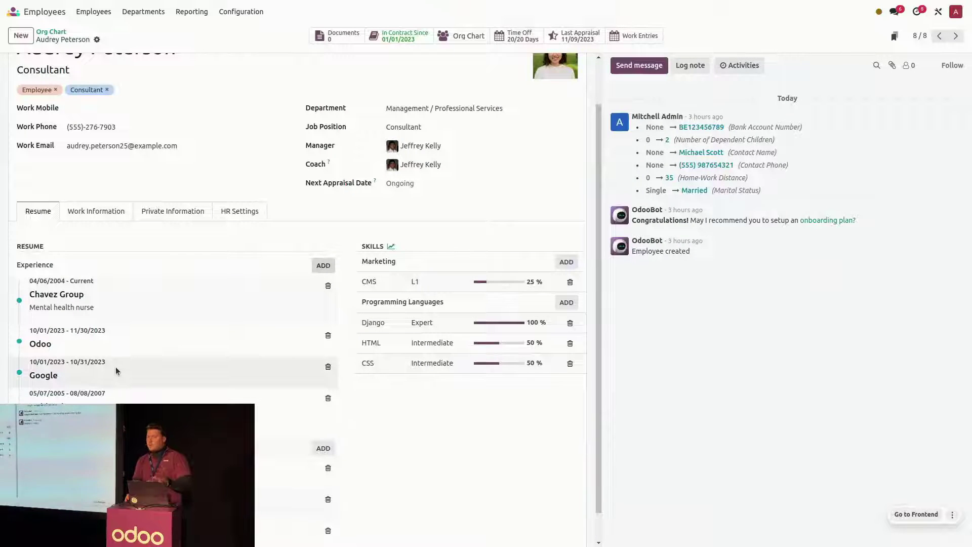
- Add the programming language skill Python at the Elementary (25%) level to the employee's skills
scroll(309, 400, "up", 2)
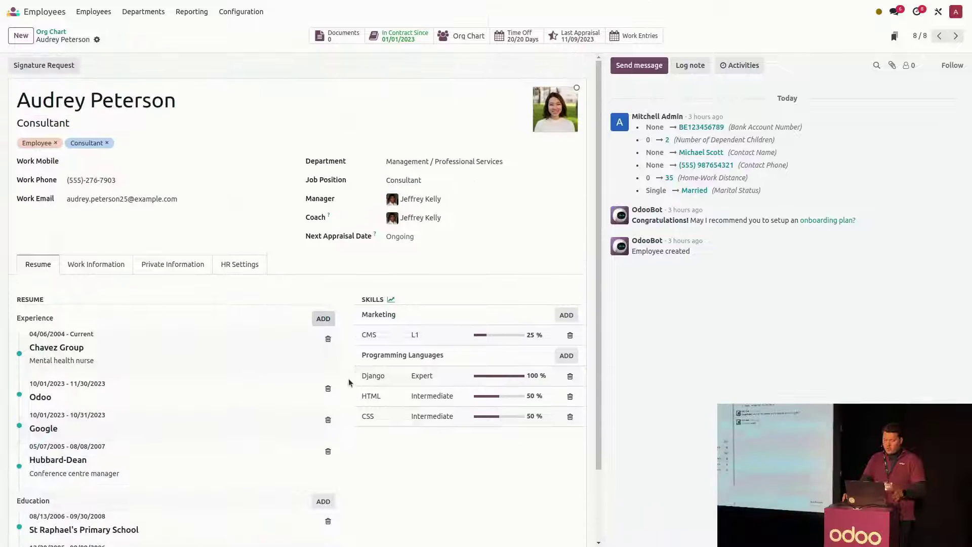
scroll(345, 398, "down", 1)
scroll(345, 398, "up", 1)
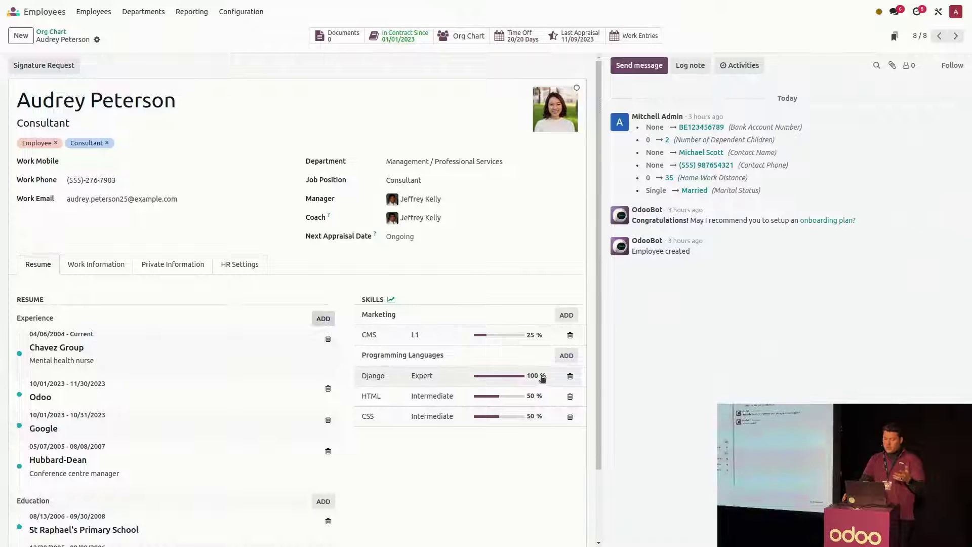
left_click(566, 356)
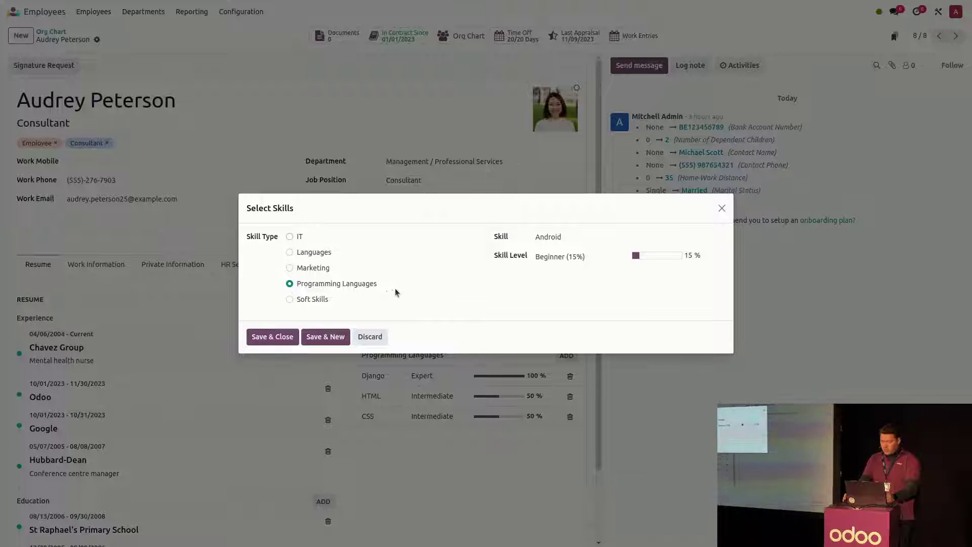
left_click(547, 238)
type("pytho")
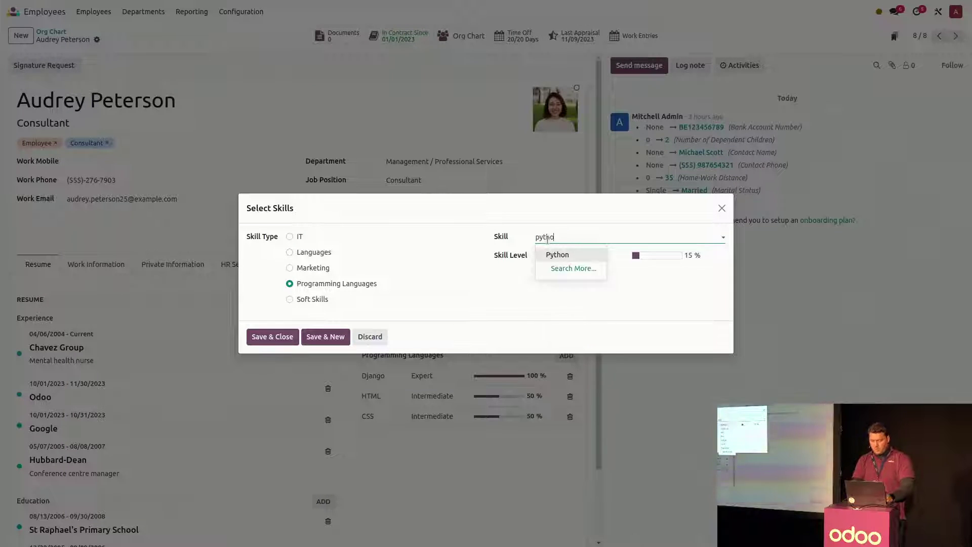
key("Return")
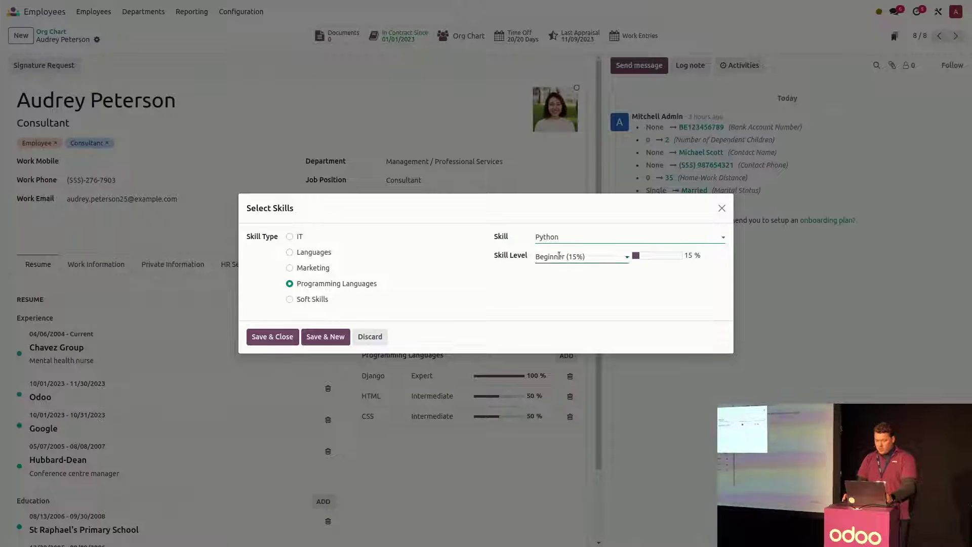
left_click(559, 257)
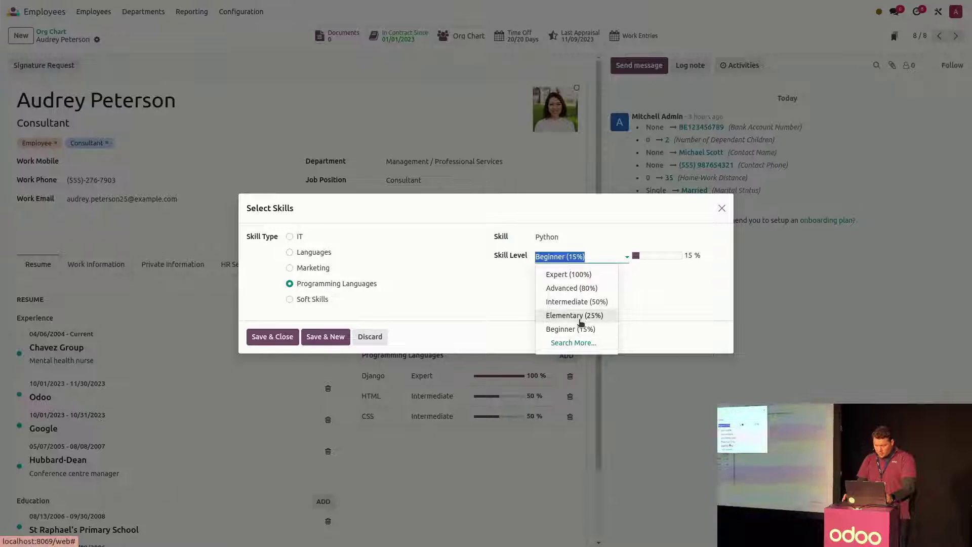
left_click(574, 316)
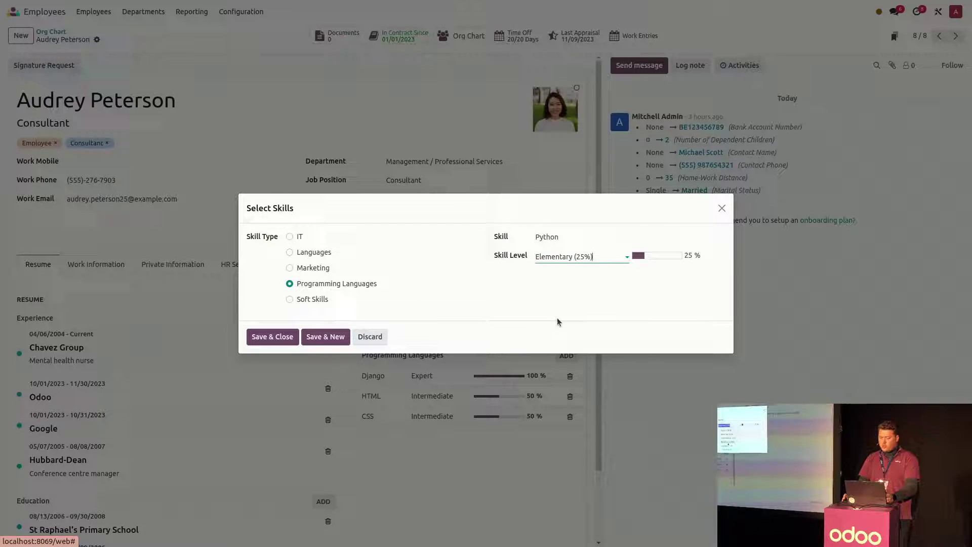
left_click(272, 337)
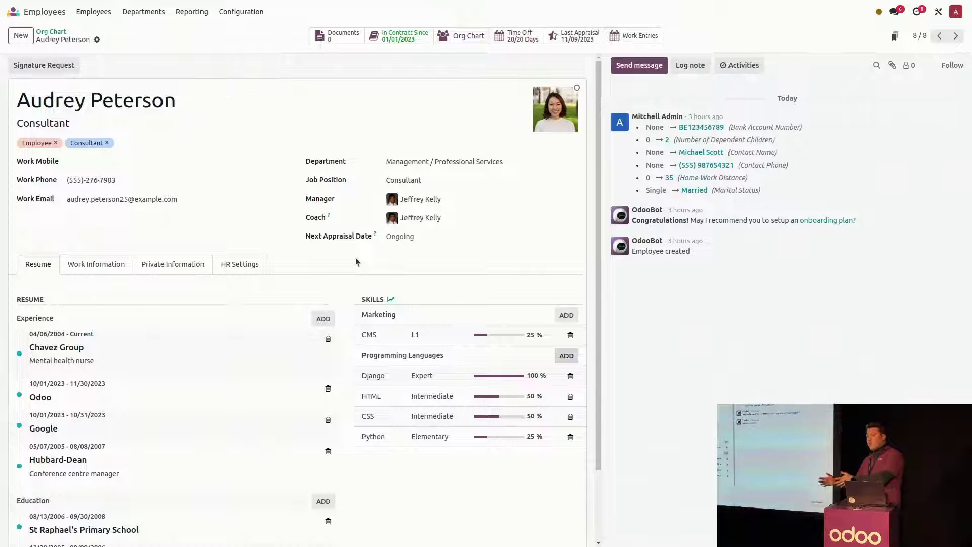
- Open the employee's Print Resume options and set the first color to dark red (RGB 179, 0, 0)
left_click(97, 40)
left_click(117, 57)
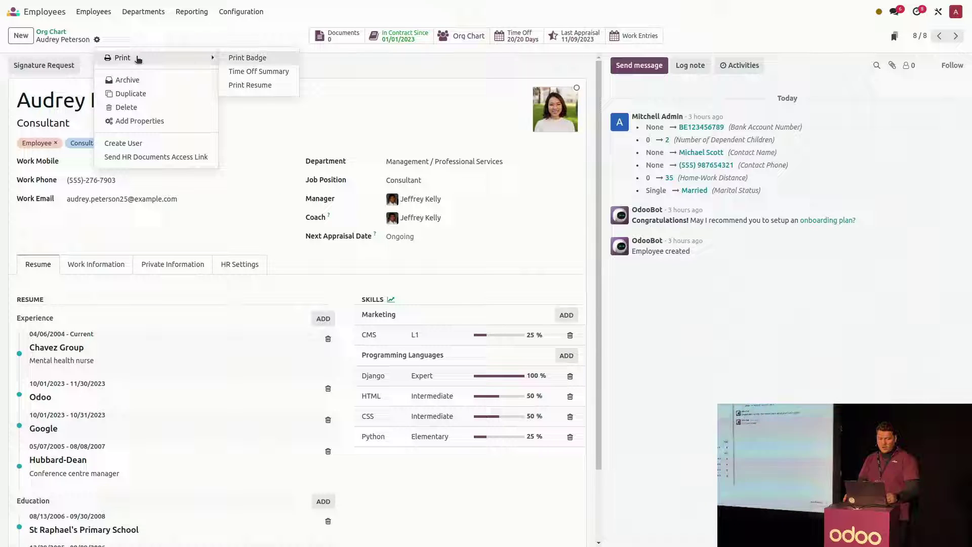
left_click(246, 82)
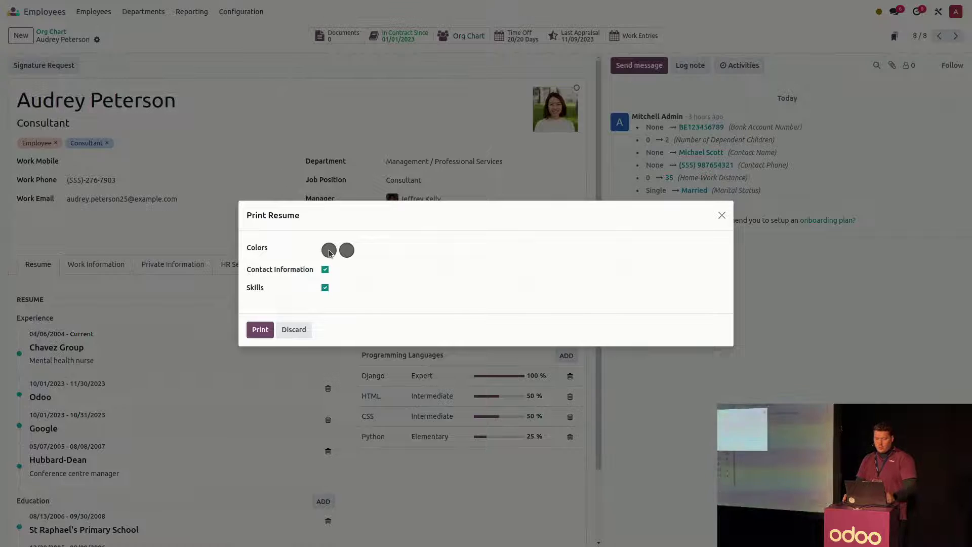
left_click(329, 254)
left_click(439, 278)
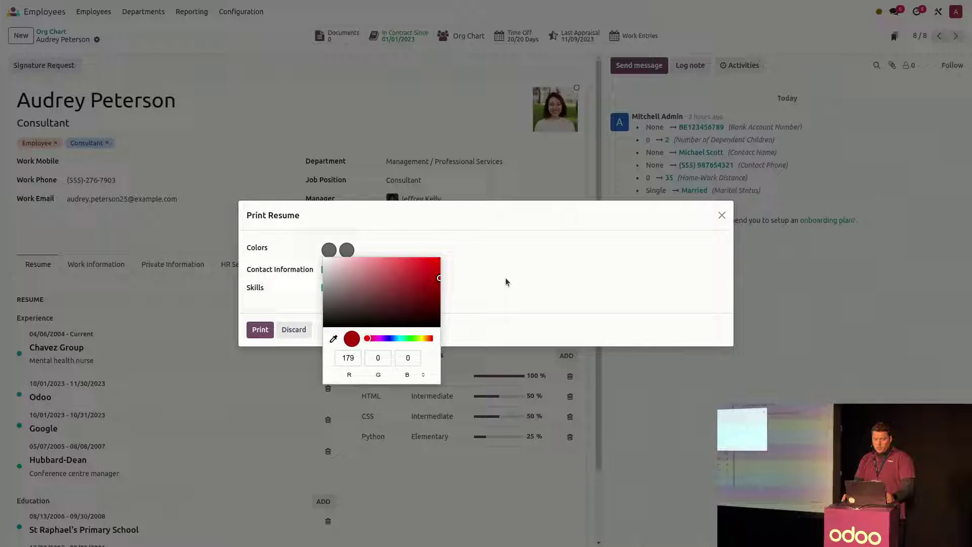
- Set the second resume color to purple and print the resume
left_click(347, 250)
left_click(347, 250)
left_click(400, 338)
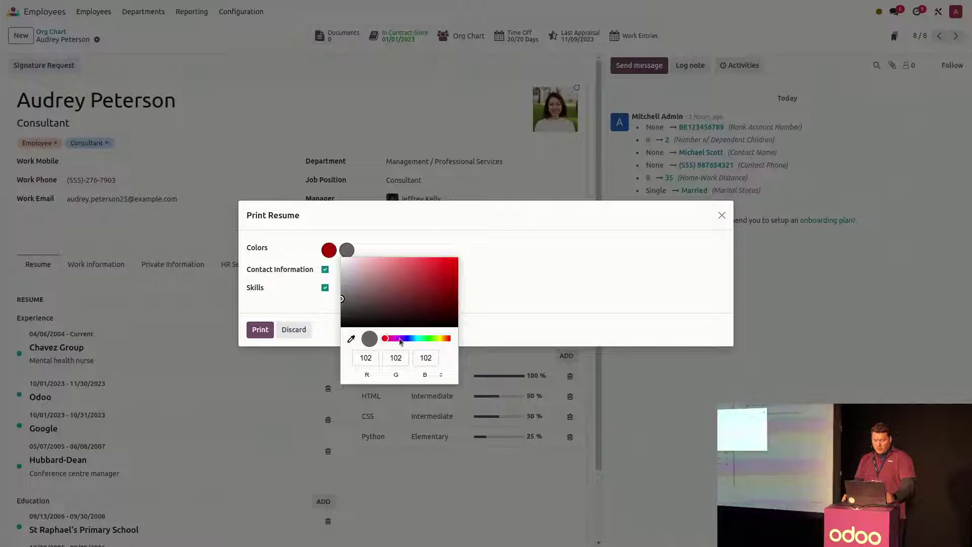
left_click(402, 305)
left_click(499, 278)
left_click(258, 330)
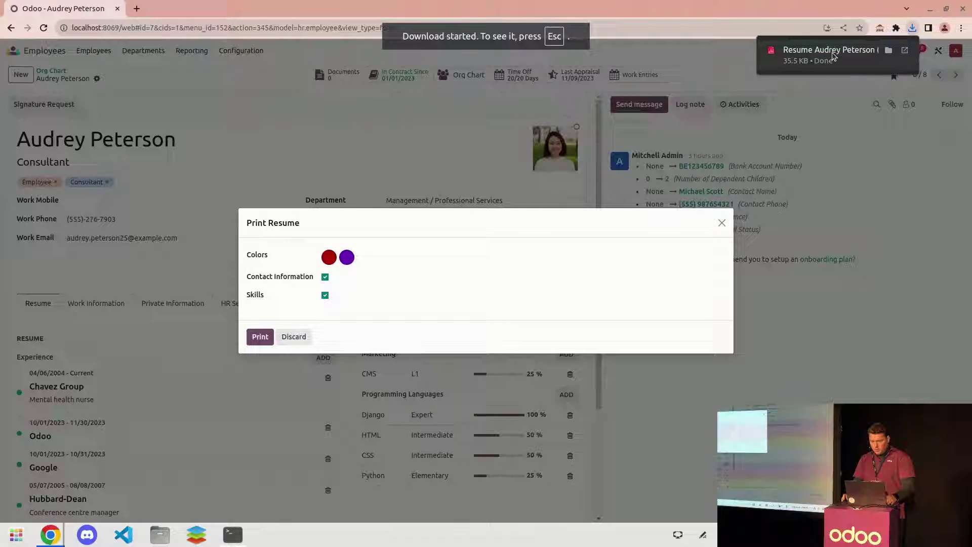
- Review the downloaded resume PDF, and close both the PDF and the Print Resume dialog to return to the full-screen employee record
left_click(831, 55)
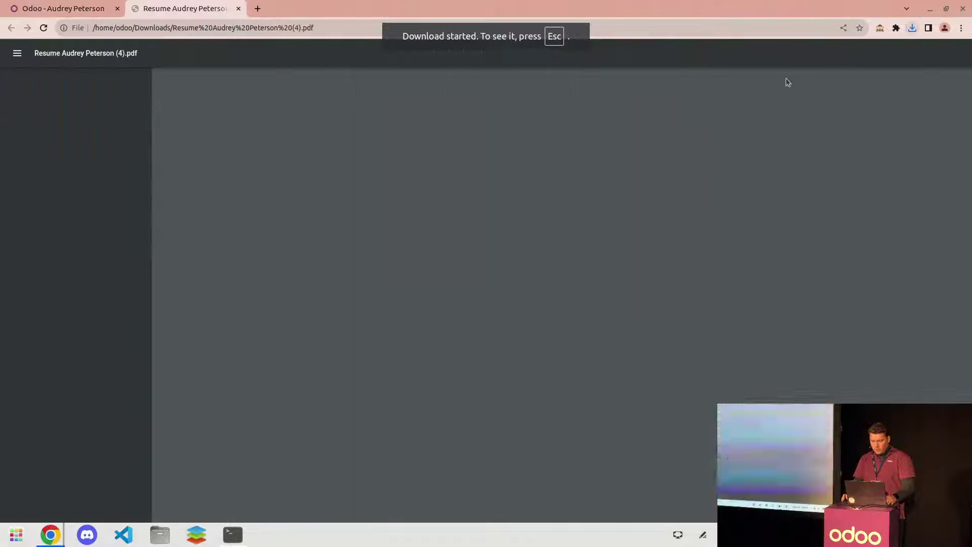
scroll(557, 260, "down", 1)
scroll(557, 260, "up", 1)
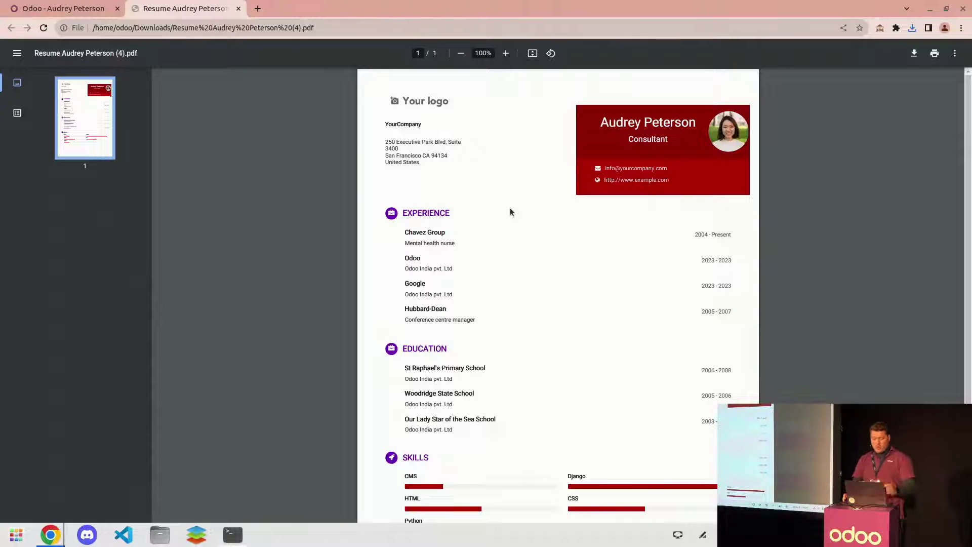
key("ctrl+w")
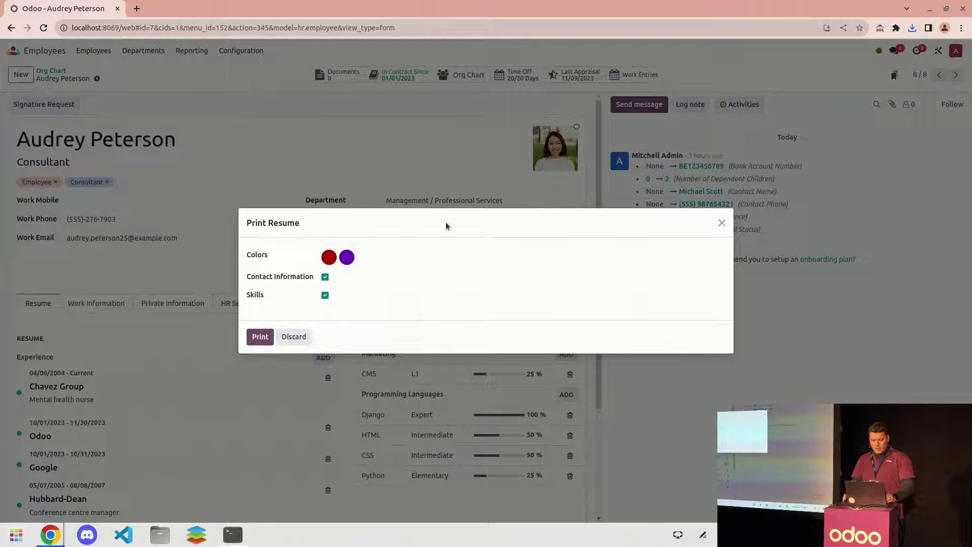
left_click(722, 224)
key("F11")
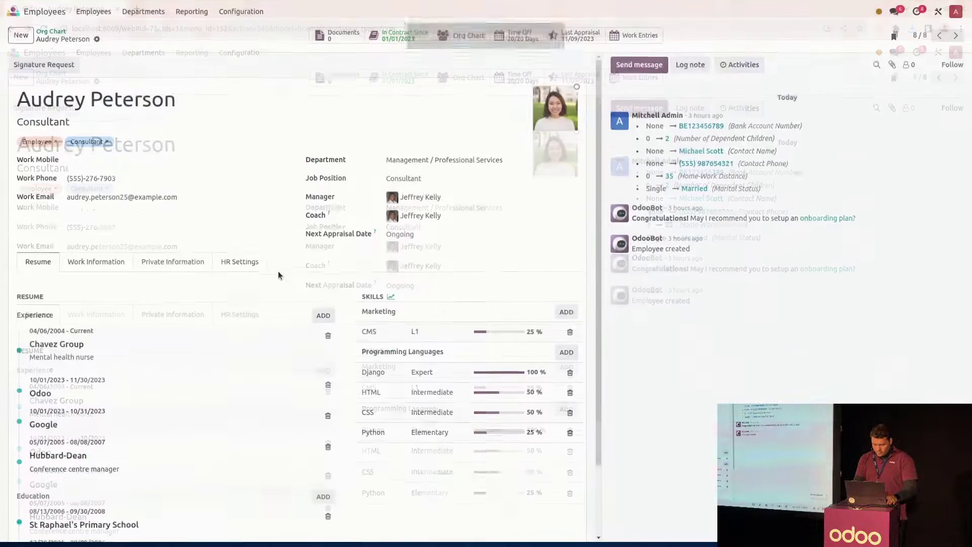
- Review the employee's private information, including private contact, family status, emergency, education and work permit details
left_click(175, 264)
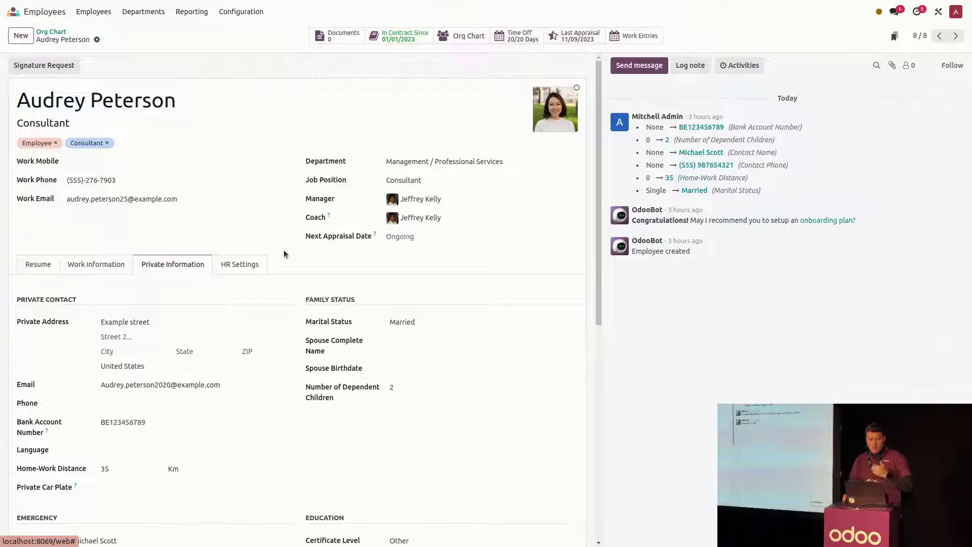
scroll(284, 253, "down", 3)
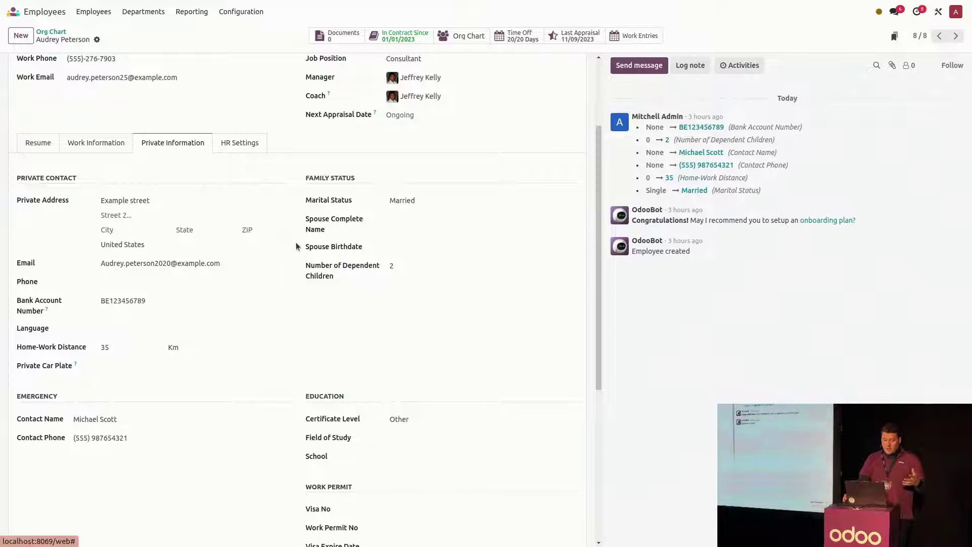
scroll(297, 246, "up", 3)
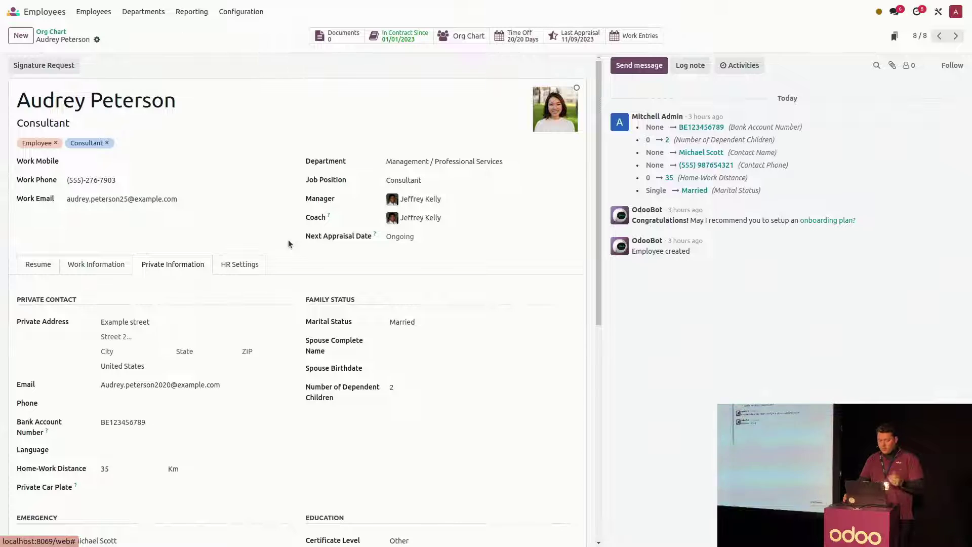
scroll(288, 241, "down", 3)
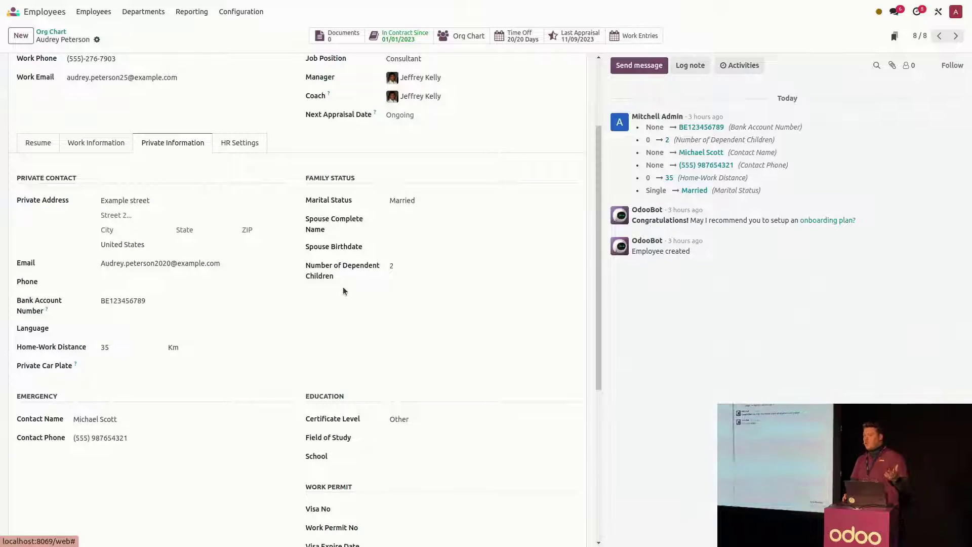
scroll(343, 291, "up", 3)
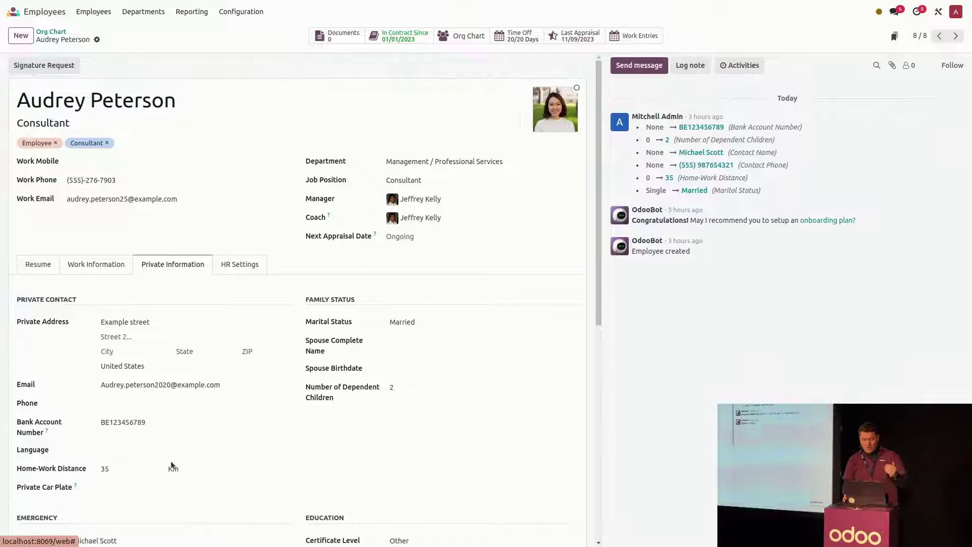
scroll(171, 461, "down", 1)
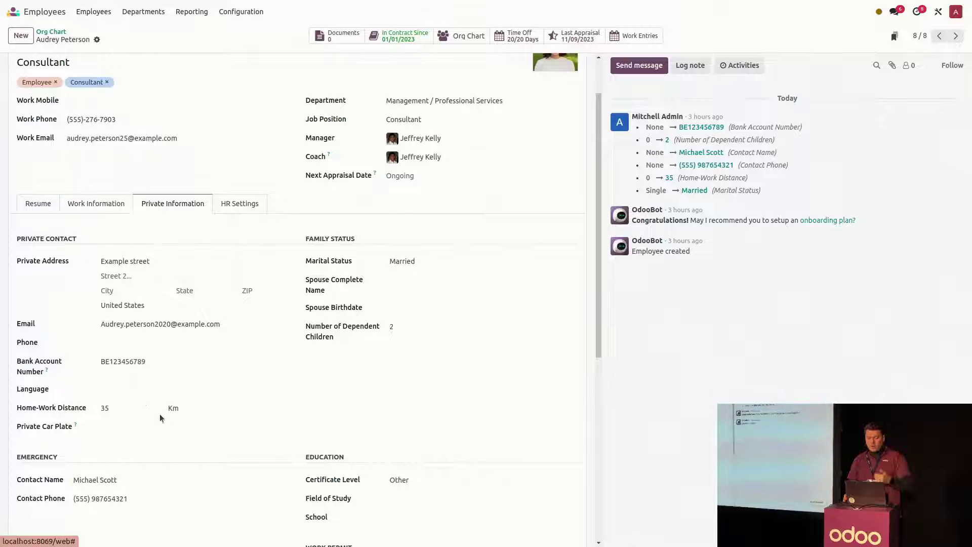
scroll(330, 409, "up", 1)
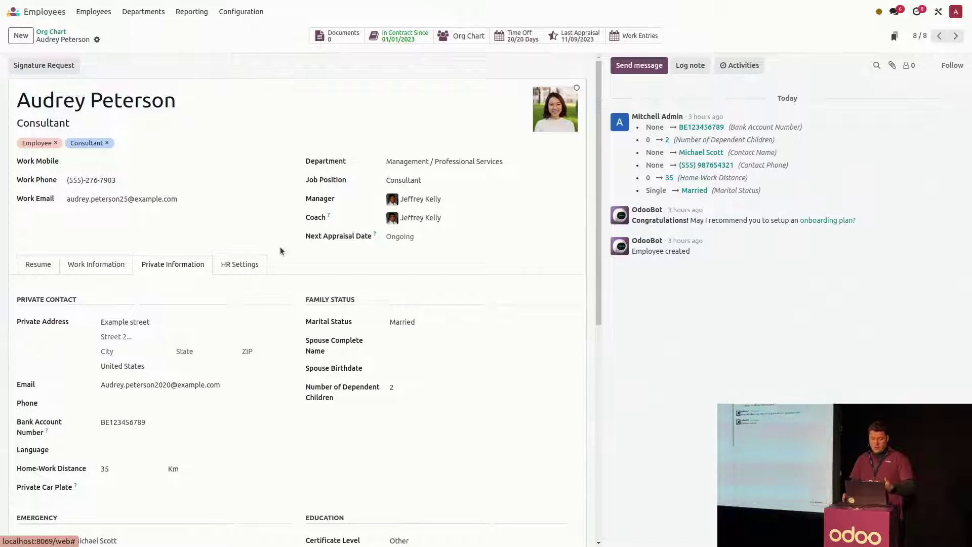
- Open the employee's current contract, inspect its Standard 40 hours/week working schedule, and return to the contract
left_click(419, 40)
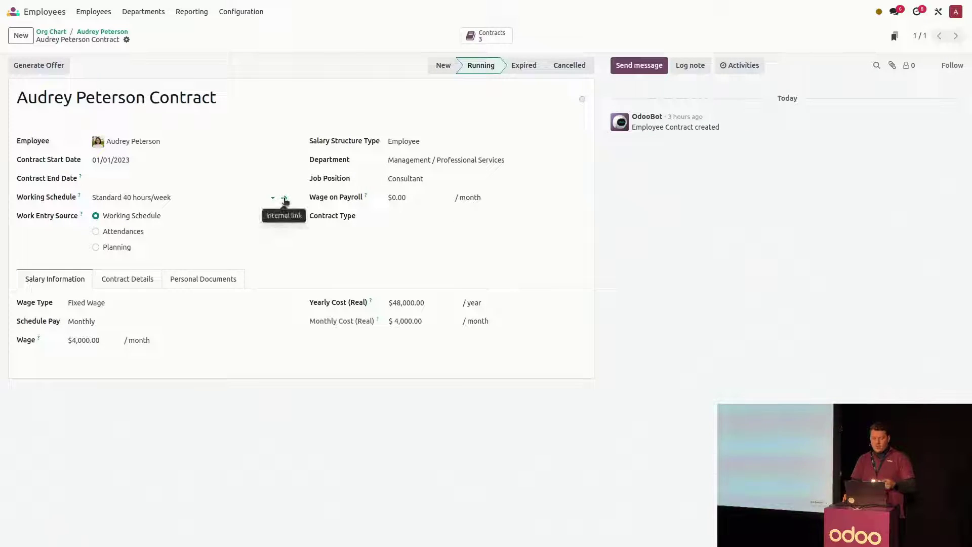
left_click(284, 197)
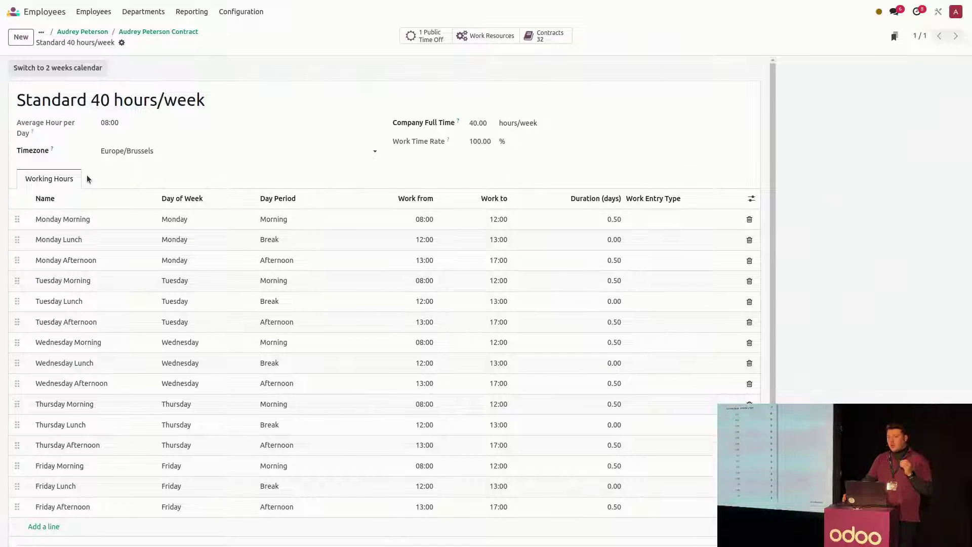
left_click(164, 33)
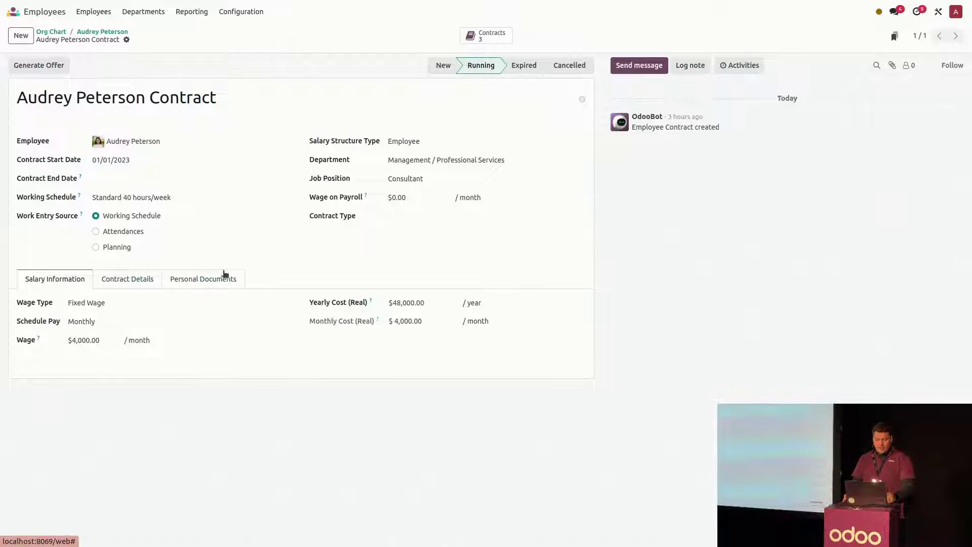
- Examine the contract's details and the employee's list of contracts, and return to the running contract
left_click(132, 278)
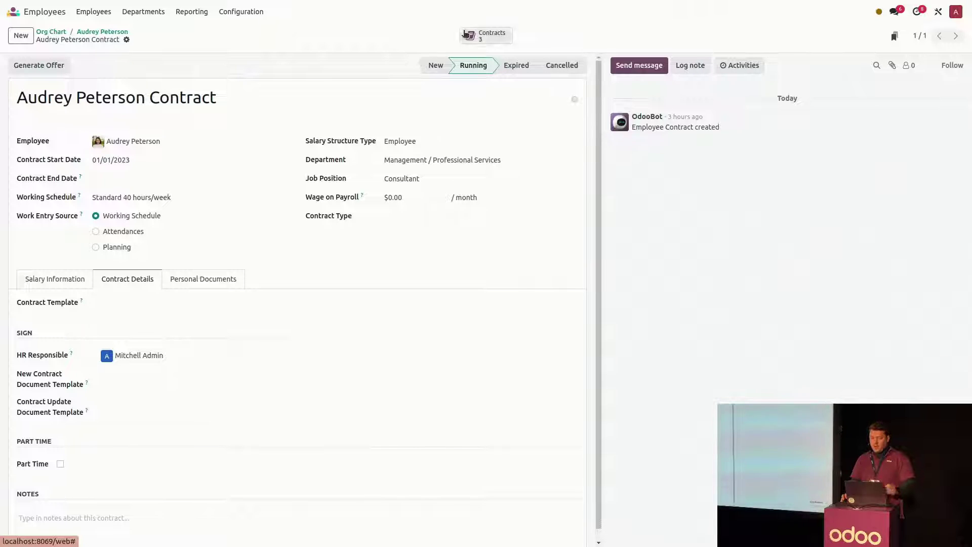
left_click(486, 34)
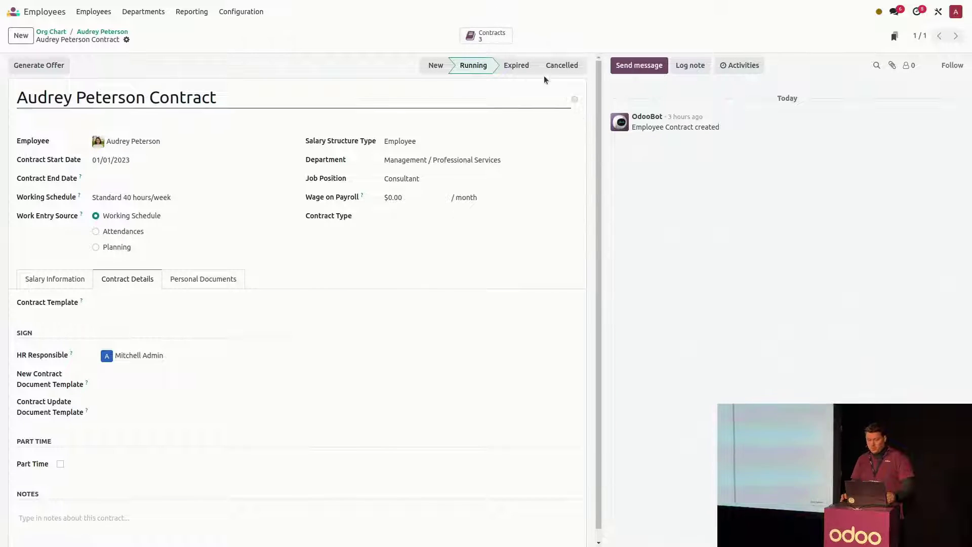
left_click(508, 42)
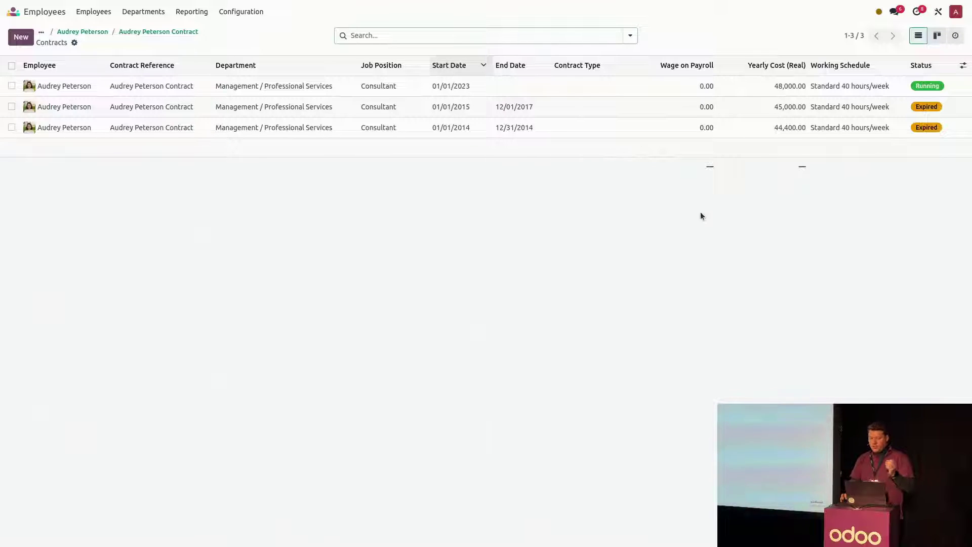
left_click(163, 31)
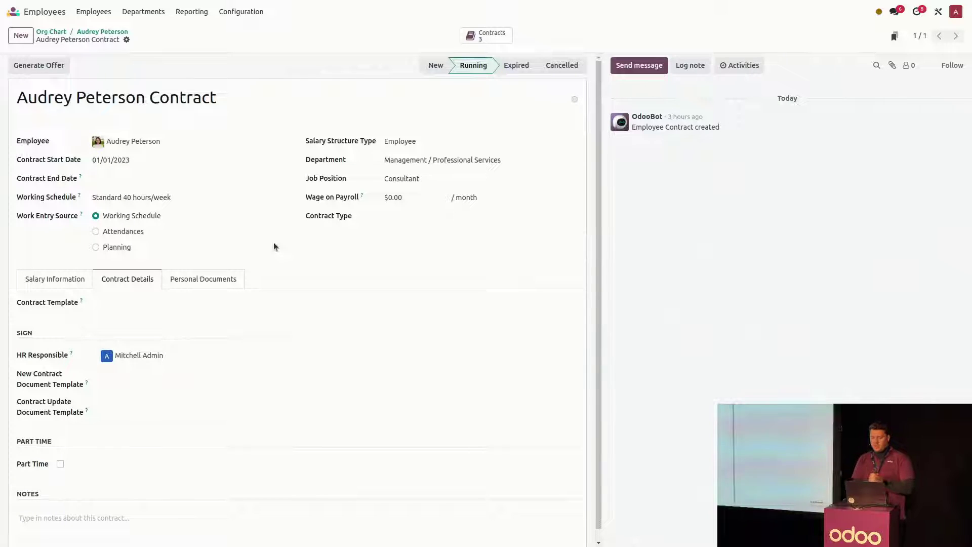
- Switch to the Payroll app, open the configured work entry types, and check the existing Corona type
left_click(12, 11)
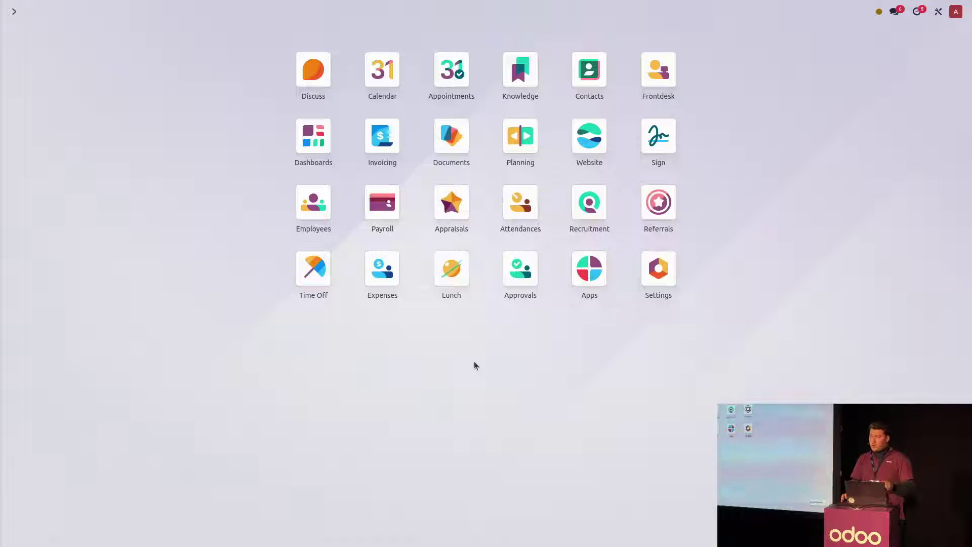
type("payr")
key("Return")
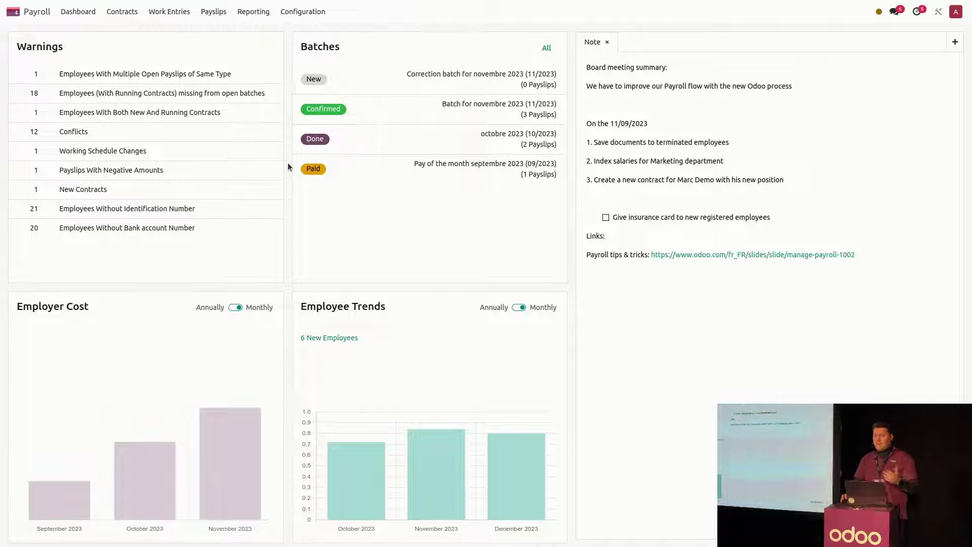
left_click(303, 11)
left_click(312, 107)
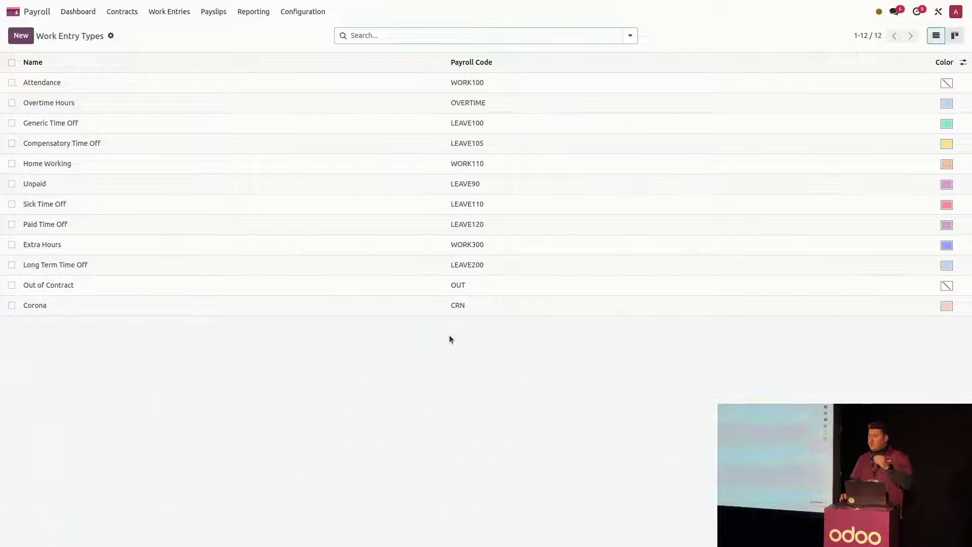
left_click(145, 306)
left_click(54, 31)
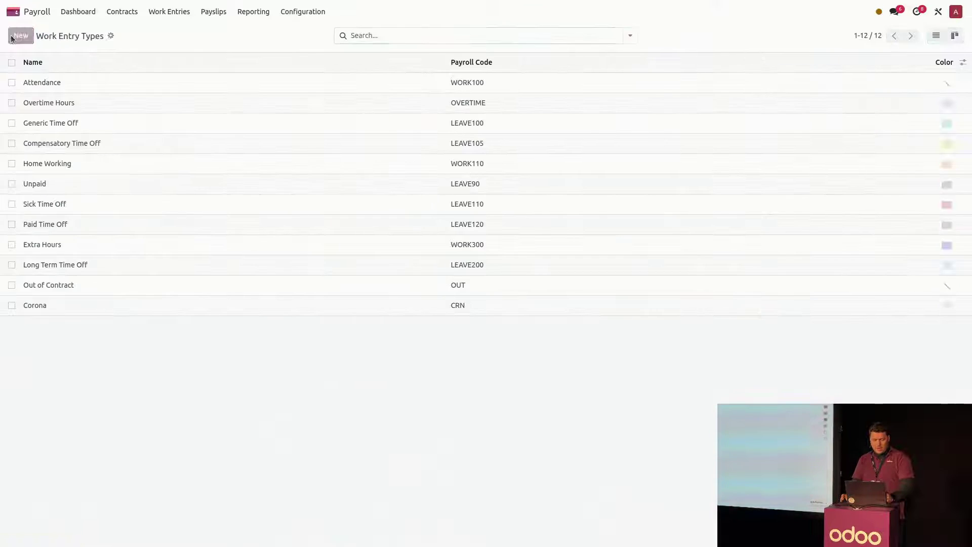
- Try to create a work entry type named Corona with payroll code CRN and external code CVD, and discard the record
left_click(21, 35)
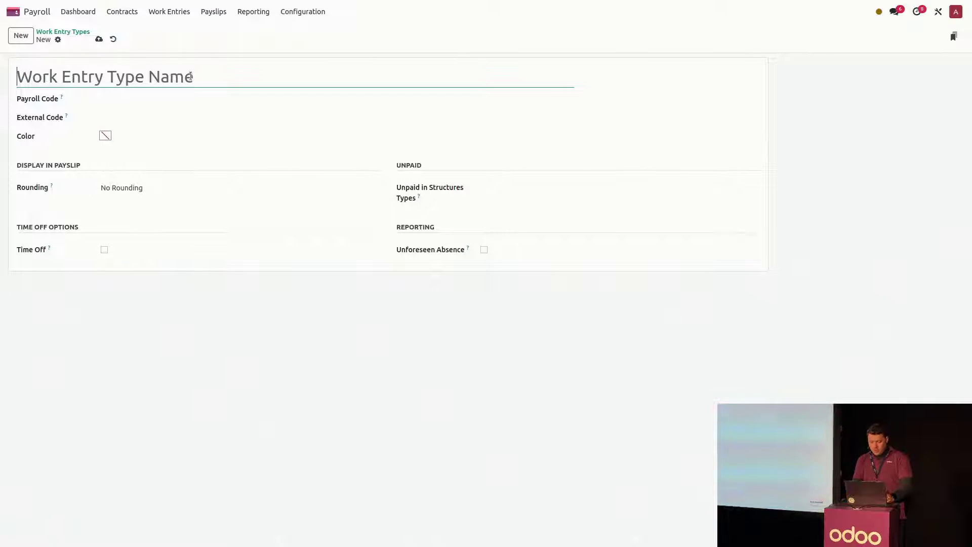
type("Corona")
left_click(143, 99)
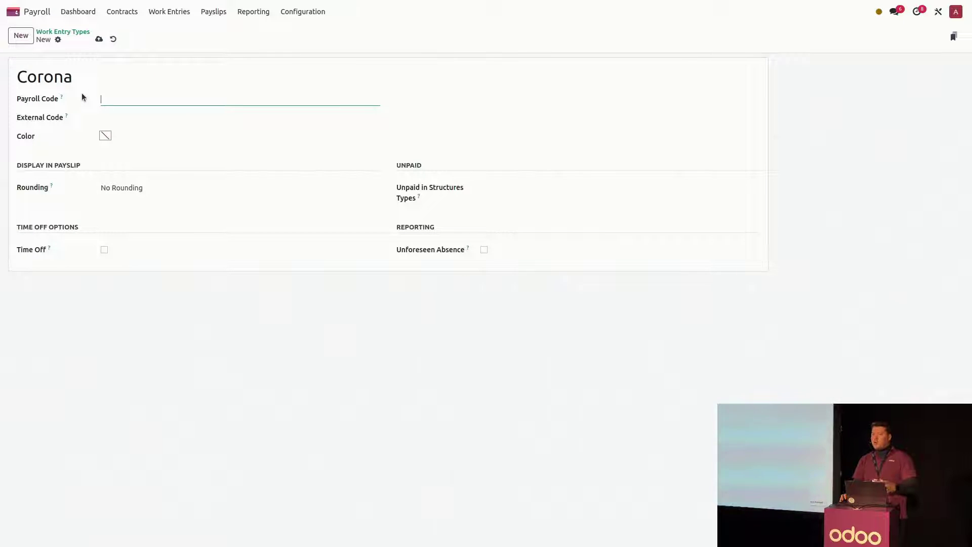
type("CRN")
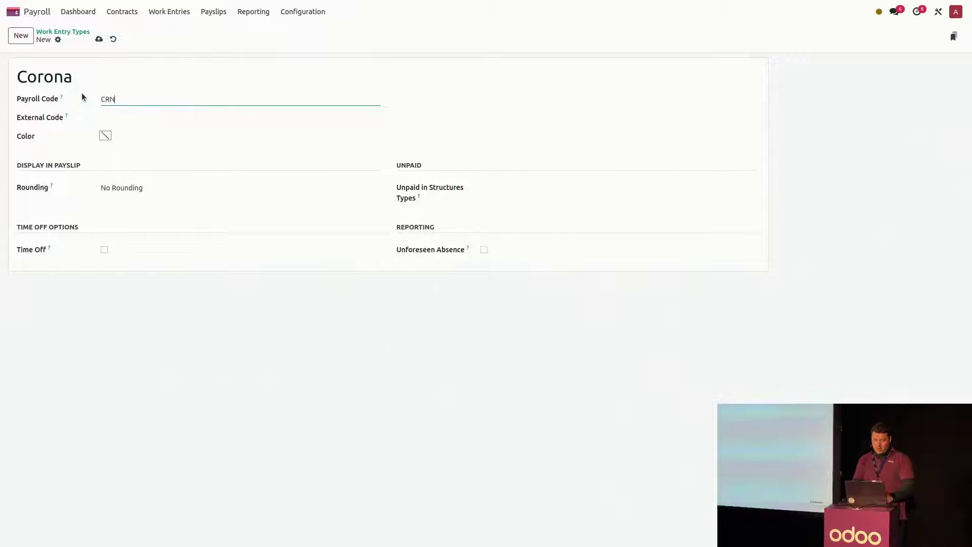
key("Tab")
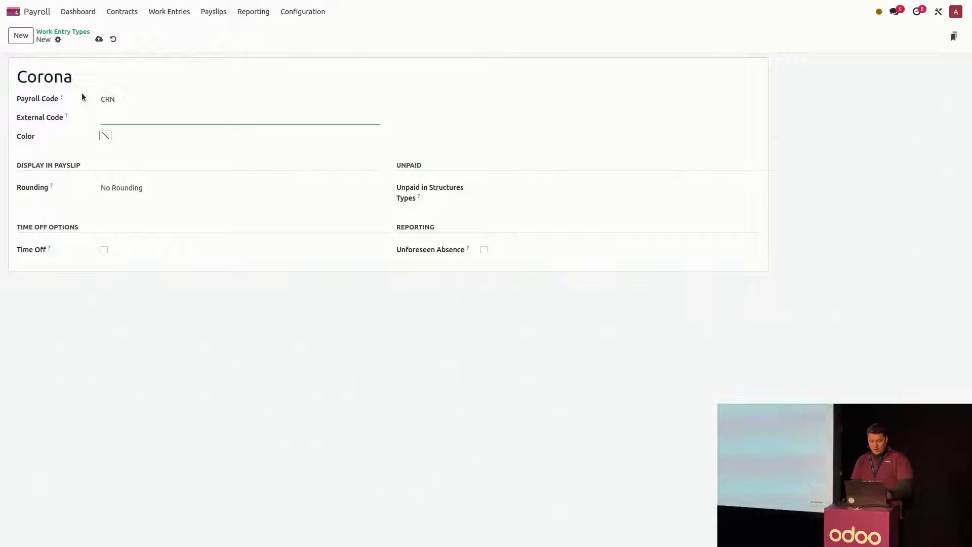
type("CVD")
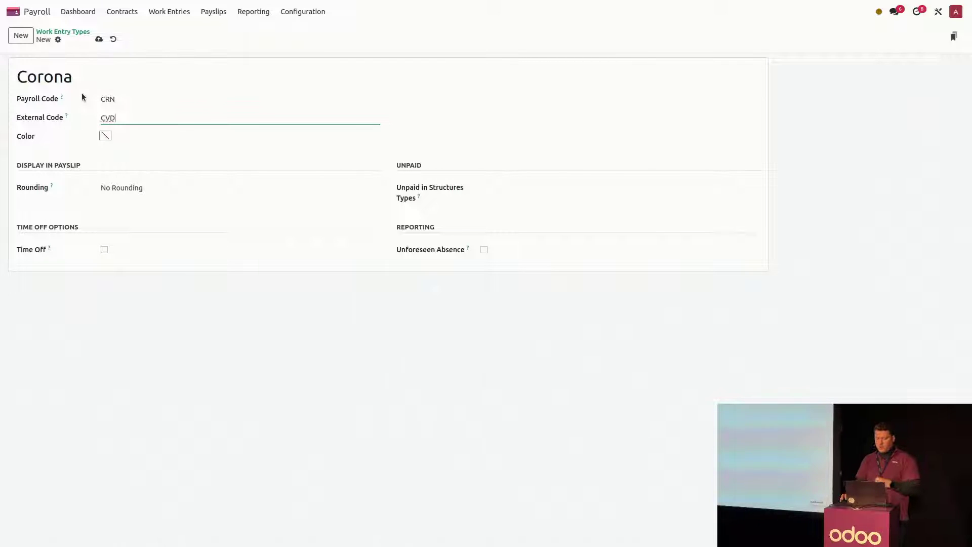
key("Tab")
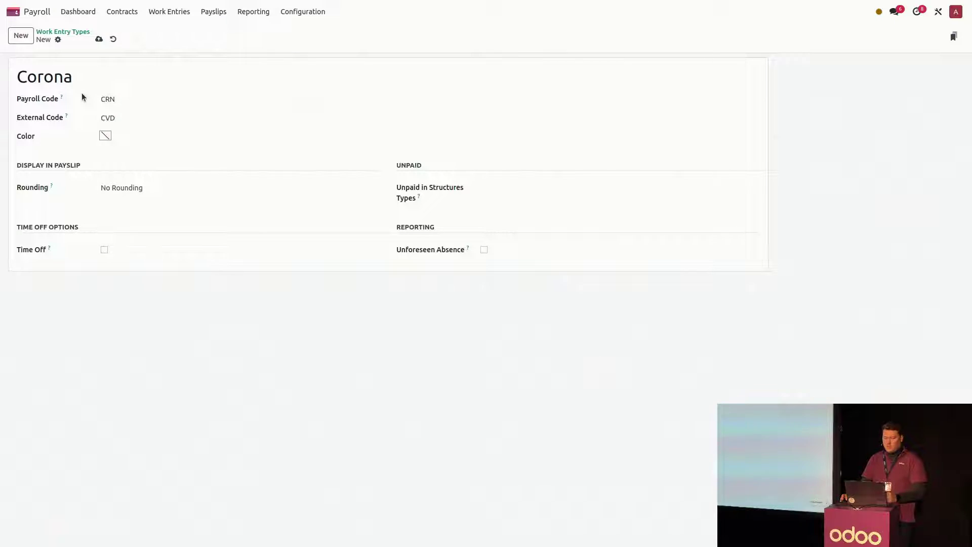
left_click(96, 41)
left_click(350, 301)
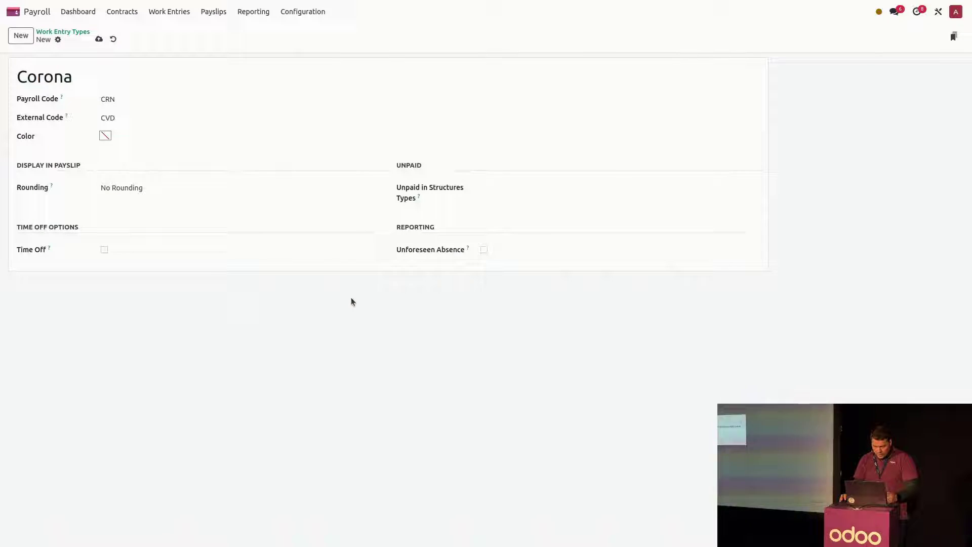
left_click(53, 33)
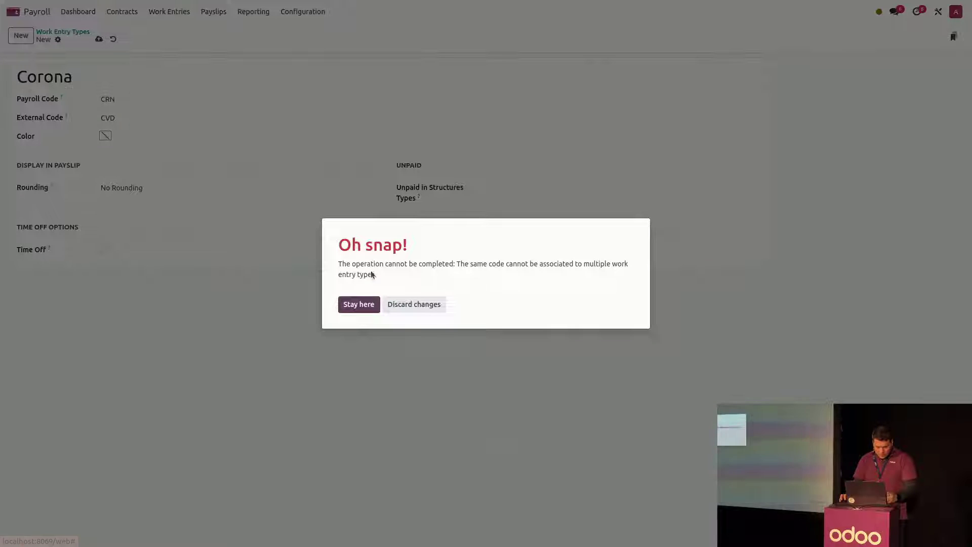
left_click(392, 305)
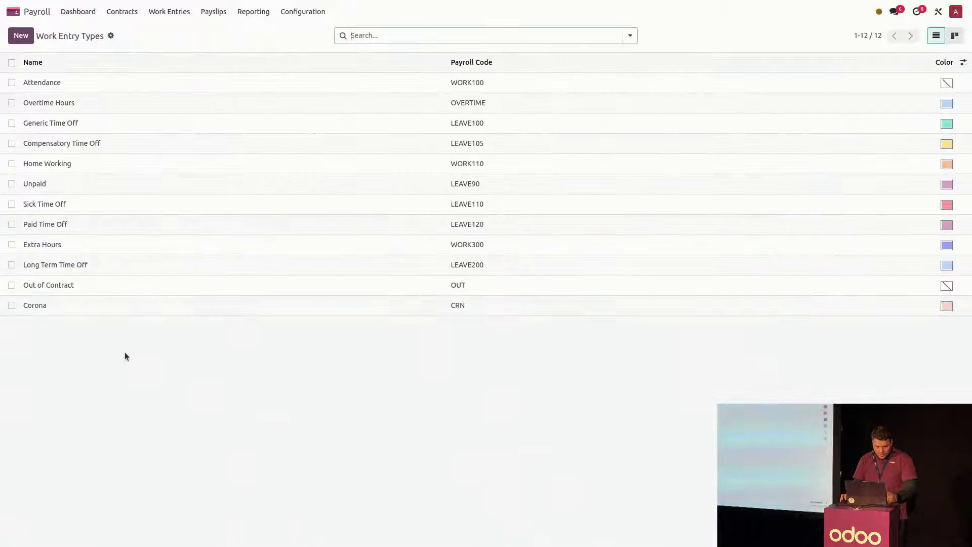
- Check the codes and color of the existing Corona work entry type, and return to the list of types
left_click(103, 305)
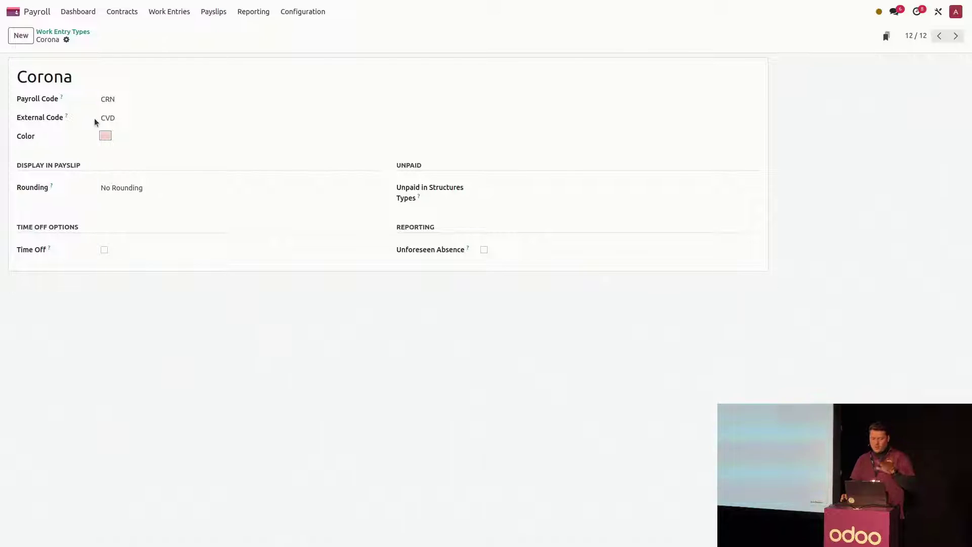
left_click(82, 33)
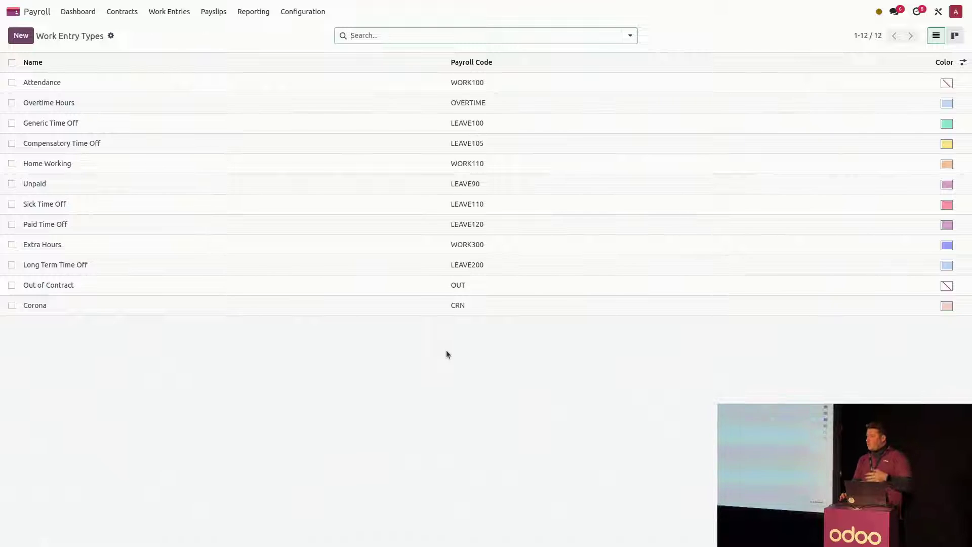
- Open the November 2023 work entries overview and remove the Conflicting filter to list all employees' entries
left_click(163, 11)
left_click(174, 33)
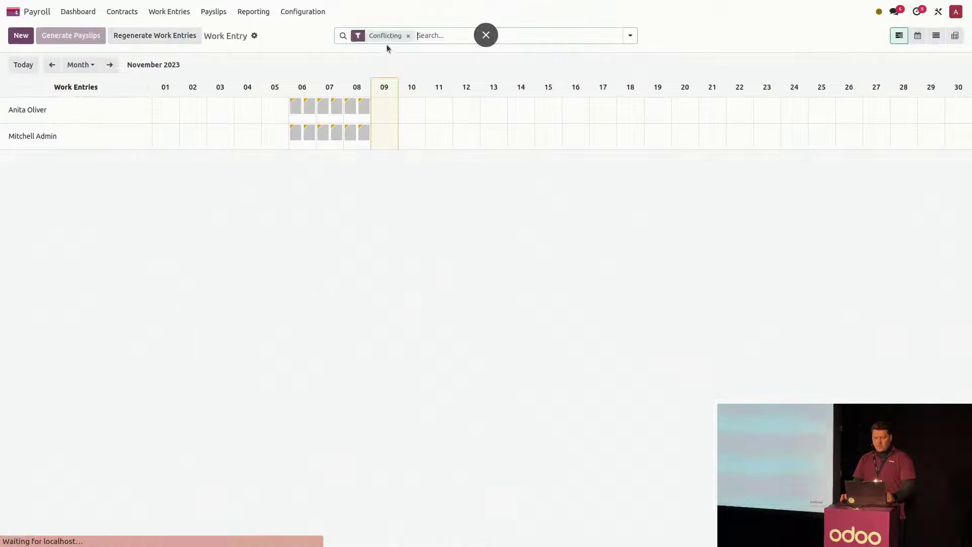
left_click(409, 36)
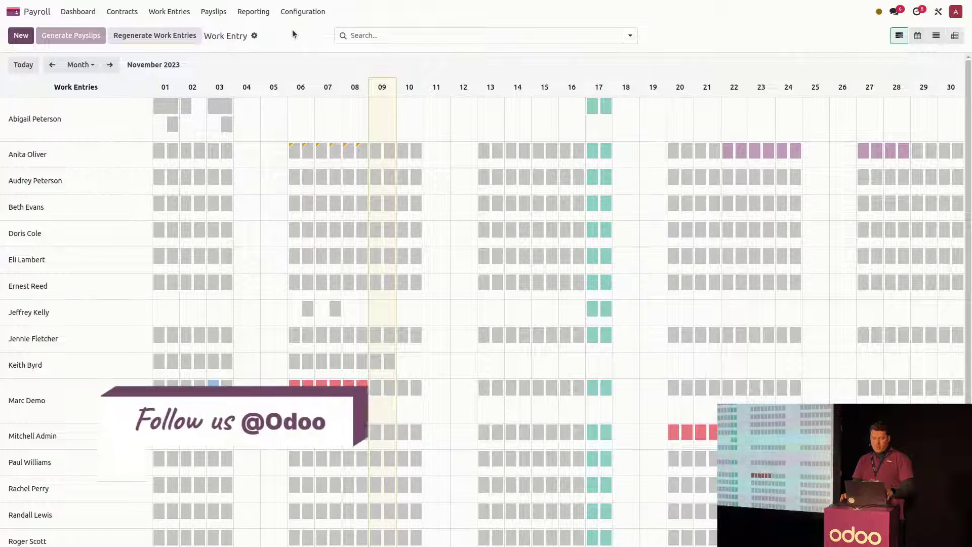
scroll(96, 199, "down", 3)
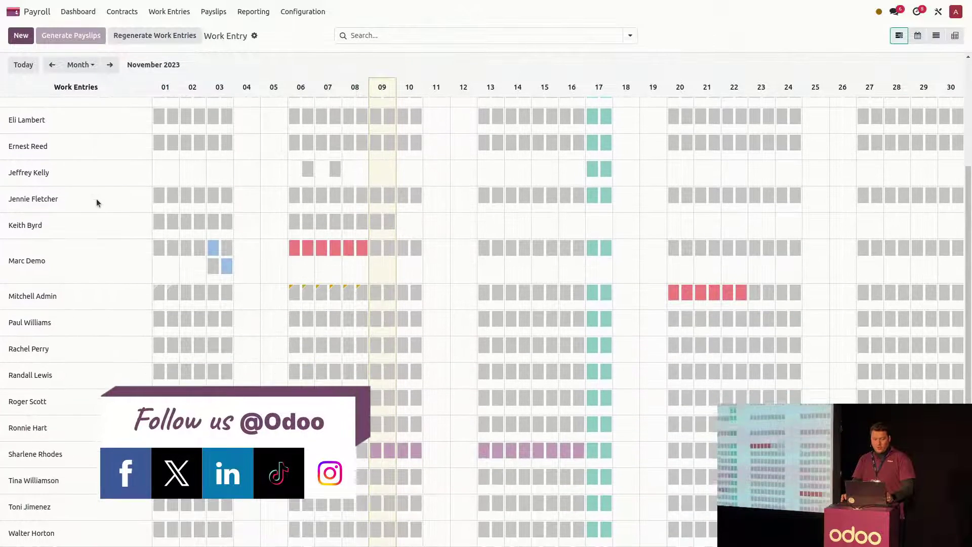
scroll(104, 284, "up", 1)
scroll(105, 284, "up", 3)
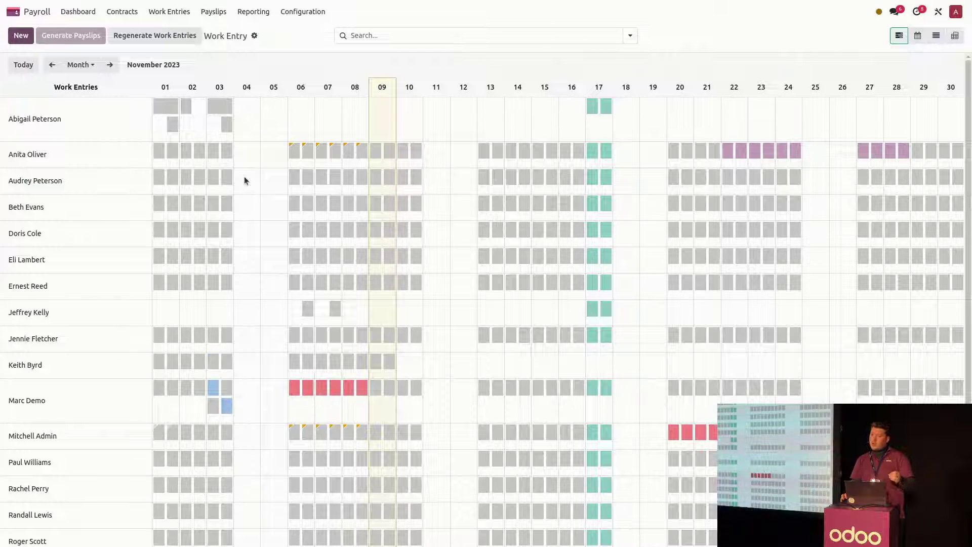
- Inspect the consultant's morning and afternoon attendance entries for 11/3/2023 in the work entries overview
left_click(214, 180)
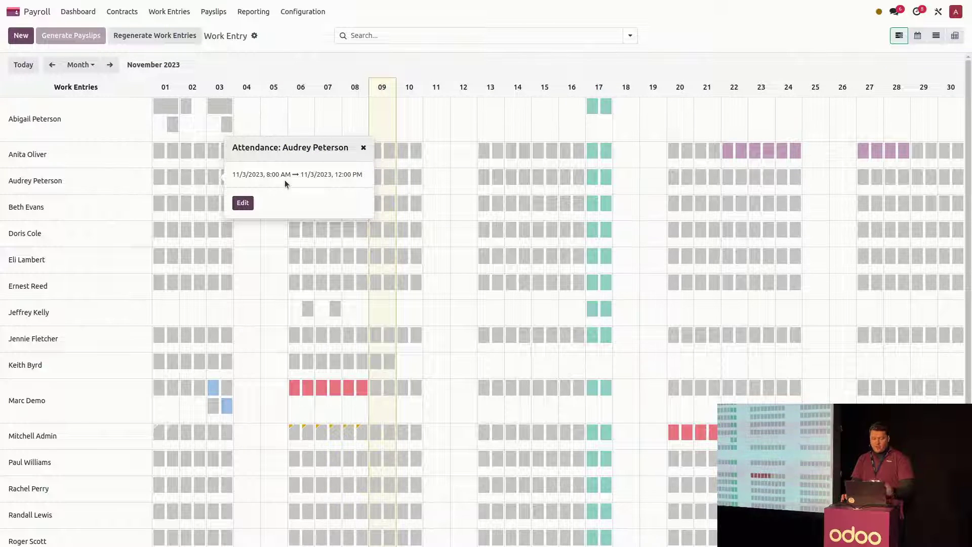
left_click(363, 147)
left_click(225, 177)
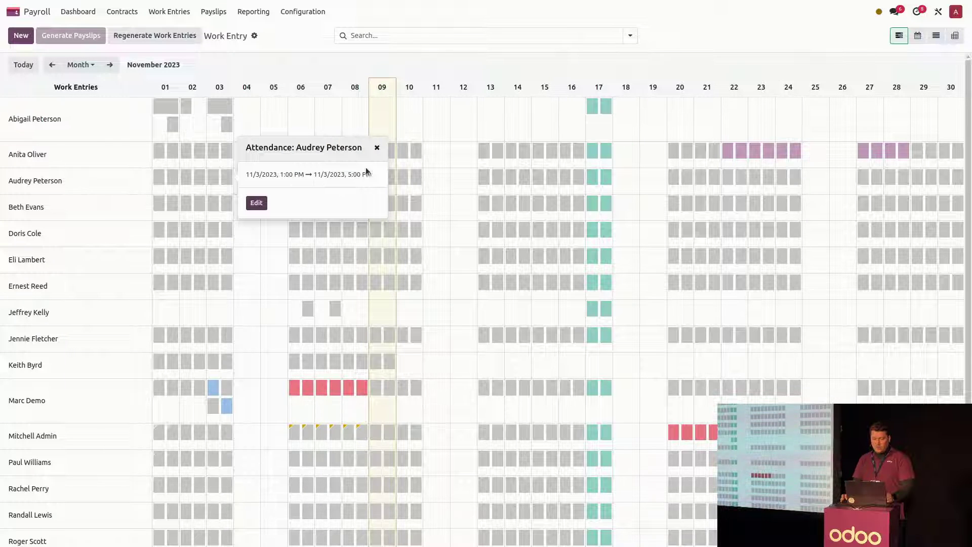
- Inspect the first listed employee's two attendance entries for 11/1/2023 in the work entries overview
left_click(377, 148)
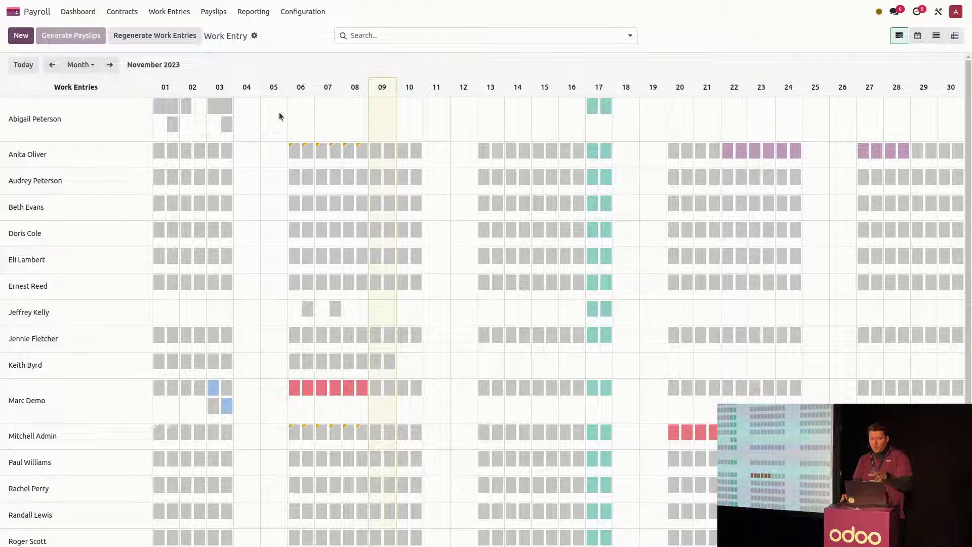
left_click(163, 105)
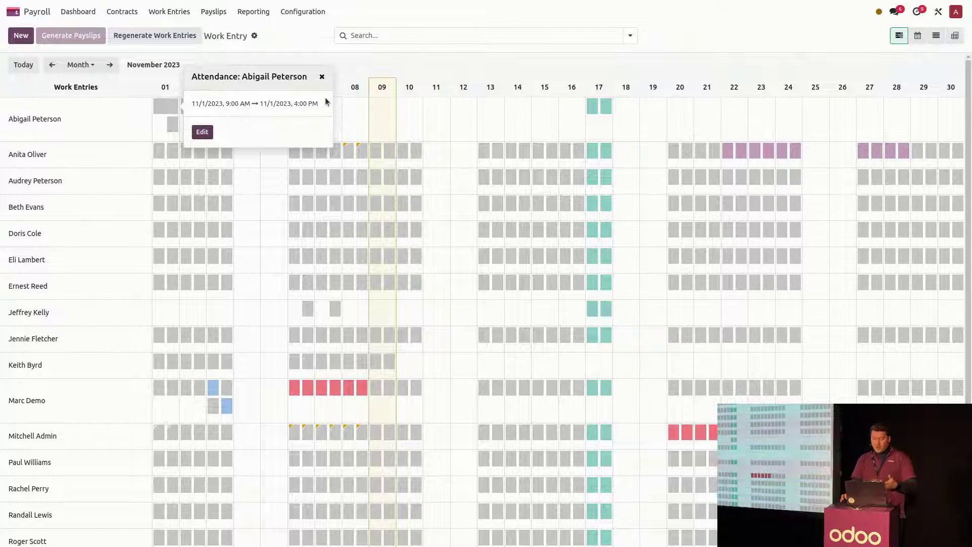
left_click(322, 77)
left_click(173, 124)
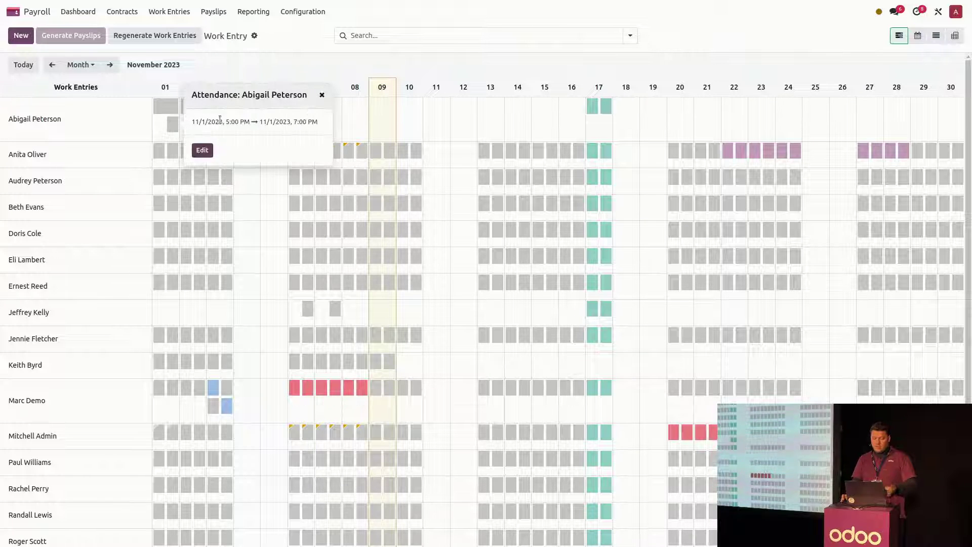
left_click(321, 95)
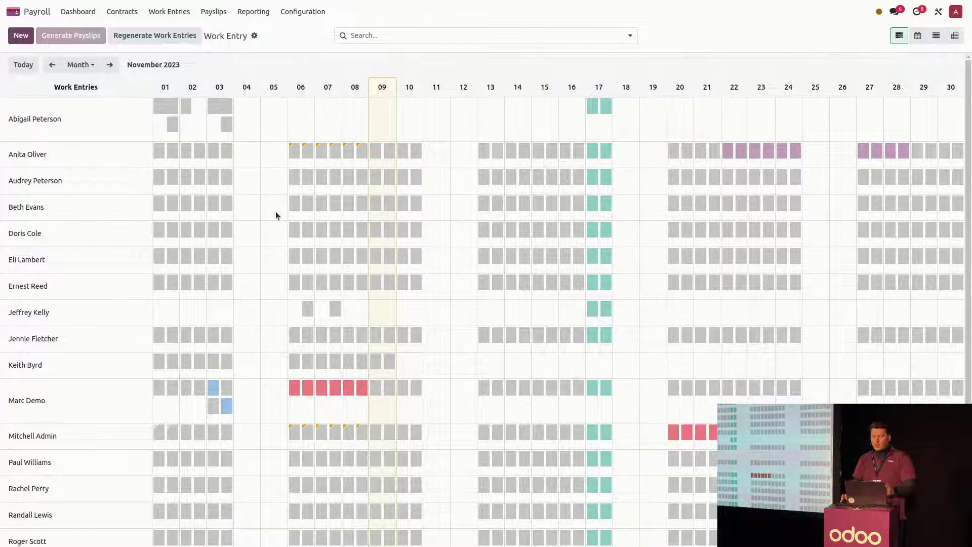
- Inspect the part-time employee's attendance entry on 11/6/2023 and the second listed employee's paid time off entry on 11/22/2023
left_click(307, 309)
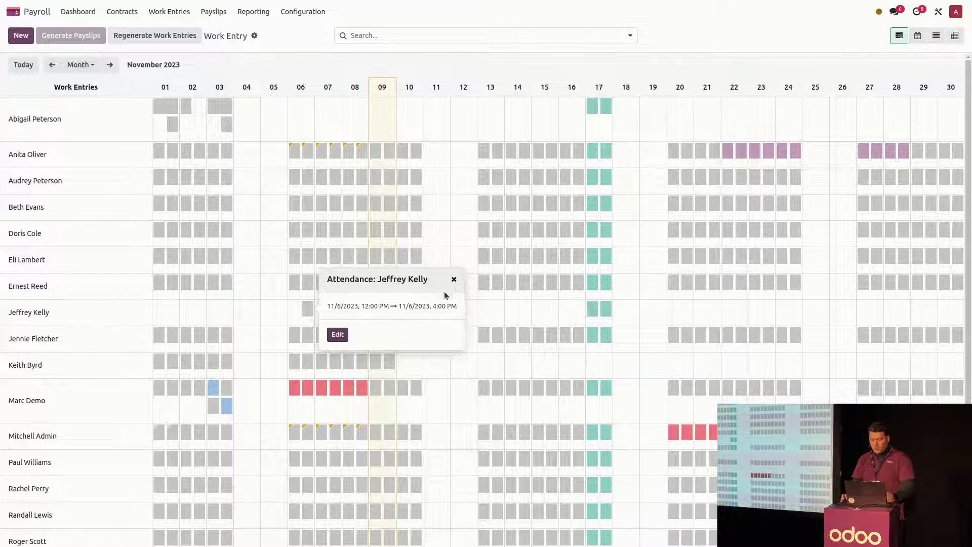
left_click(454, 280)
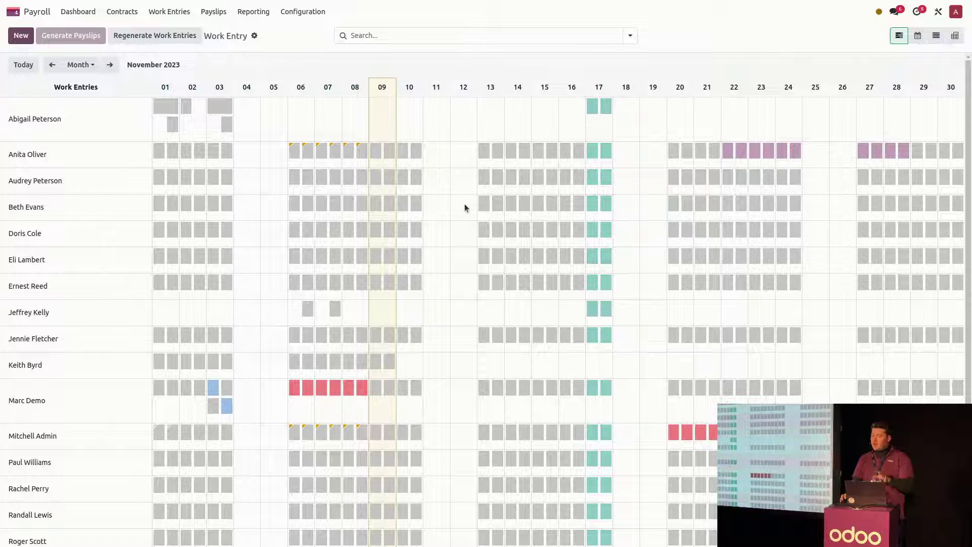
left_click(729, 151)
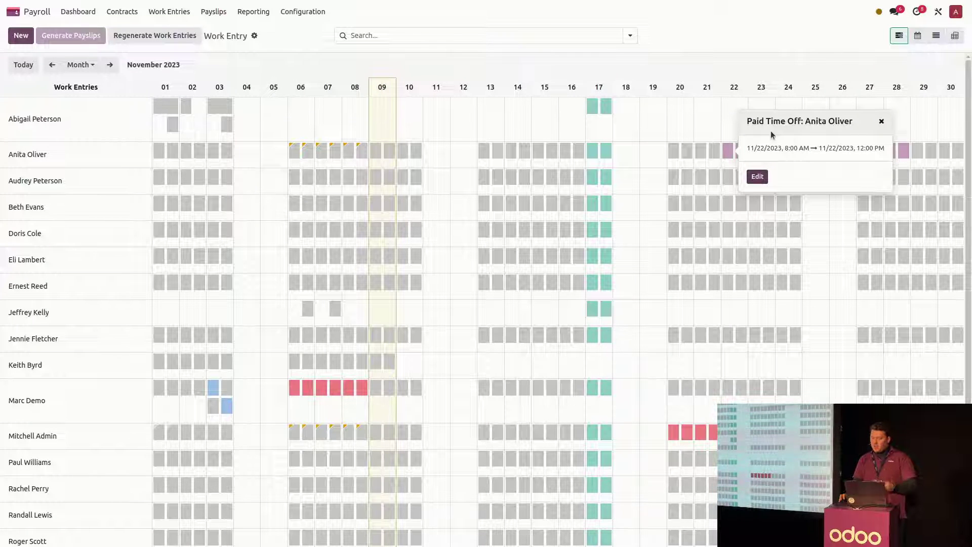
left_click(881, 121)
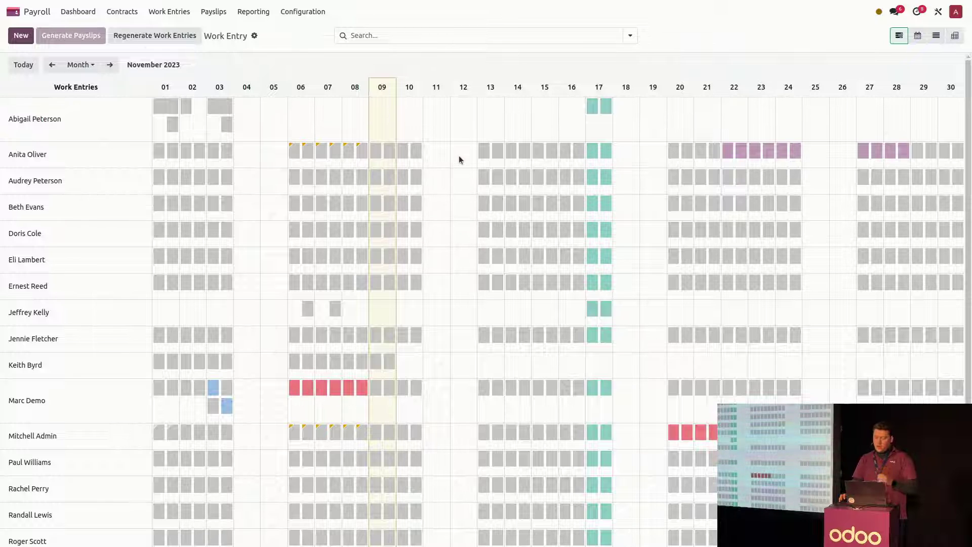
- Filter the work entries to Conflicting, and reopen the Payroll work entries overview by searching the home screen for "work en"
left_click(630, 36)
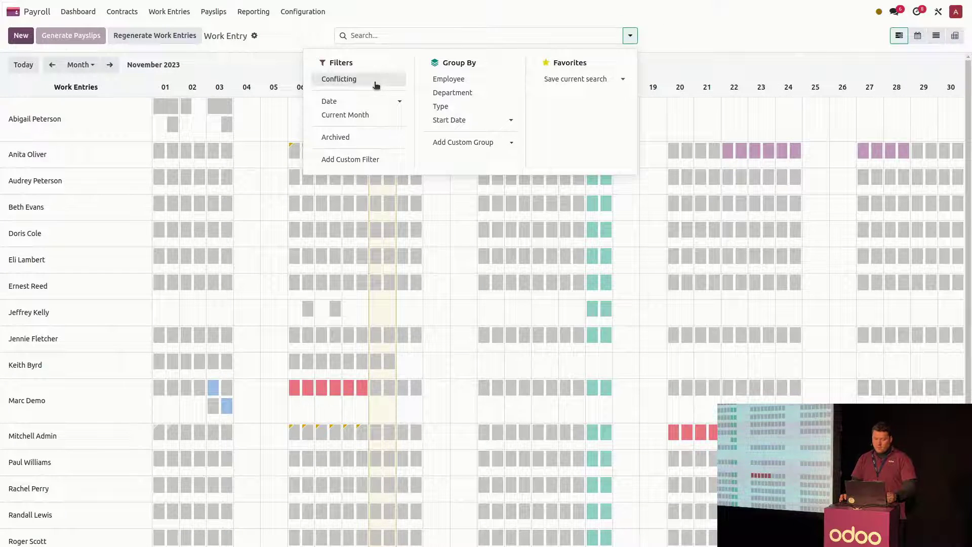
left_click(373, 81)
left_click(324, 36)
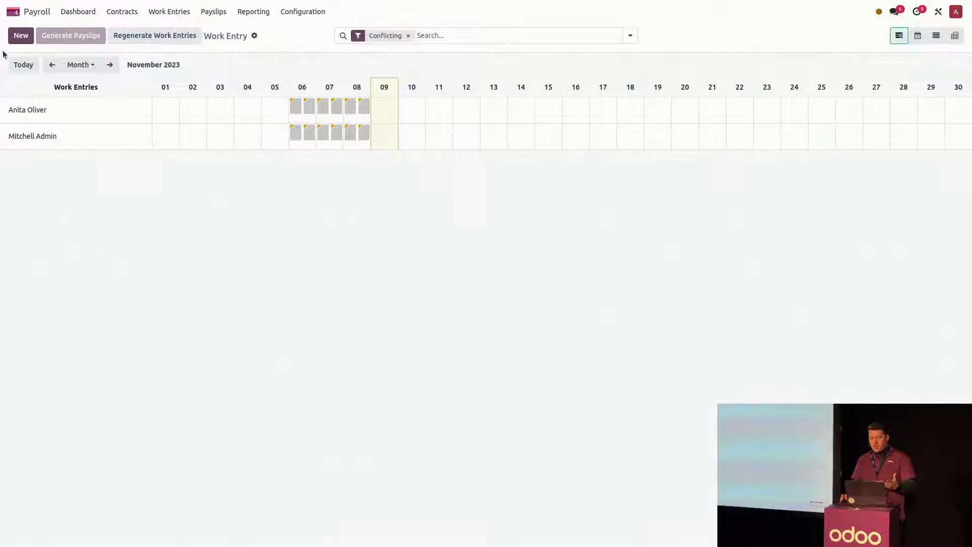
left_click(6, 16)
type("work en")
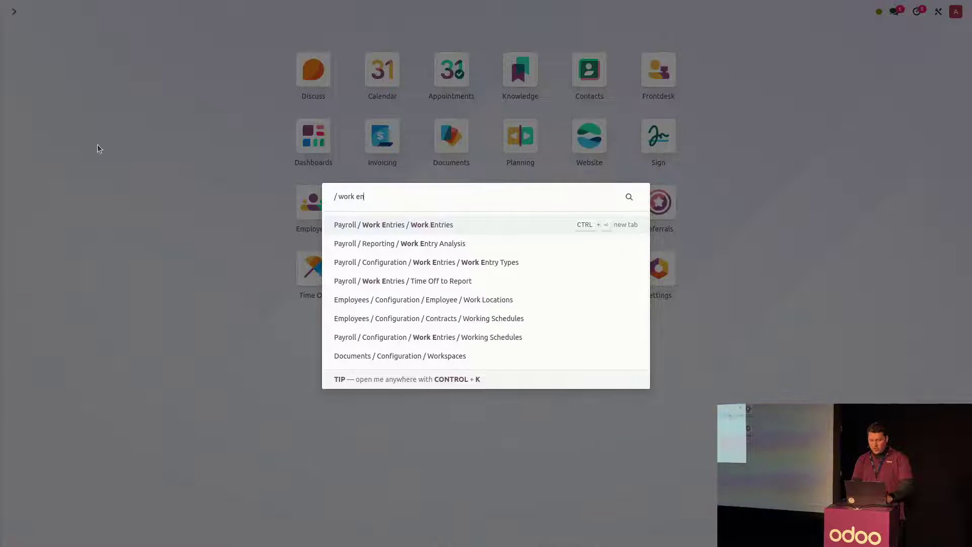
key("Return")
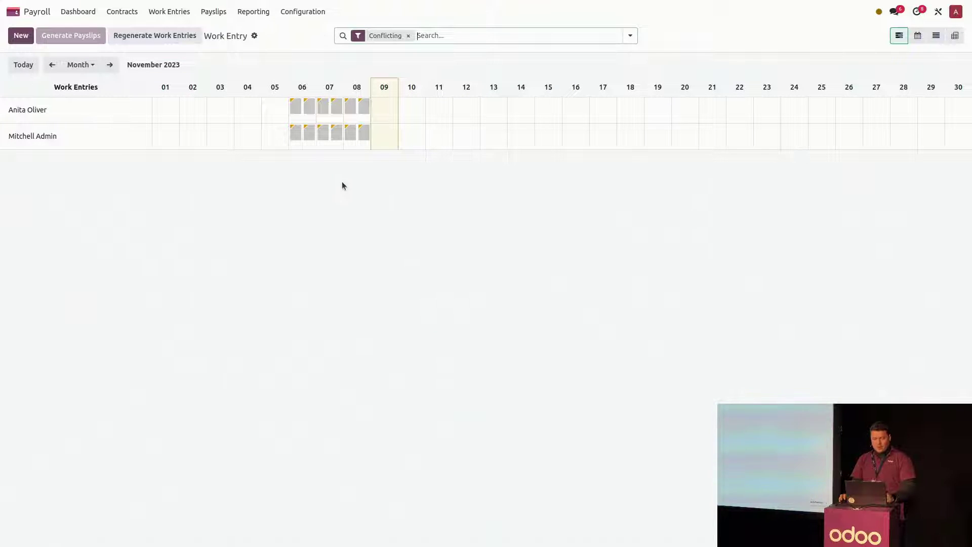
- Open the second conflicting employee's morning entry for 11/6/2023, approve the overlapping compensatory time off, and save the entry
left_click(298, 134)
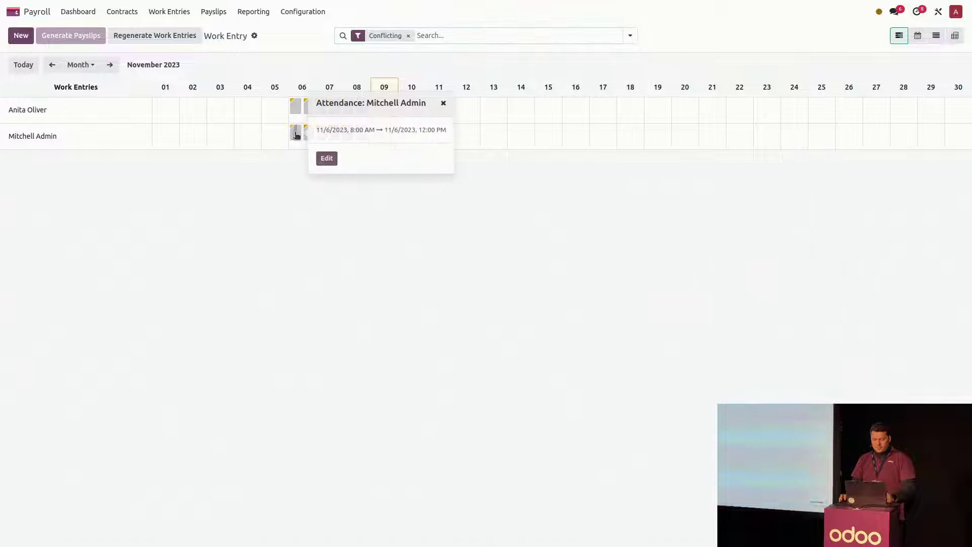
left_click(325, 159)
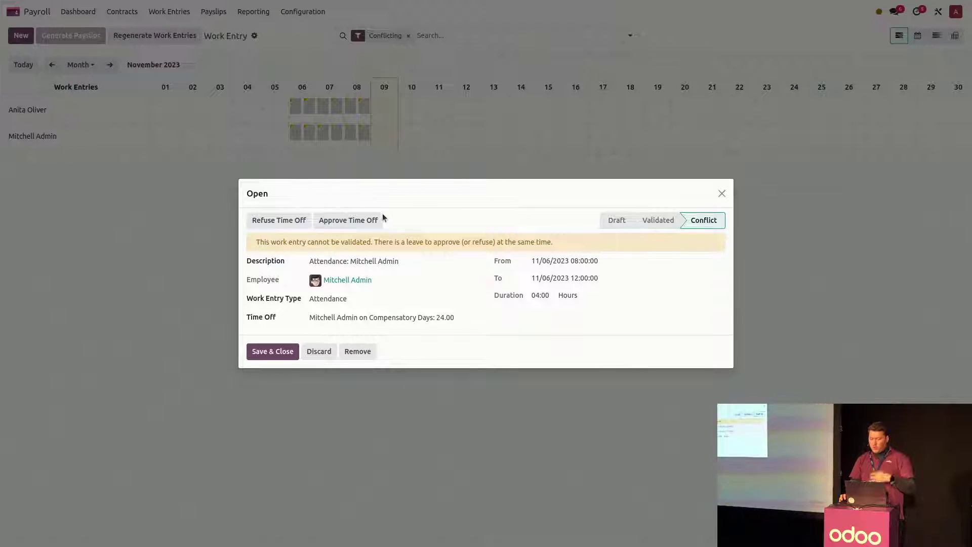
left_click(346, 220)
left_click(285, 350)
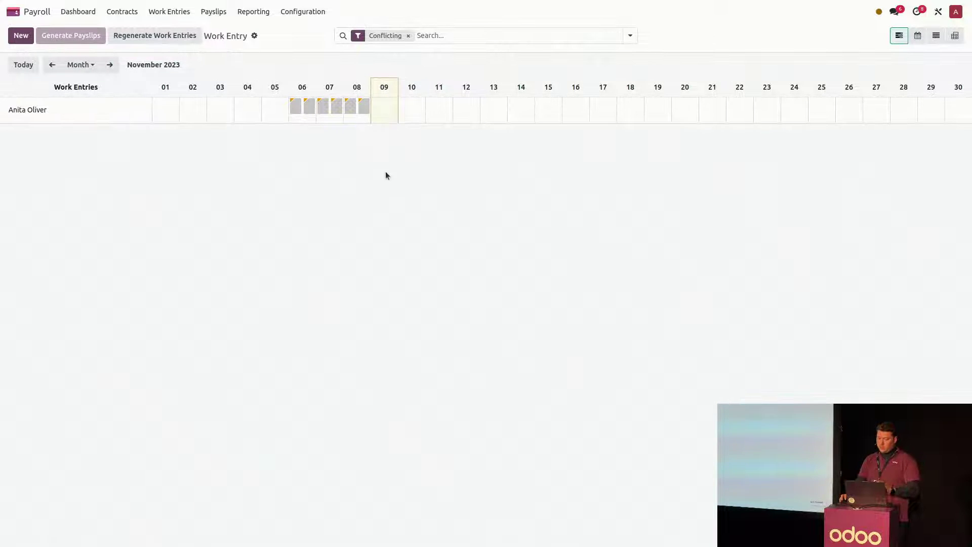
- Remove the Conflicting filter and inspect the compensatory time off entry on the morning of 11/6/2023
left_click(408, 37)
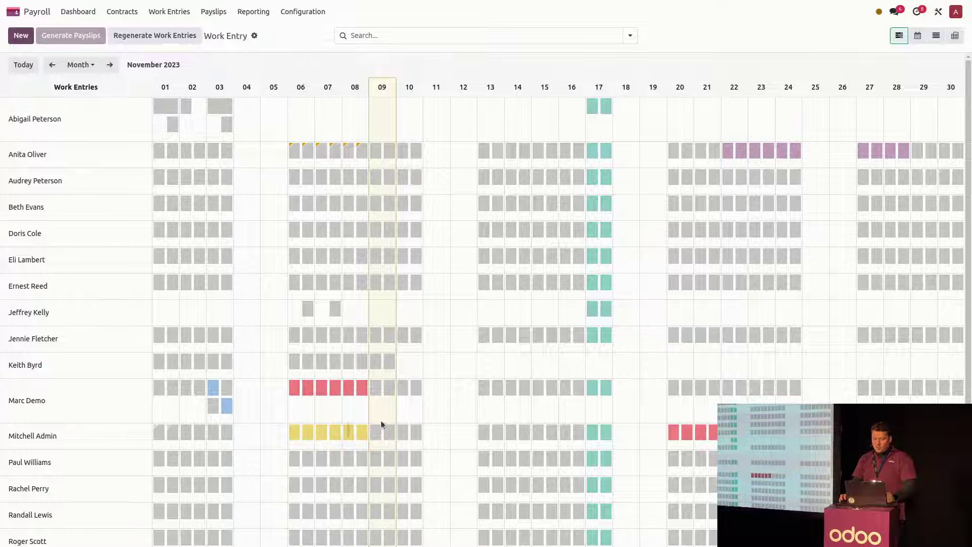
left_click(292, 431)
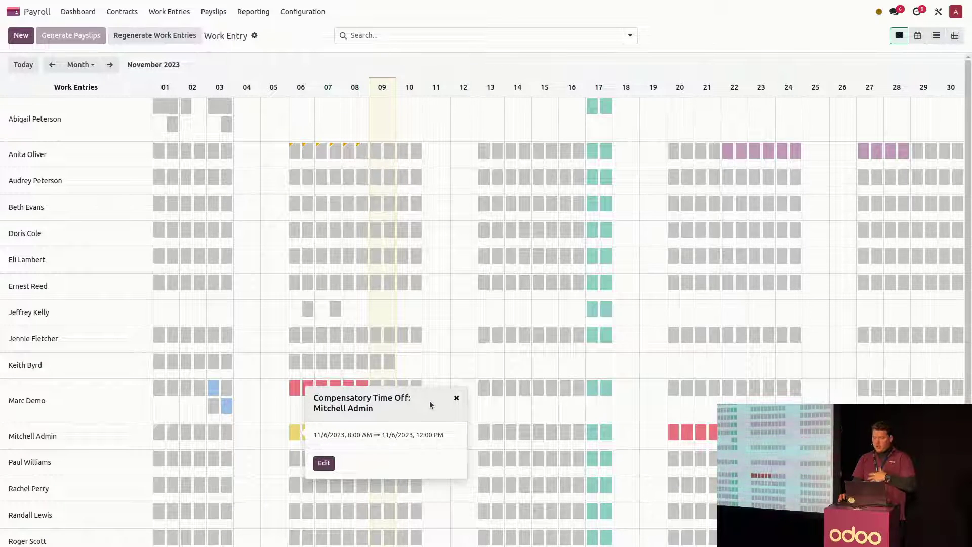
left_click(457, 400)
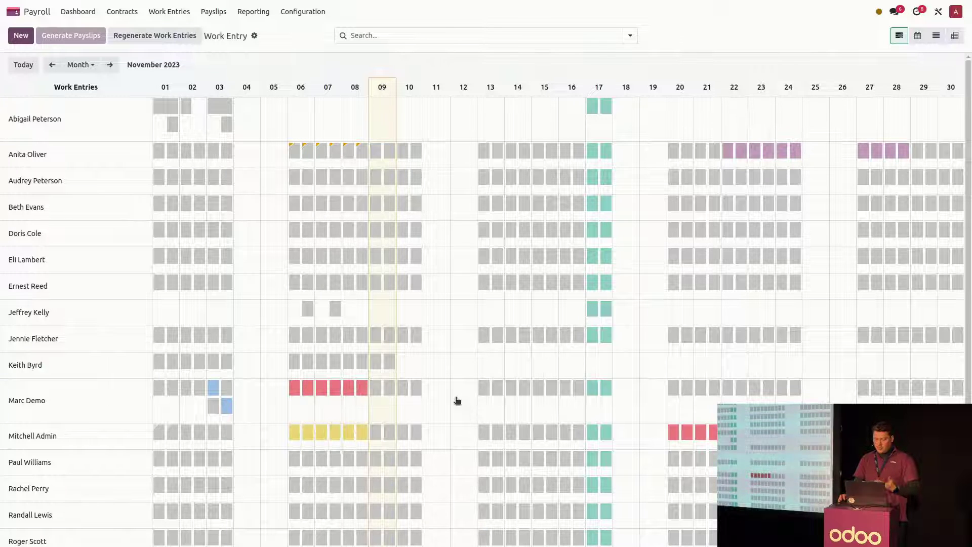
- Filter to Conflicting entries again, open the remaining employee's 11/6/2023 morning entry, and refuse the overlapping paid time off
left_click(630, 35)
left_click(286, 41)
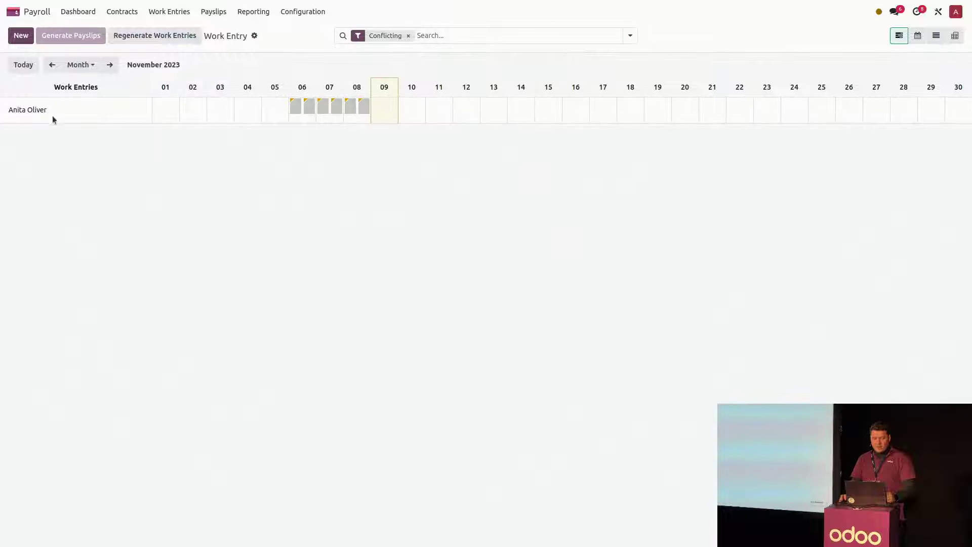
left_click(297, 107)
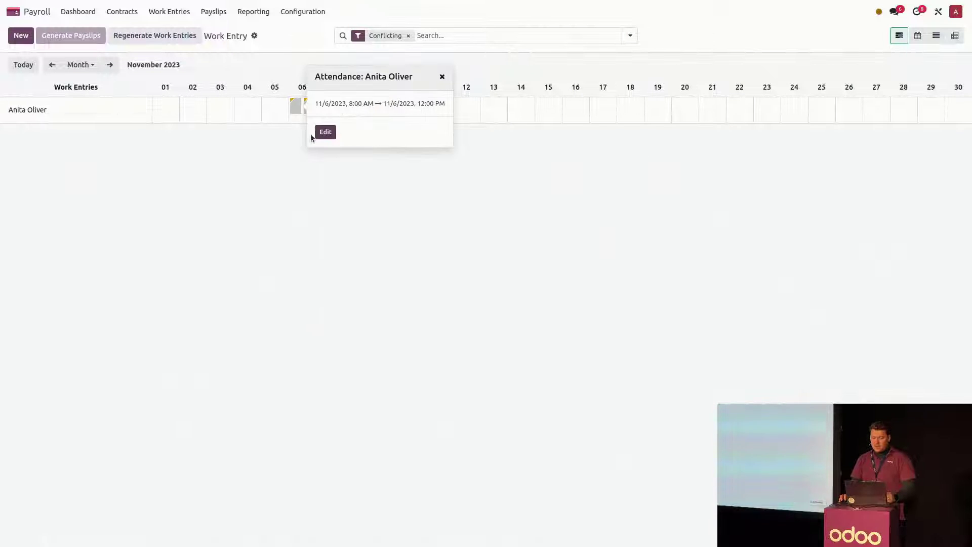
left_click(321, 133)
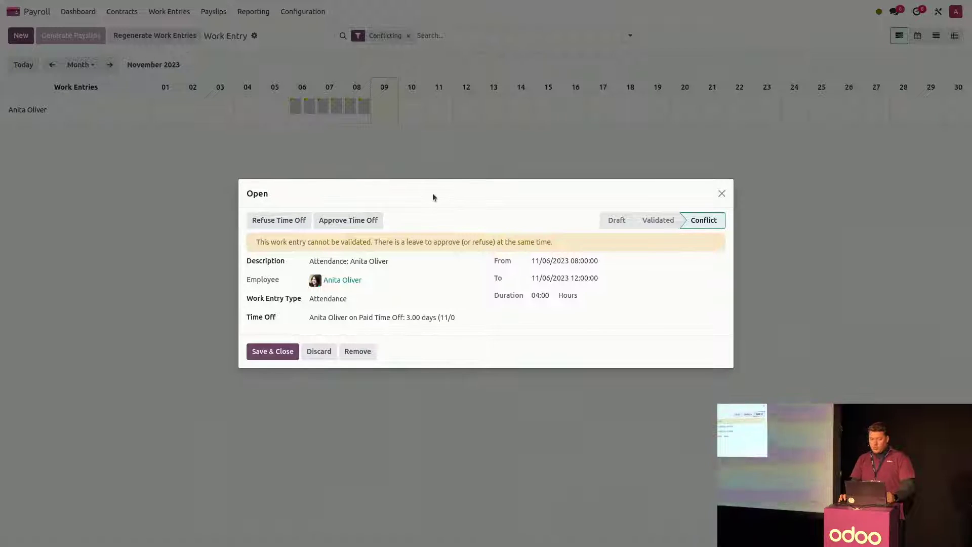
left_click(252, 219)
left_click(266, 329)
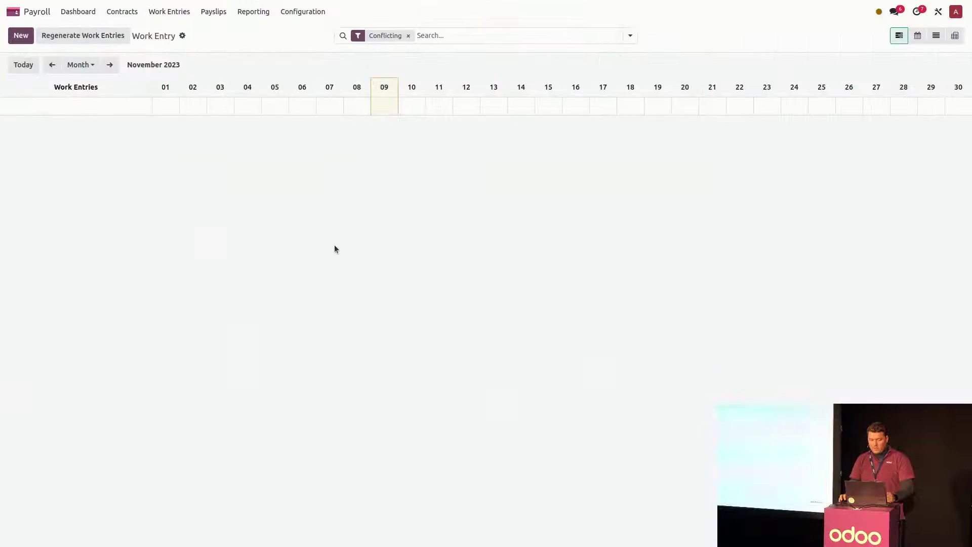
- Reopen the Payroll work entries overview by searching for "work ent", and clear the Conflicting filter to list all employees
left_click(408, 35)
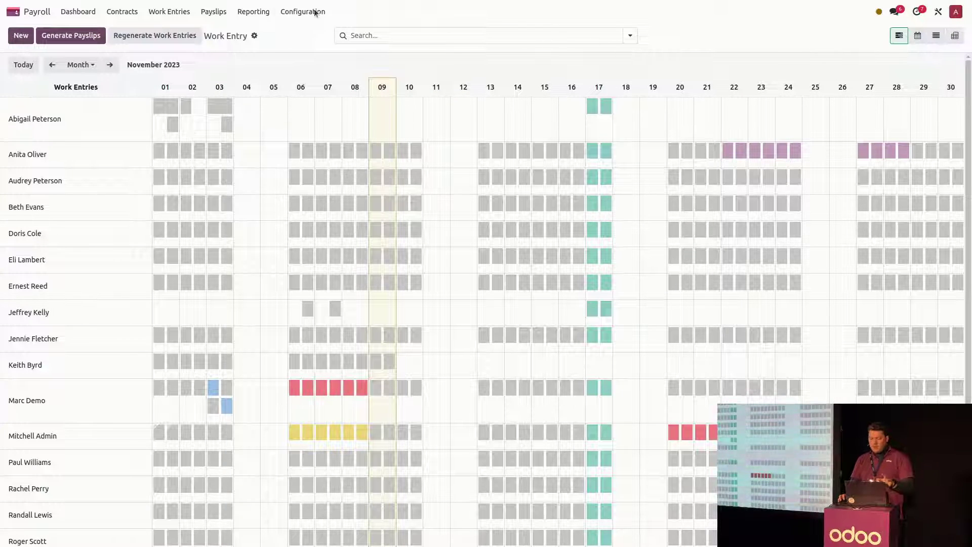
left_click(13, 16)
type("work ent")
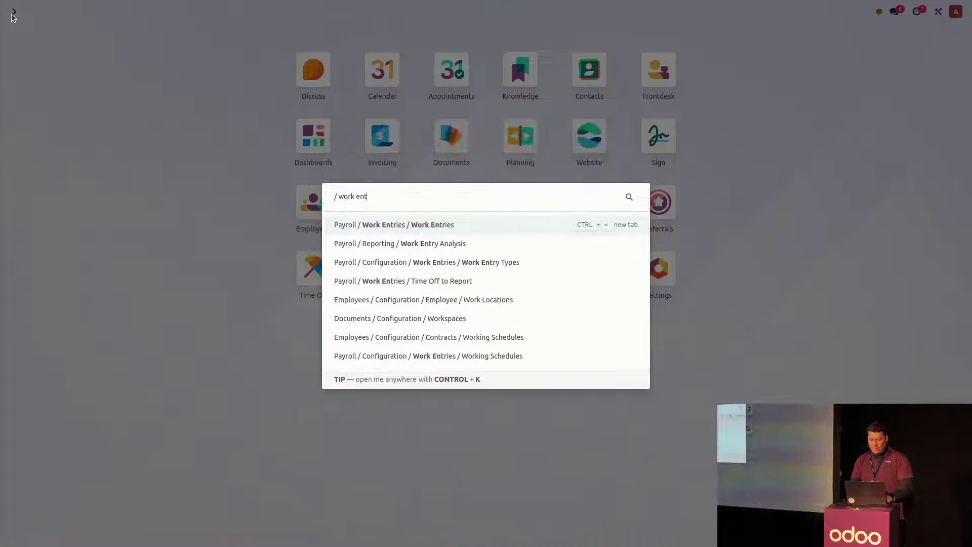
key("Return")
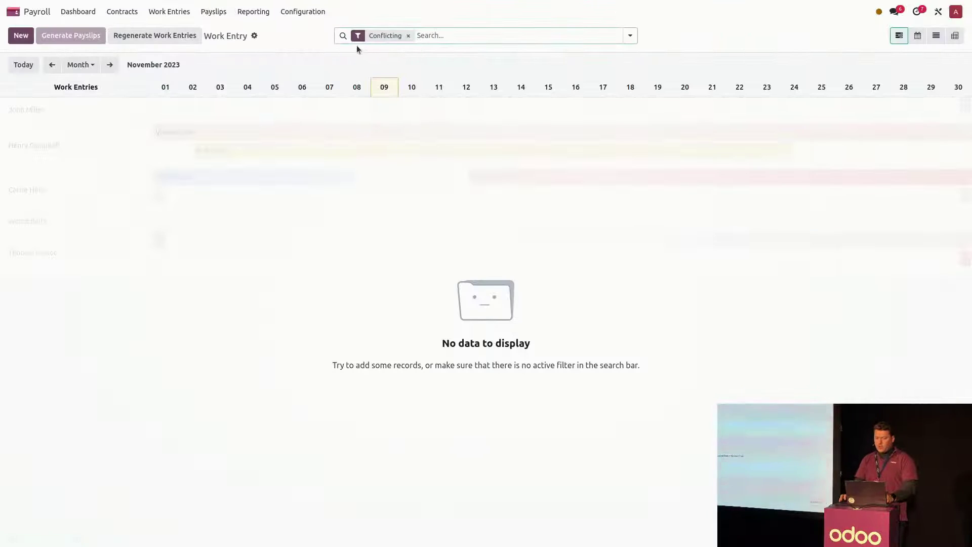
left_click(406, 35)
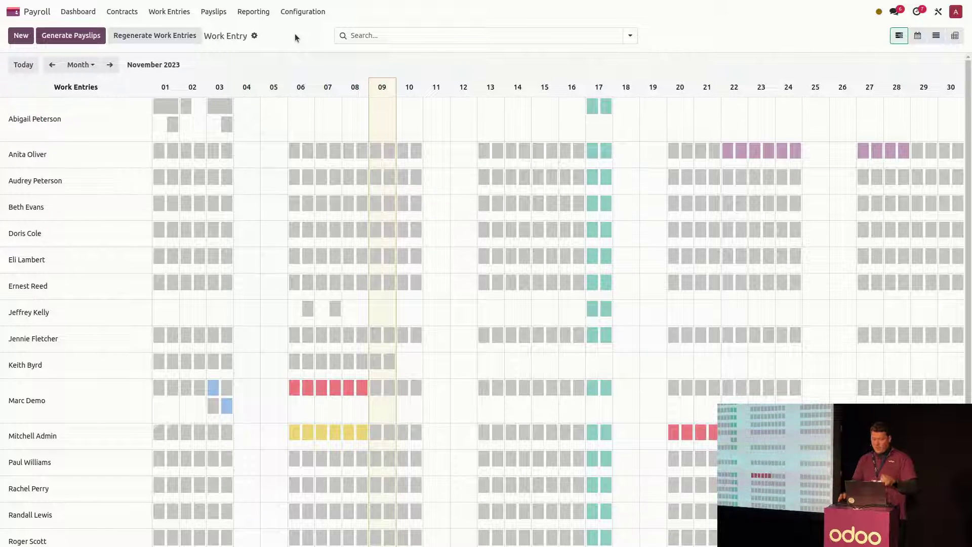
- Show the work entries as a list filtered to the Current Month
left_click(936, 35)
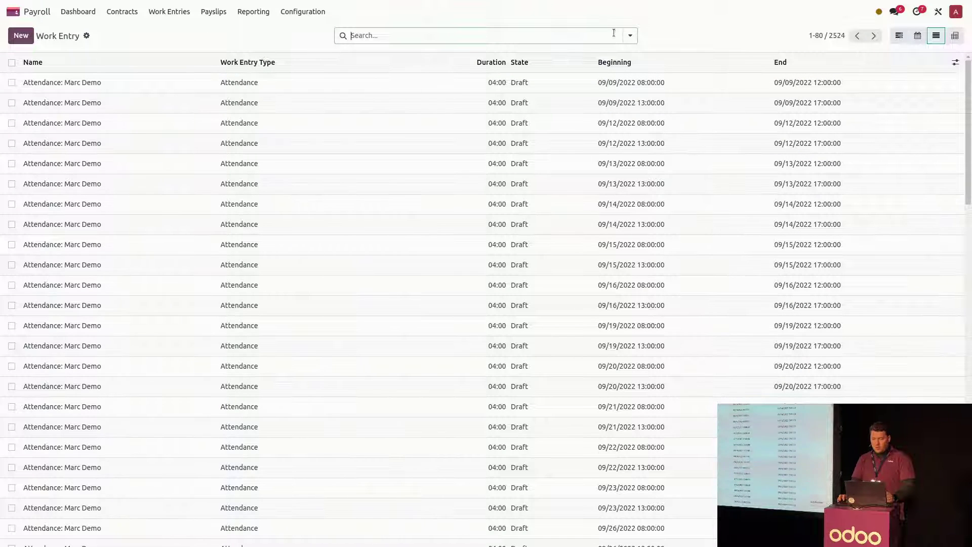
left_click(630, 35)
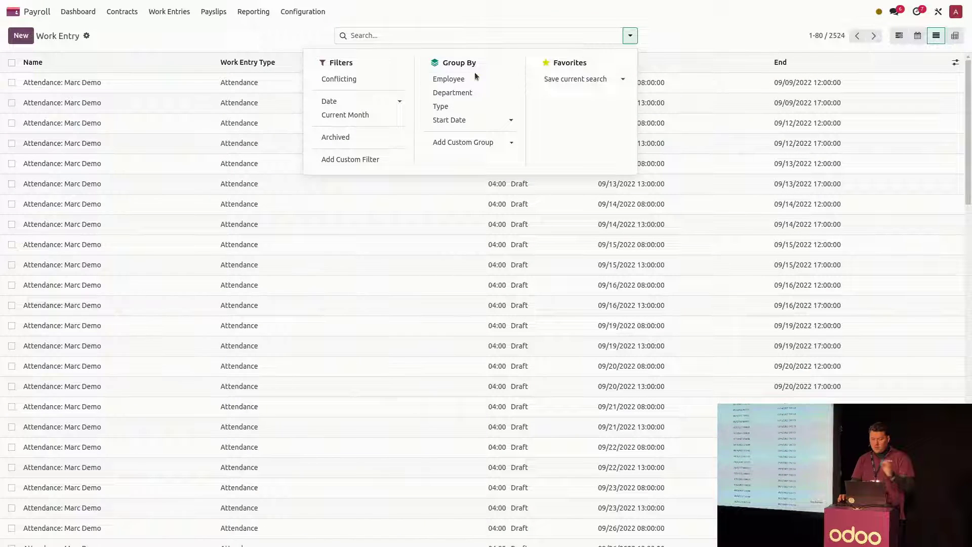
left_click(366, 114)
left_click(299, 34)
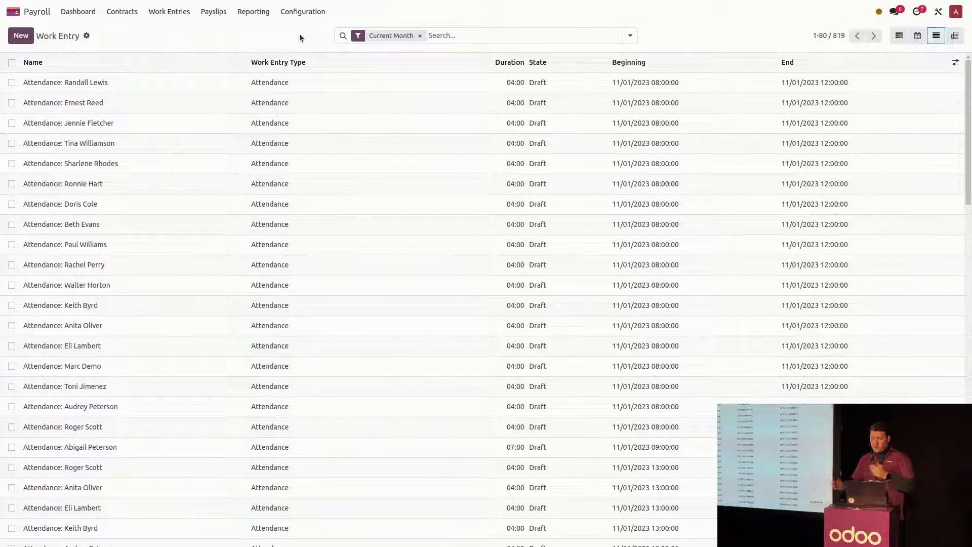
left_click(11, 62)
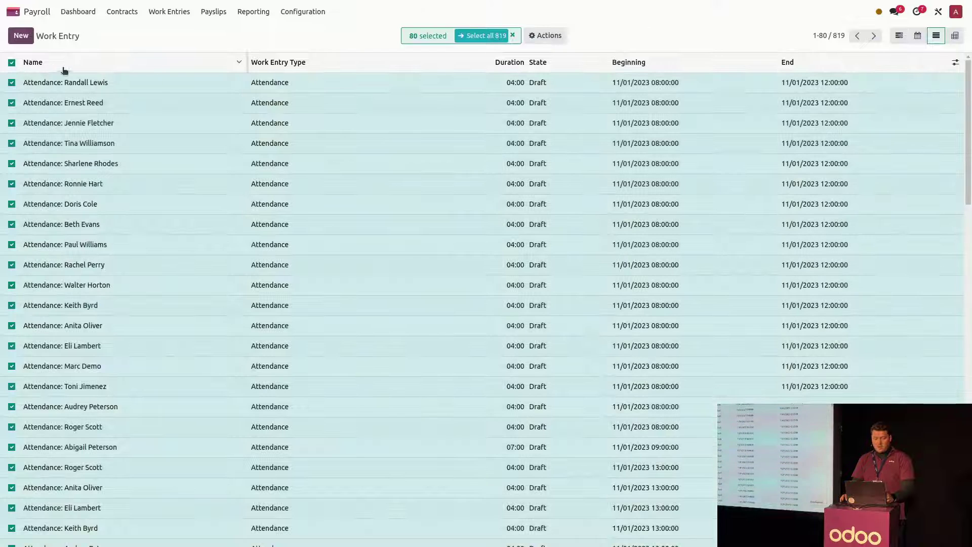
left_click(478, 35)
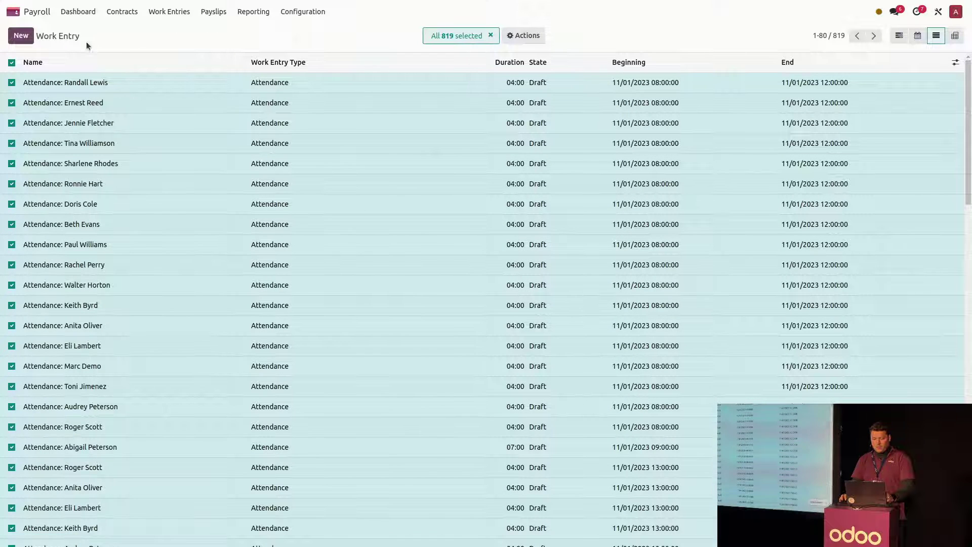
left_click(490, 35)
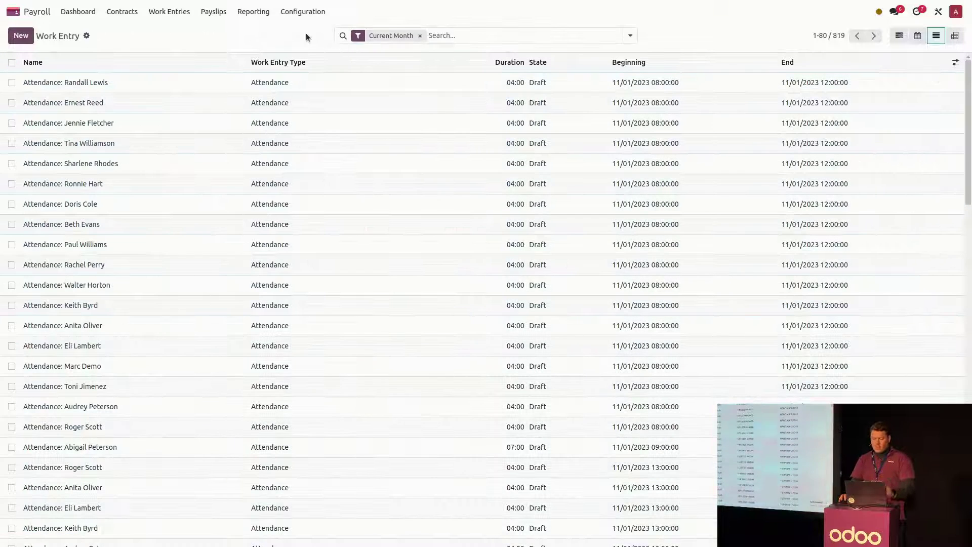
- Export all current-month work entries to an XLSX file and leave full screen to reach the download
left_click(87, 35)
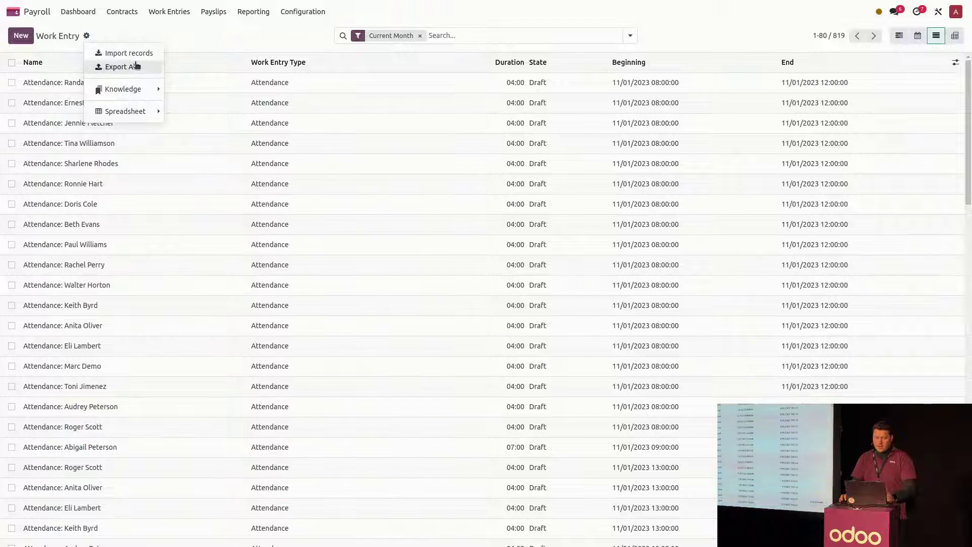
left_click(136, 66)
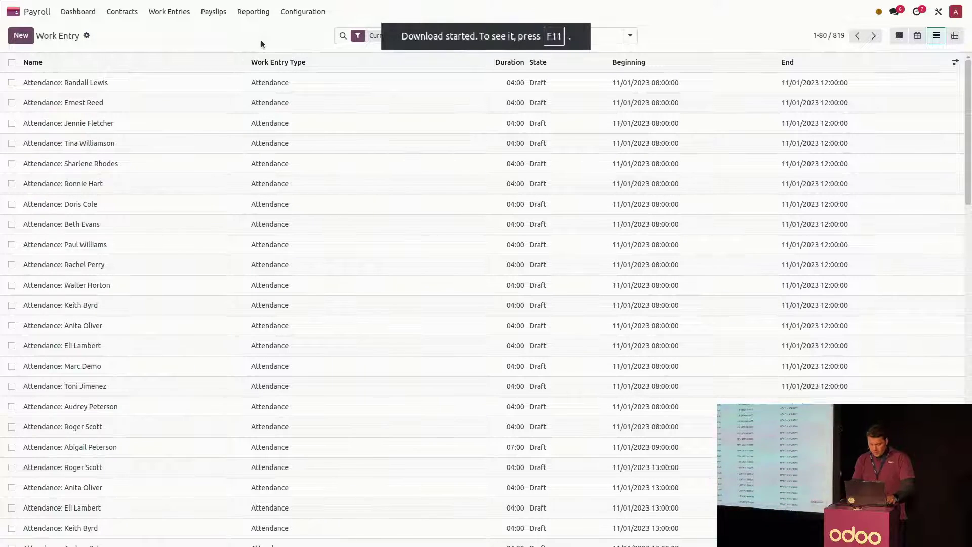
key("F11")
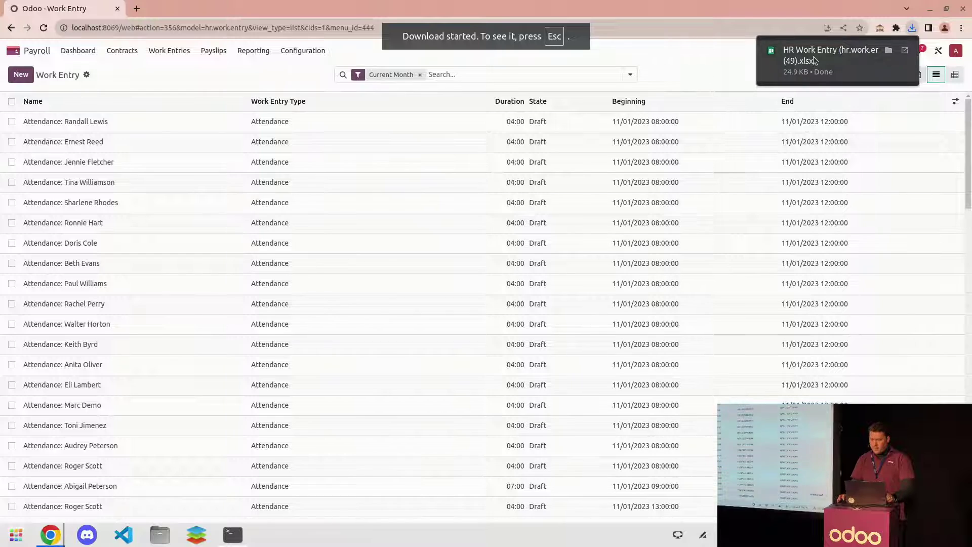
- Open the downloaded work entry XLSX in the spreadsheet editor, look through its columns, and close it
left_click(815, 61)
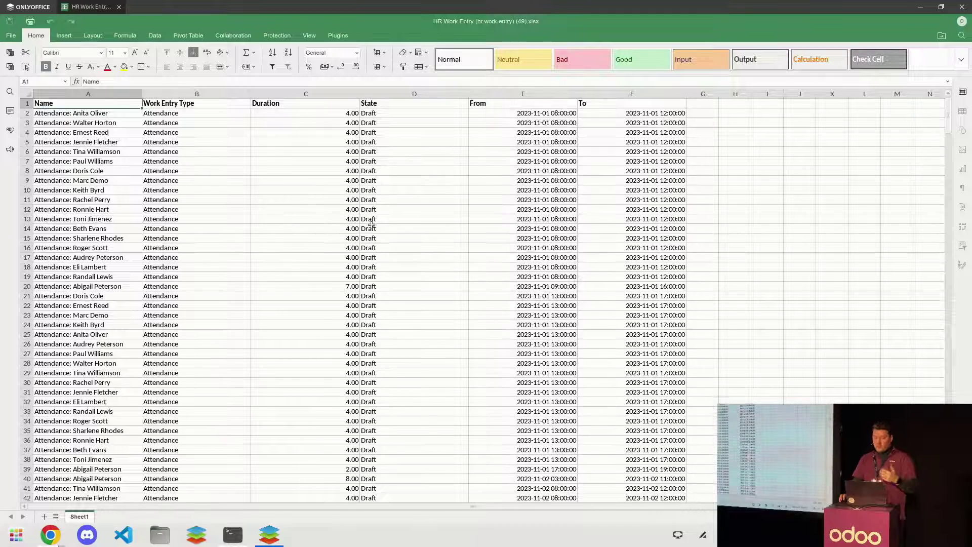
scroll(406, 211, "down", 3)
scroll(408, 215, "up", 3)
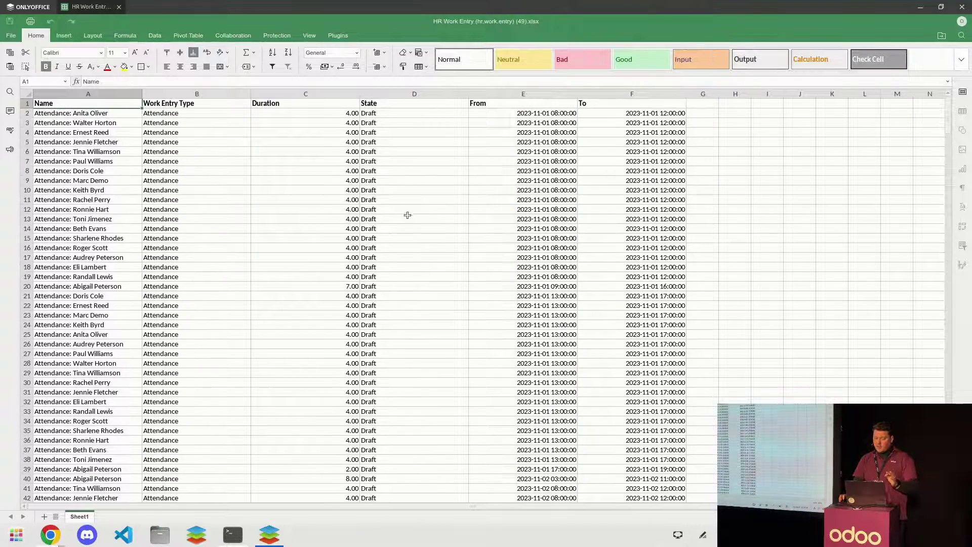
left_click(961, 7)
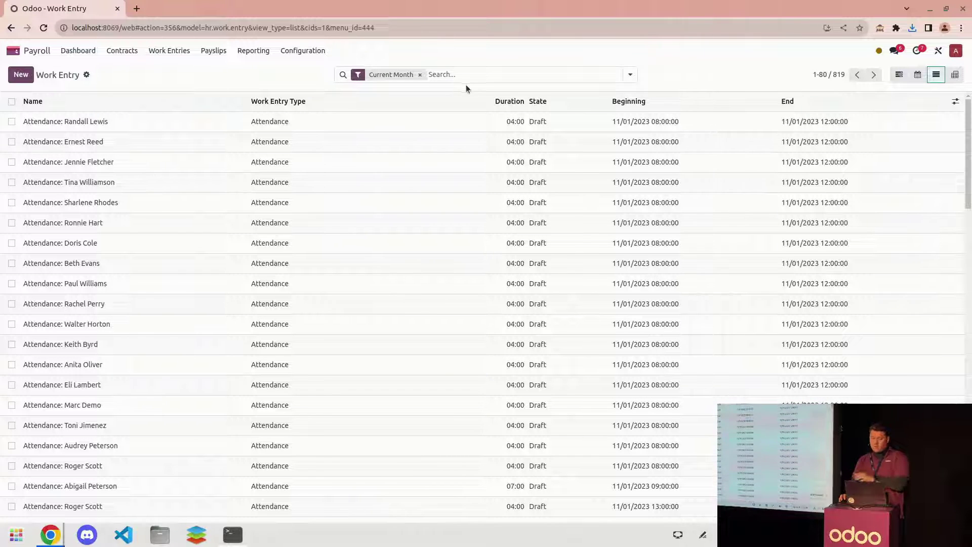
- Select all of the current month's work entries, including those beyond the first page, and open the export settings for them
left_click(13, 102)
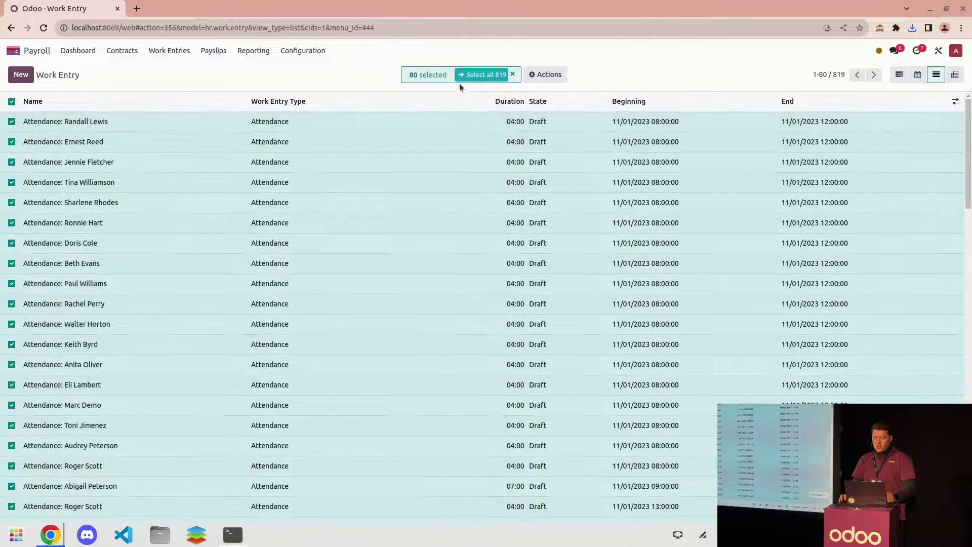
left_click(471, 75)
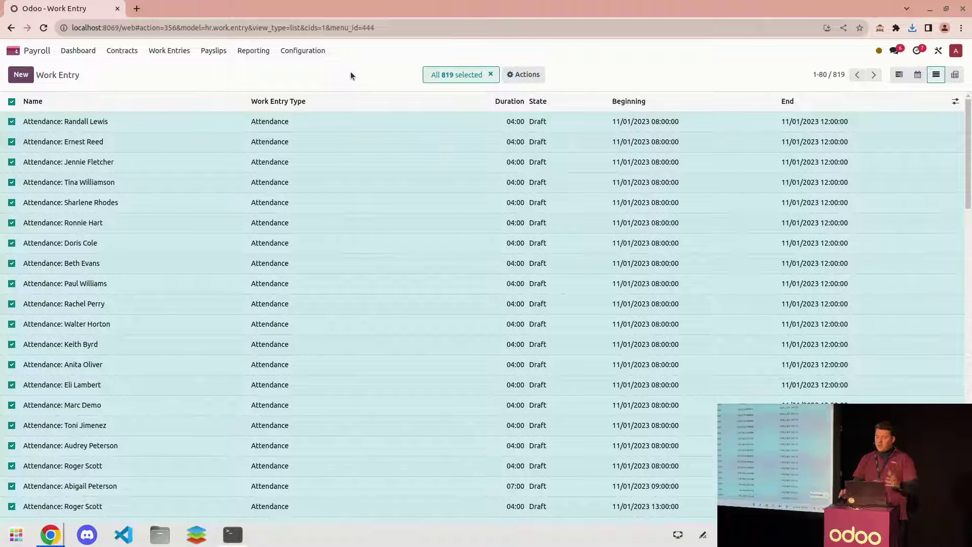
left_click(524, 75)
left_click(526, 96)
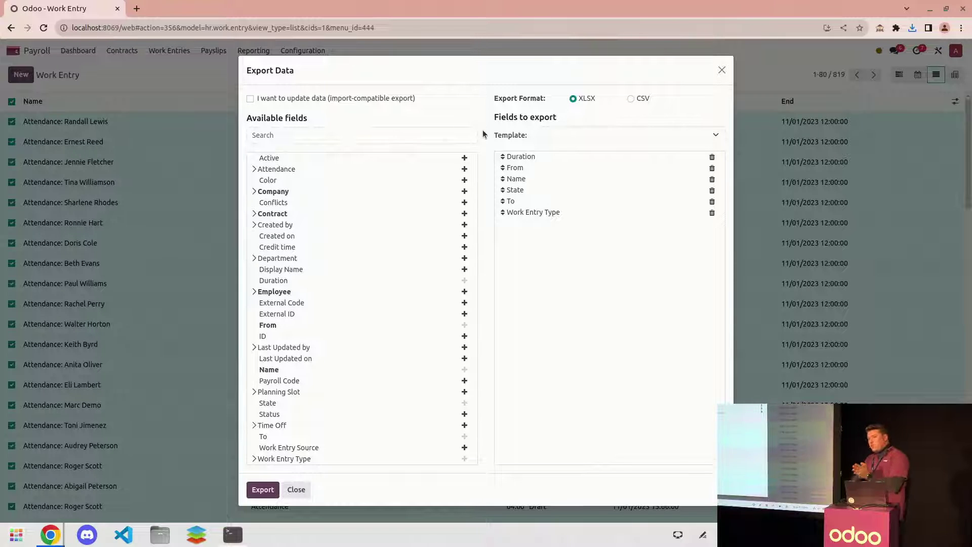
- Add External Code as the first field to export, and remove the Name and State fields
left_click(449, 136)
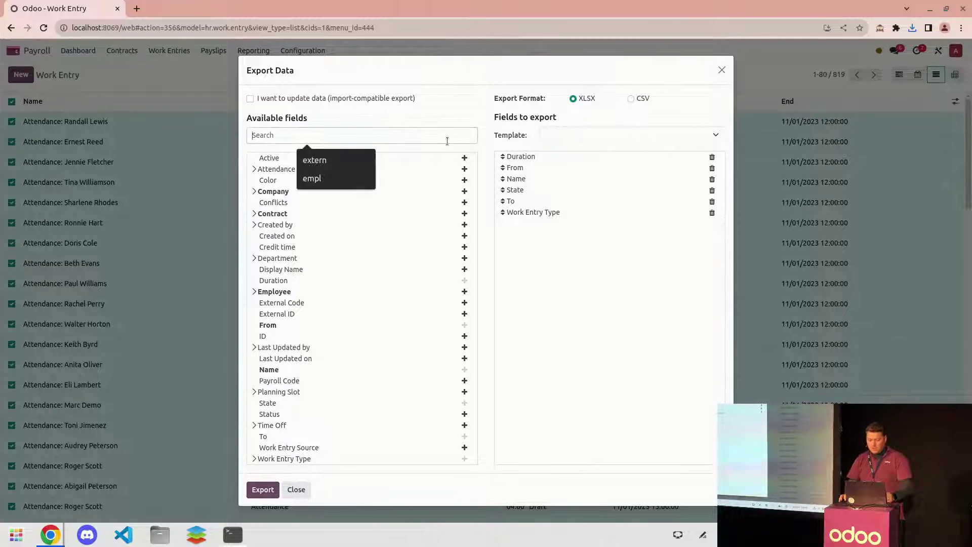
type("exter")
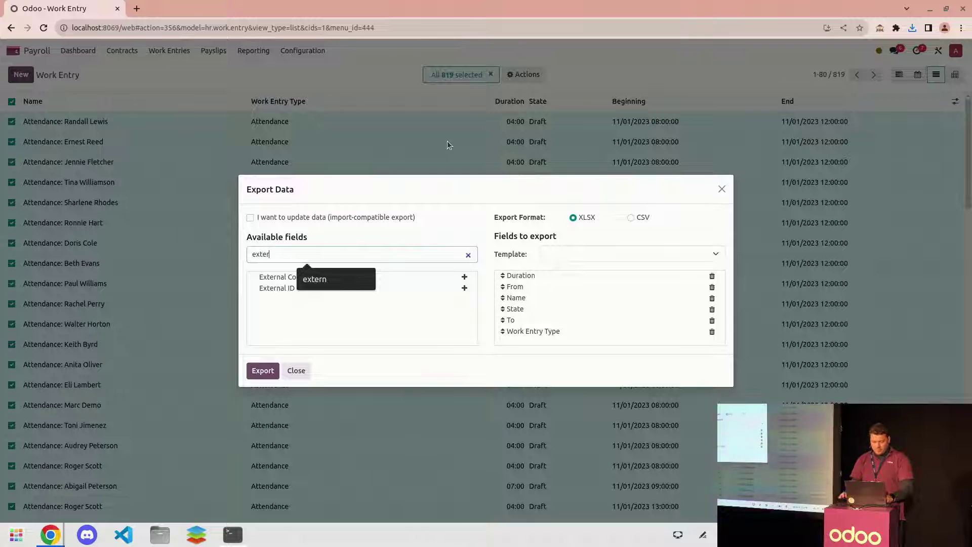
left_click(464, 277)
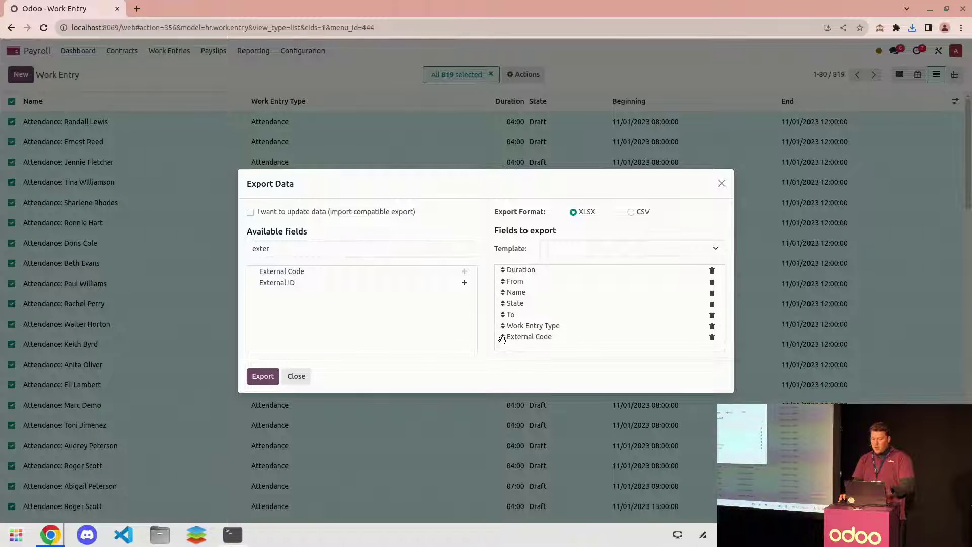
left_click_drag(502, 339, 503, 266)
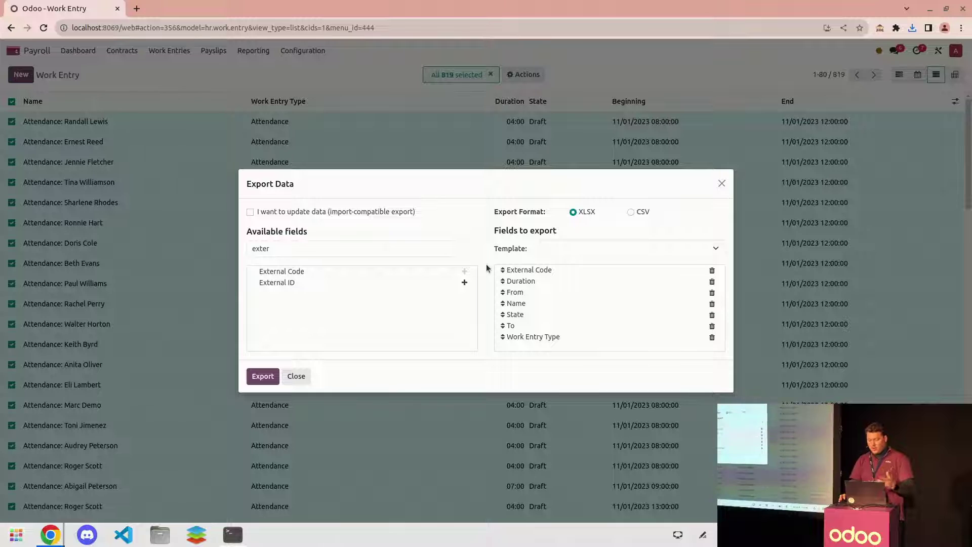
left_click(712, 304)
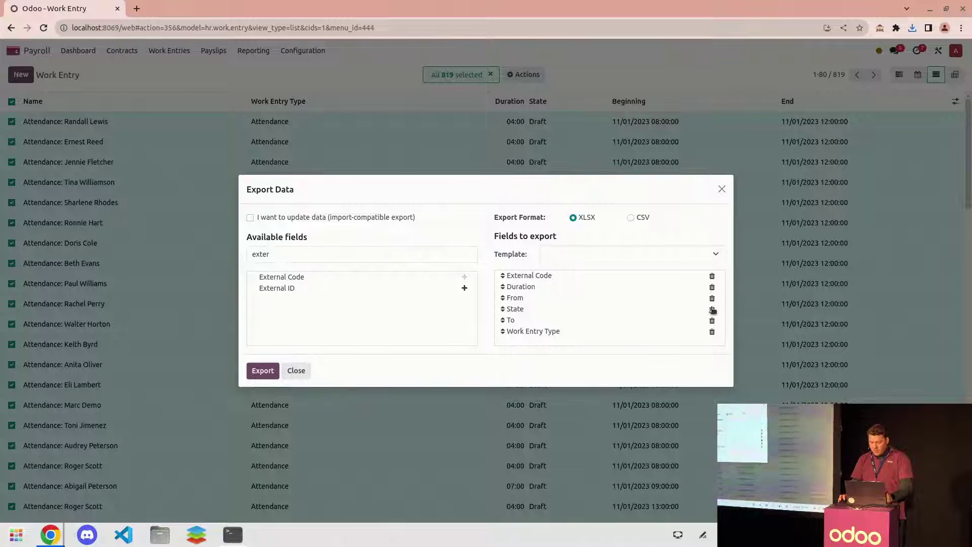
left_click(712, 309)
- Search the available fields for "empl" and add Employee to the fields to export
left_click(383, 258)
key("ctrl+a")
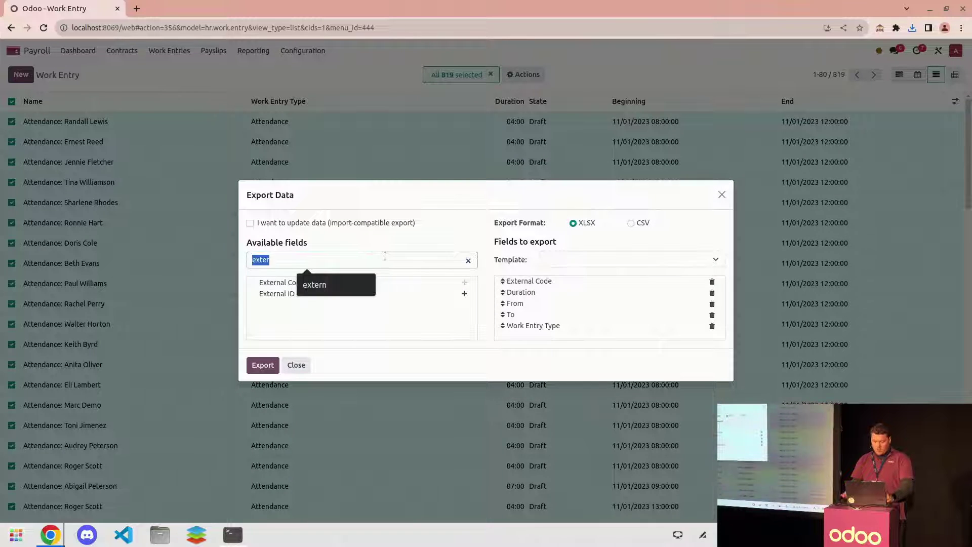
type("mep")
key("BackSpace")
key("BackSpace")
key("BackSpace")
type("empl")
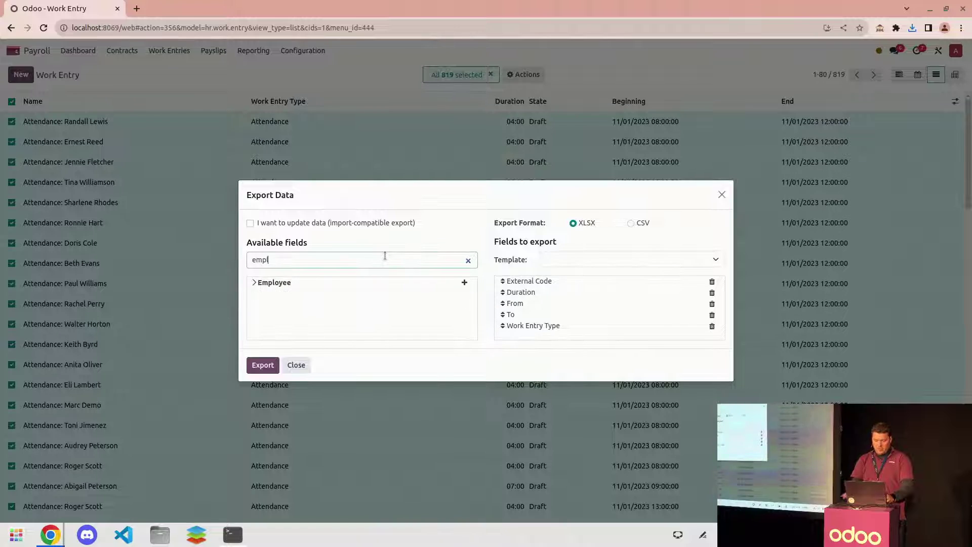
left_click(464, 282)
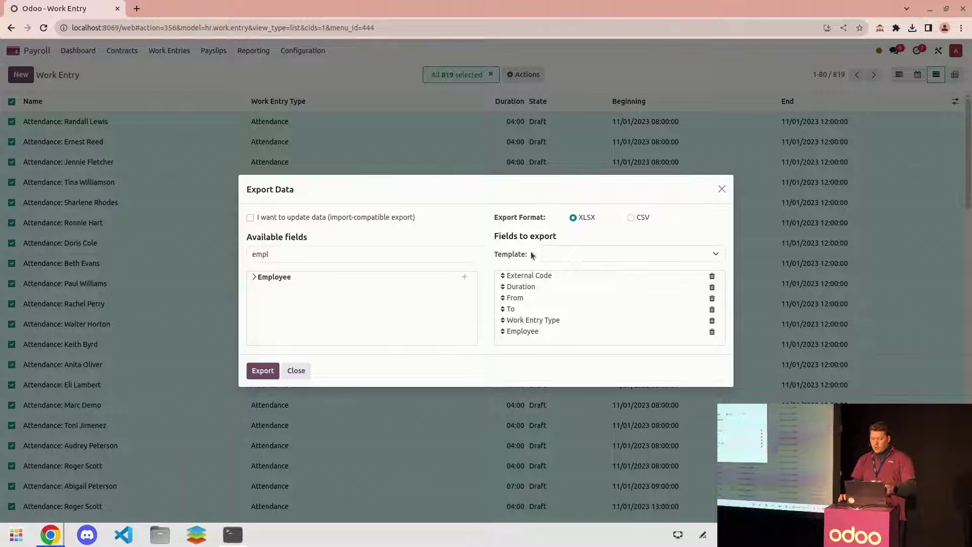
- Save the chosen export fields as a new template named "Monthly Export"
left_click(553, 254)
key("Down")
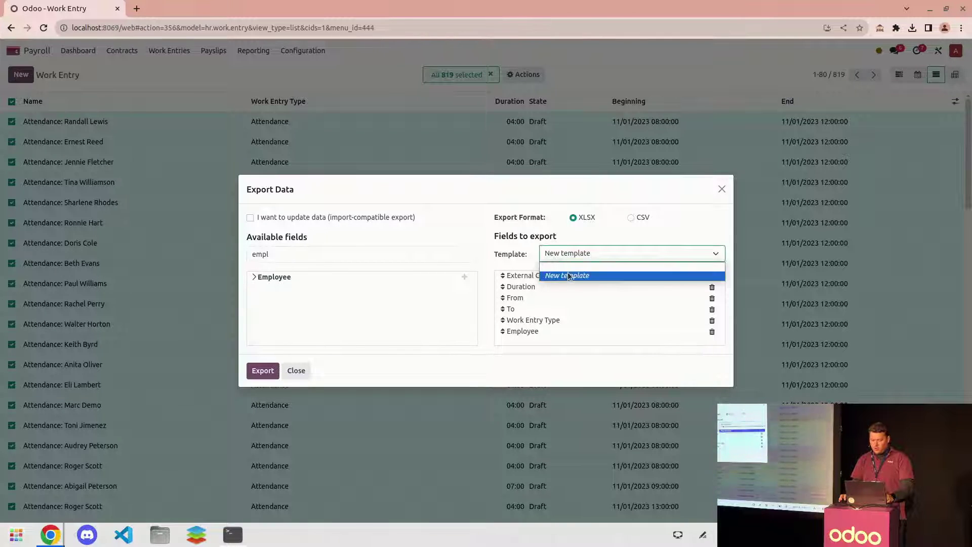
key("Return")
left_click(569, 253)
type("Mont")
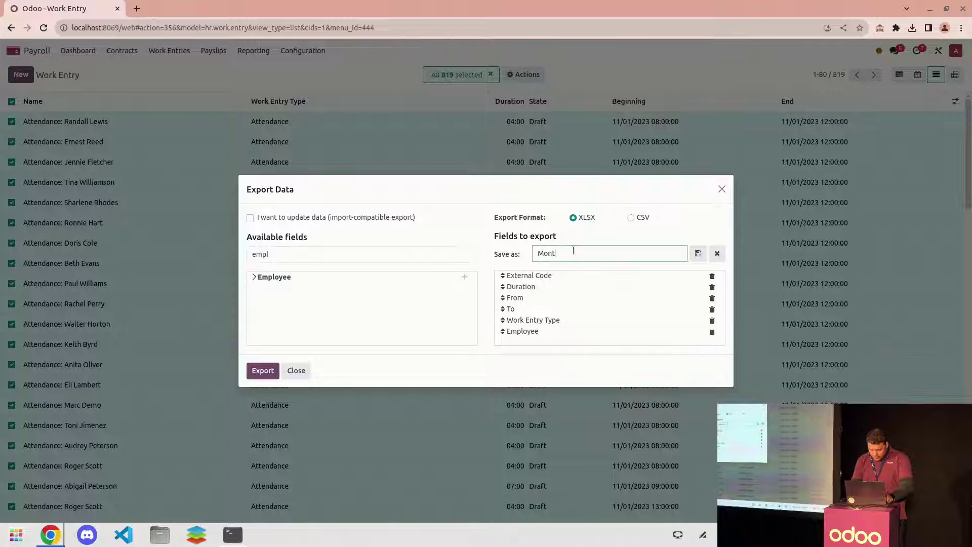
type("hlkyhly Export")
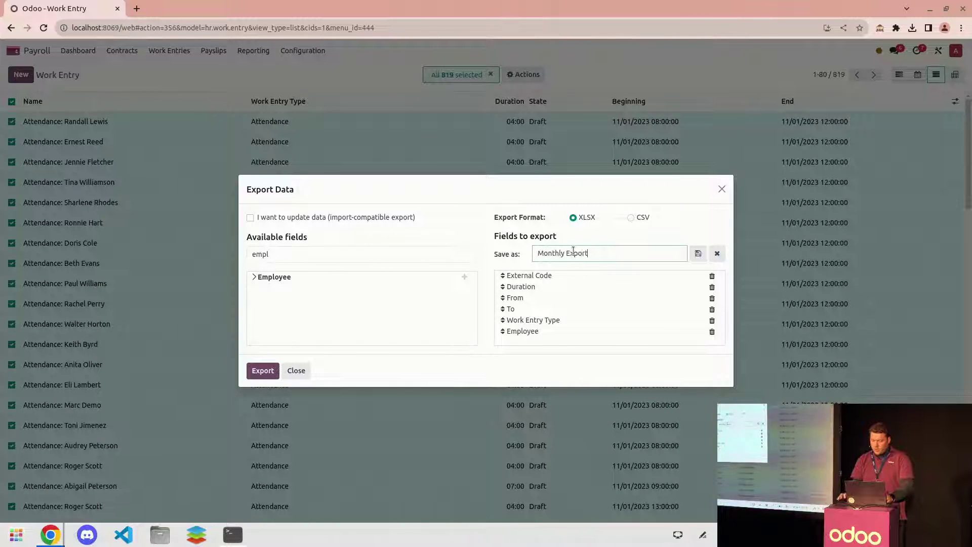
left_click(698, 253)
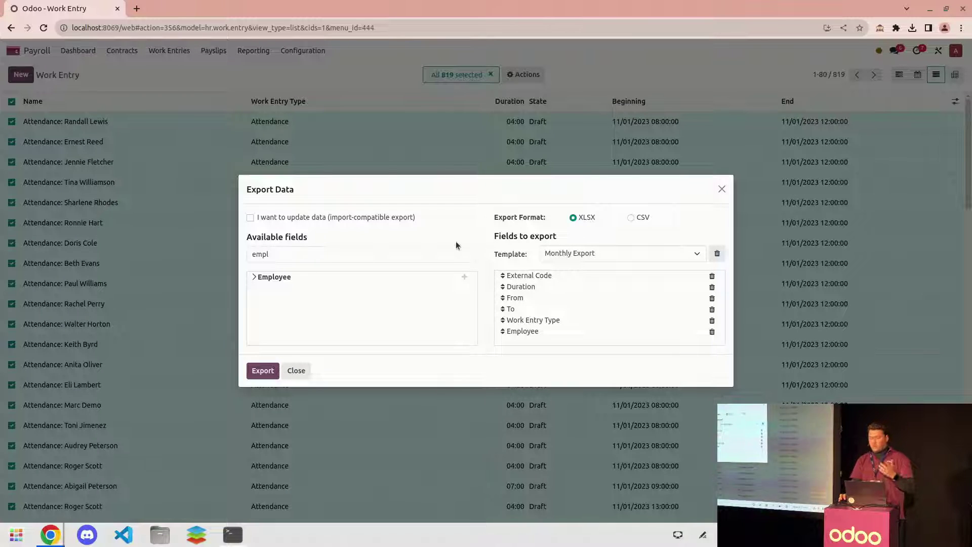
- Export the work entries to XLSX with the Monthly Export template, check the file's External Code column, and close the spreadsheet
left_click(262, 370)
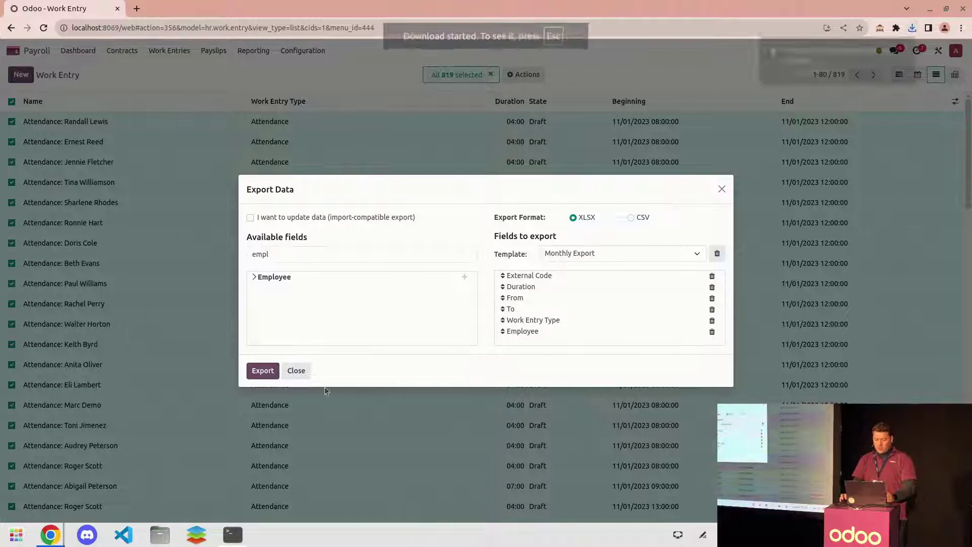
left_click(837, 64)
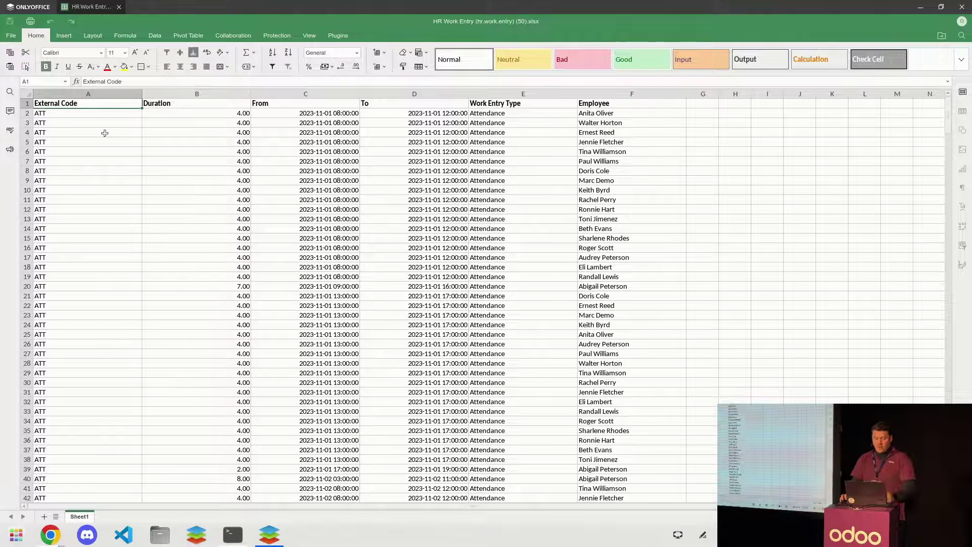
left_click(91, 87)
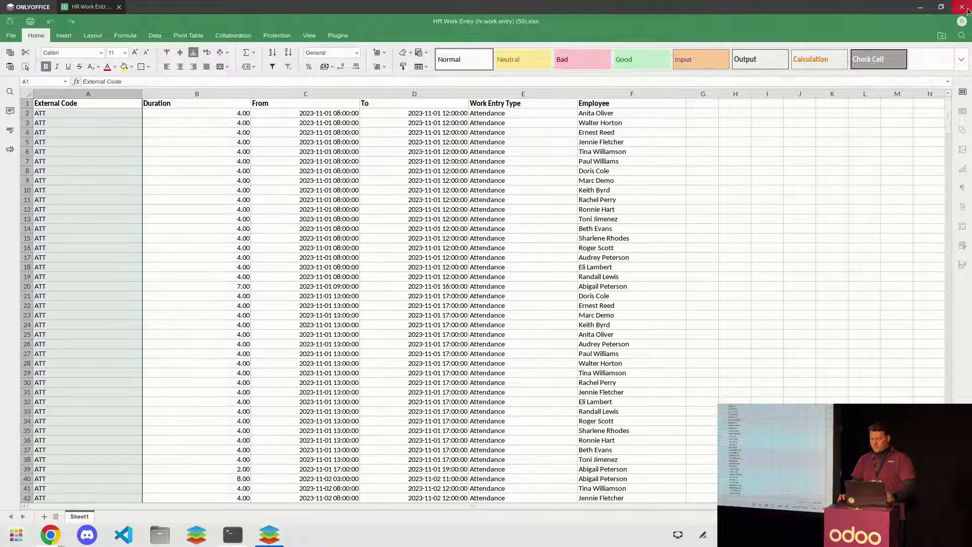
left_click(963, 7)
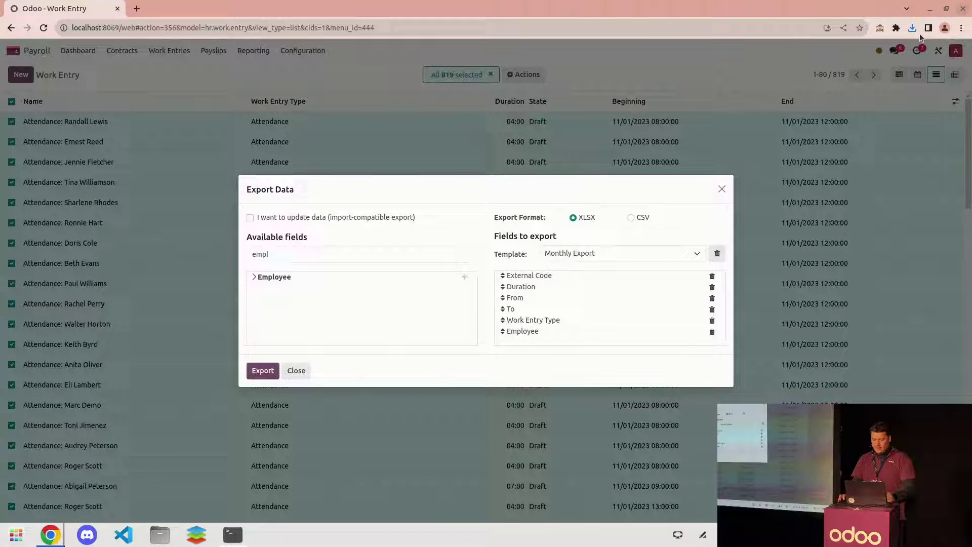
- Close the export dialog, clear the record selection and the Current Month filter, and show the work entries in the Gantt view
left_click(722, 191)
left_click(490, 74)
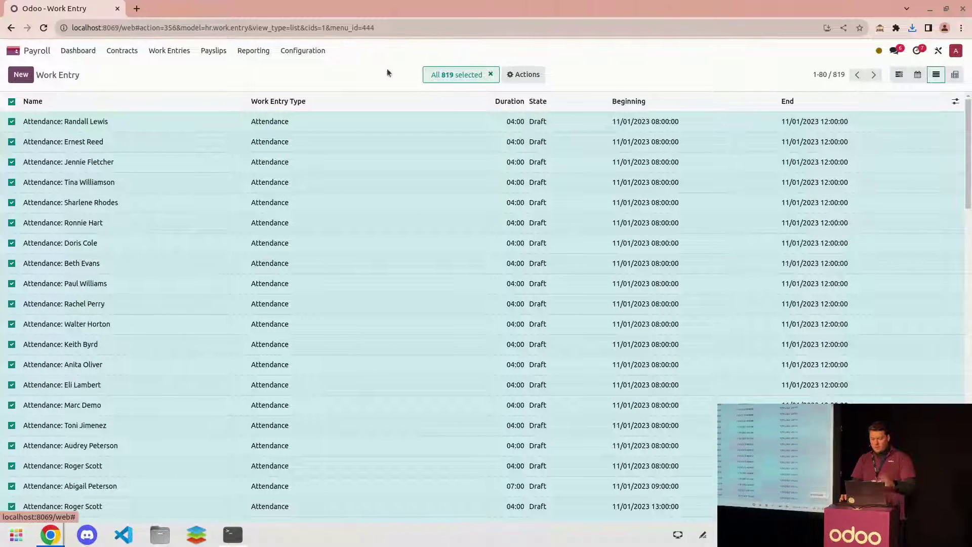
left_click(420, 74)
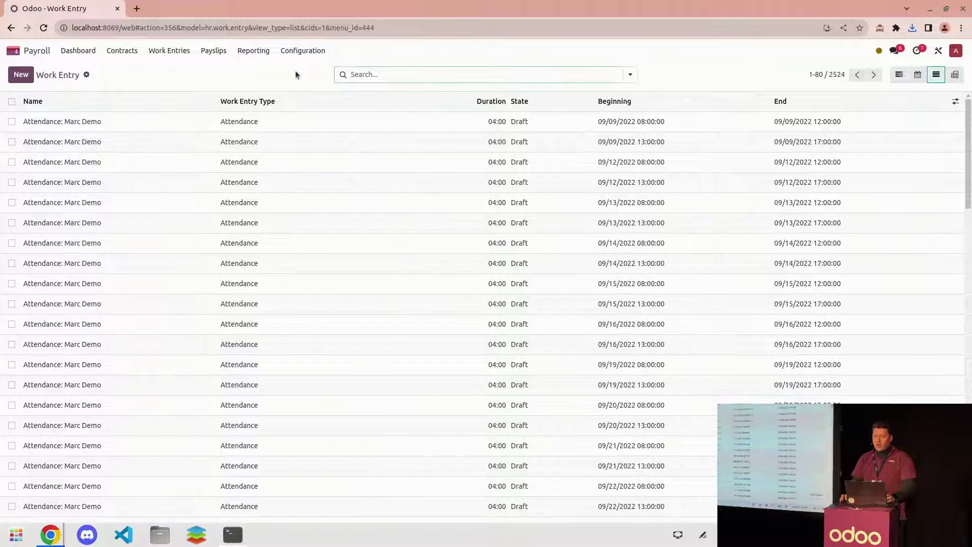
left_click(899, 74)
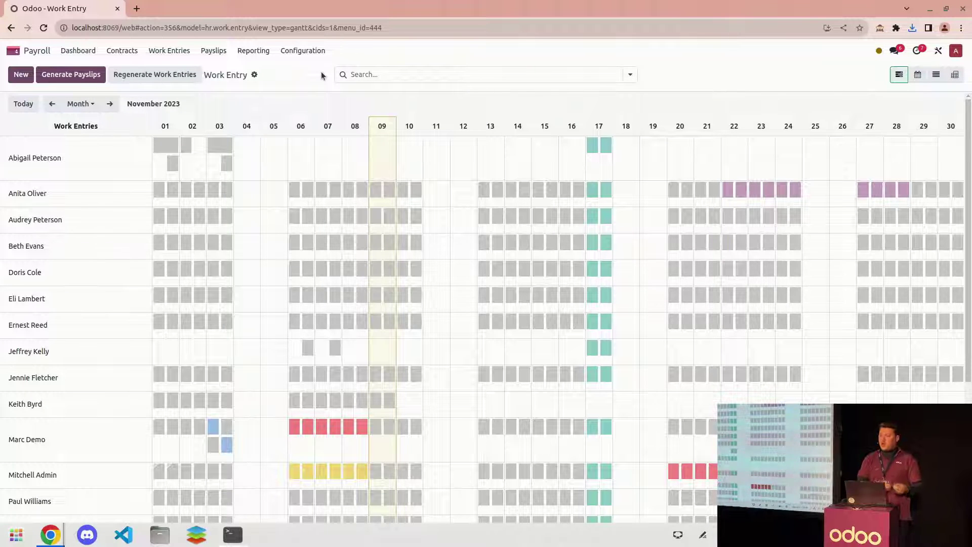
scroll(430, 347, "down", 4)
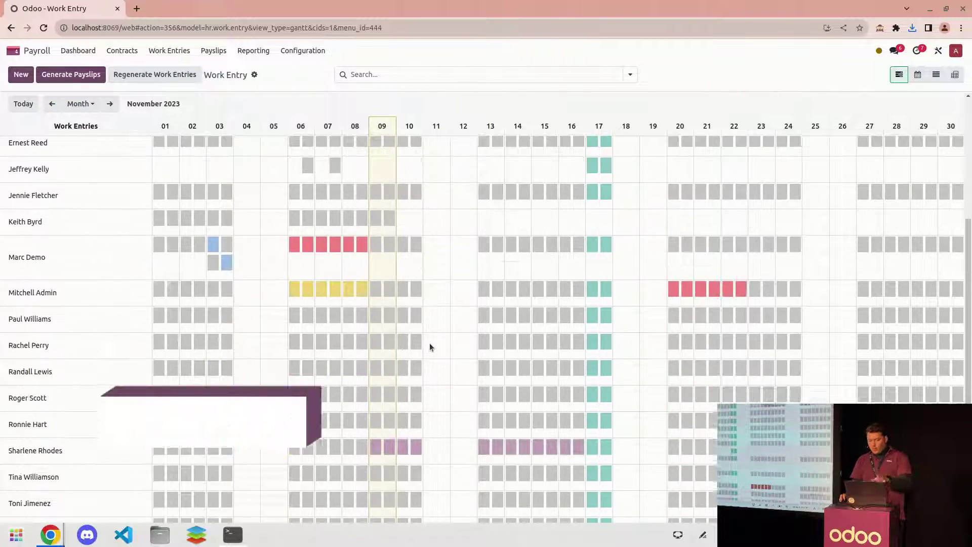
scroll(429, 348, "up", 4)
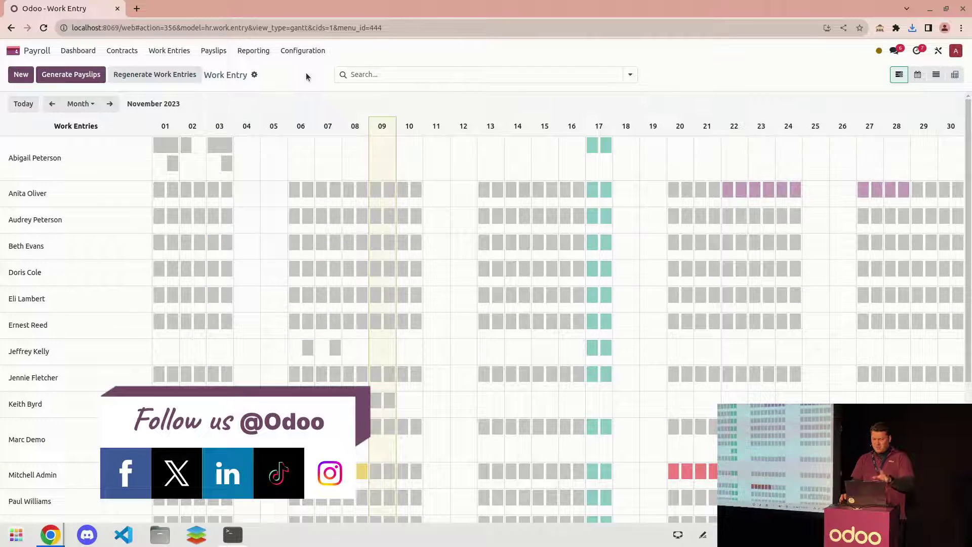
- Add a custom filter to the work entries where Work Entry Type is not in Attendance
left_click(629, 74)
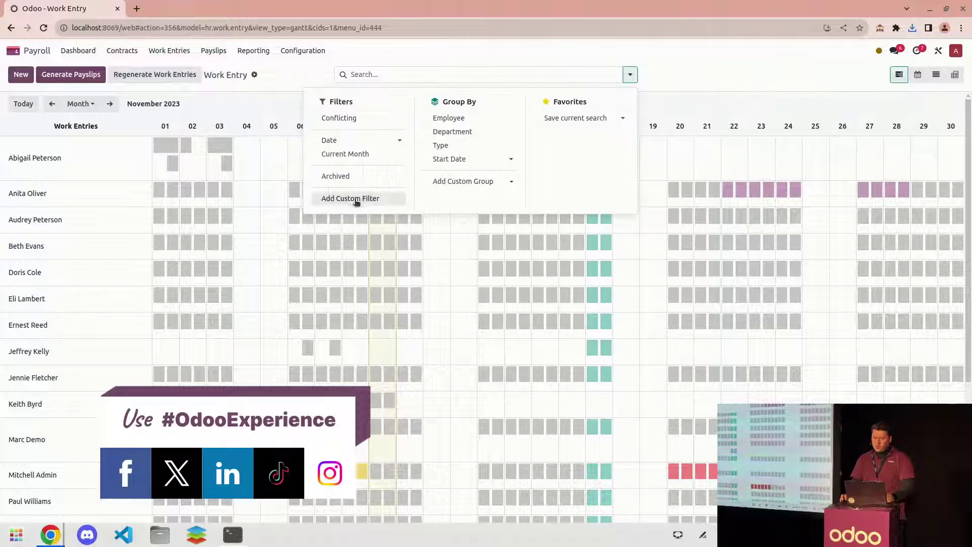
left_click(356, 202)
left_click(327, 281)
type("work")
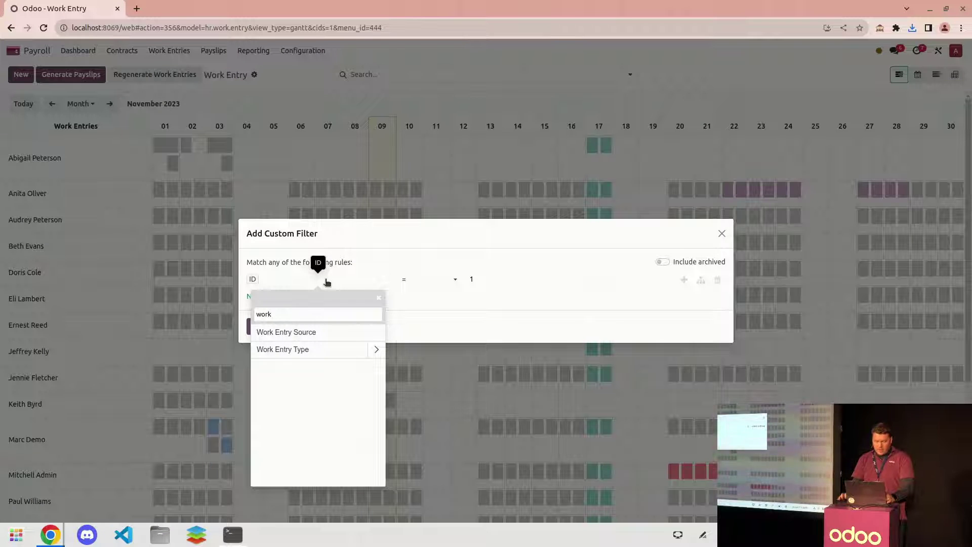
left_click(315, 354)
left_click(444, 283)
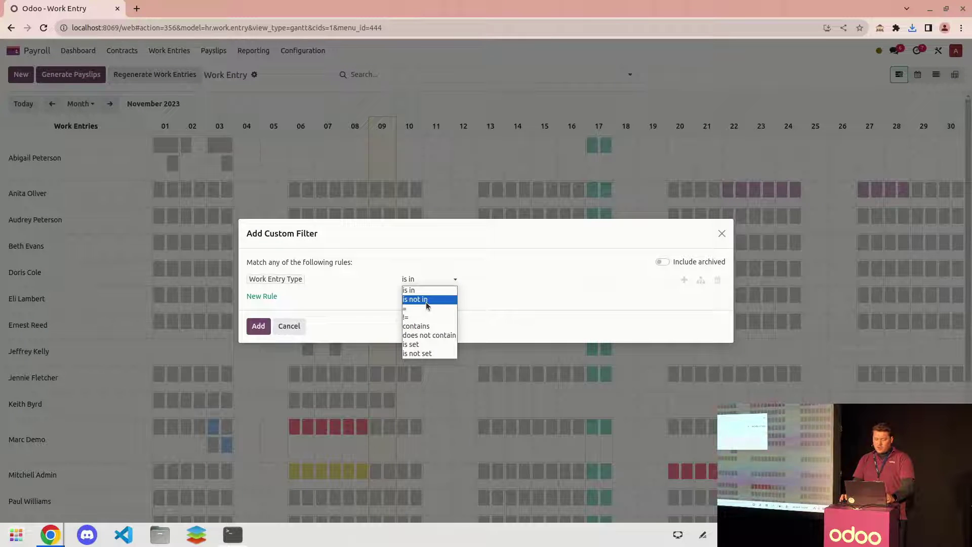
left_click(429, 299)
left_click(478, 280)
left_click(483, 300)
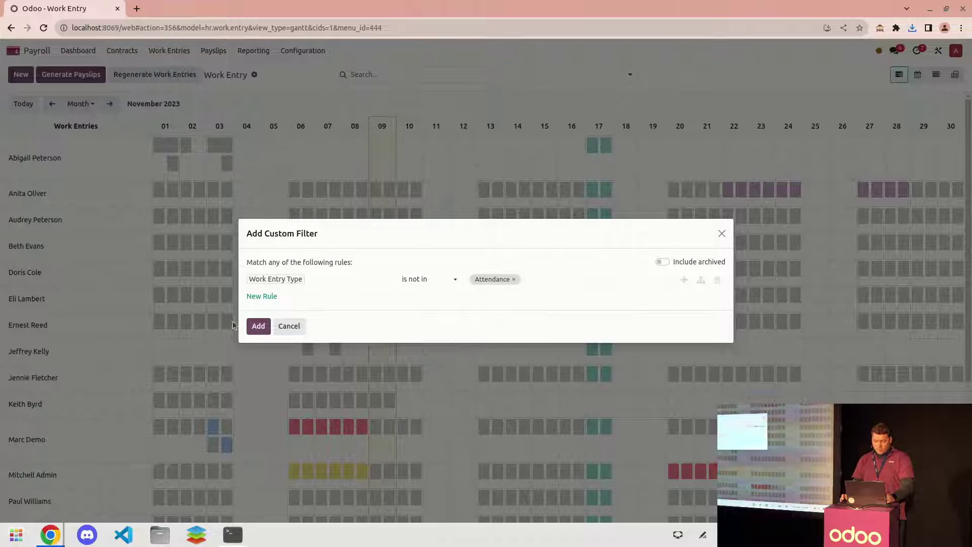
left_click(258, 327)
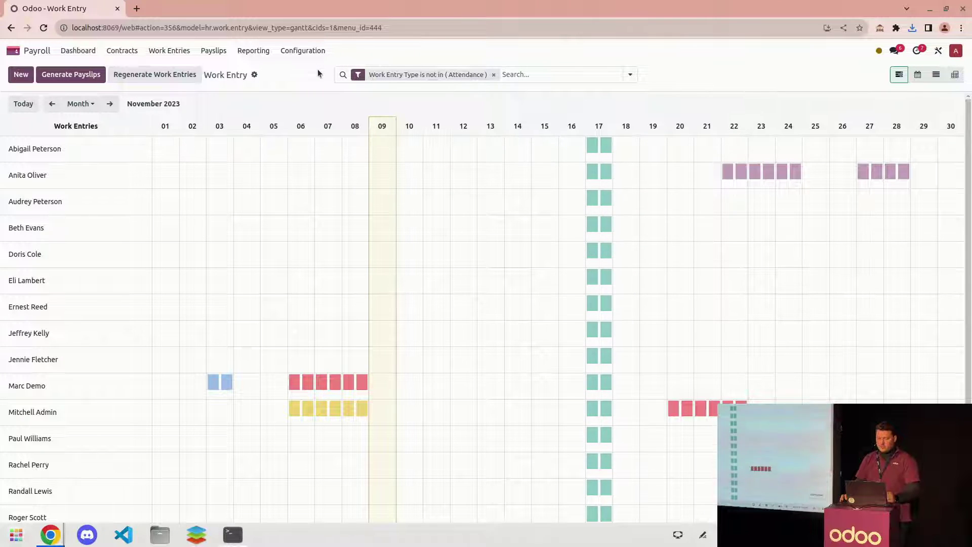
- Return to the apps home screen, switch the browser to full screen, and open the database manager in a new tab
left_click(11, 50)
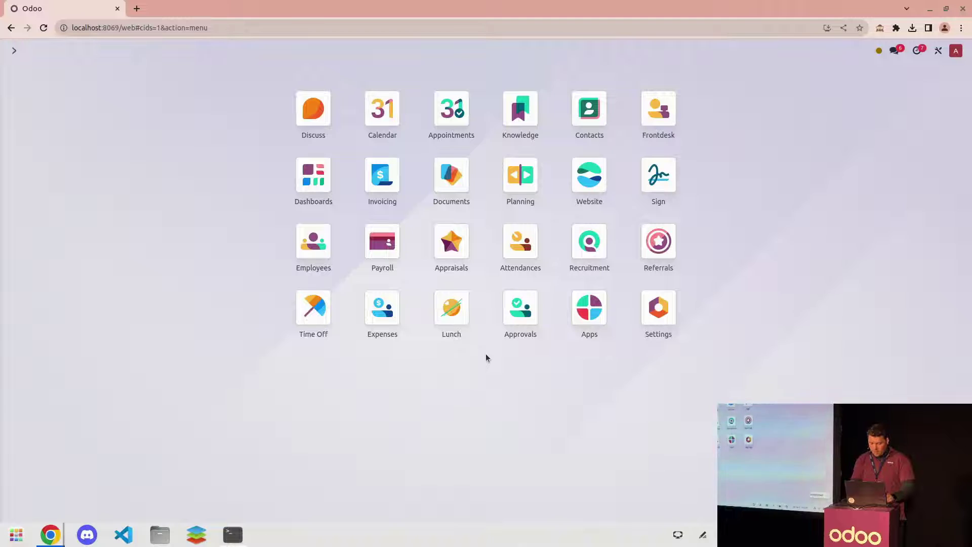
key("F11")
key("ctrl+t")
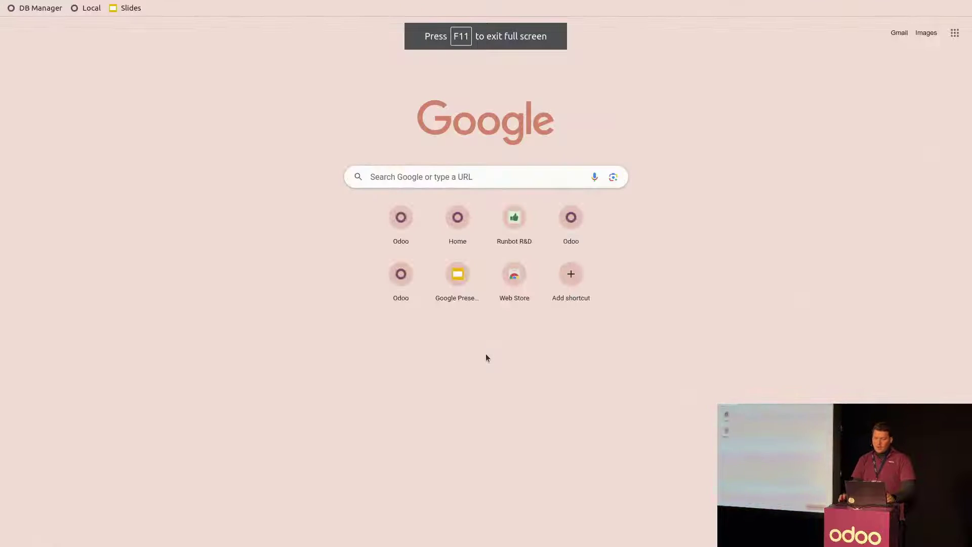
left_click(46, 7)
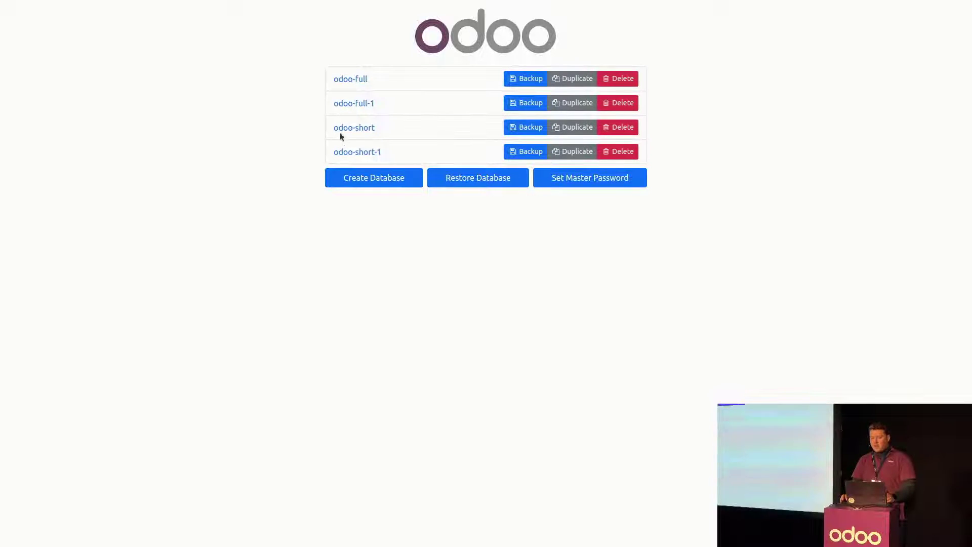
- Switch to the odoo-short database and start a new record in the Employees app with the first employee's name
left_click(354, 128)
left_click(463, 137)
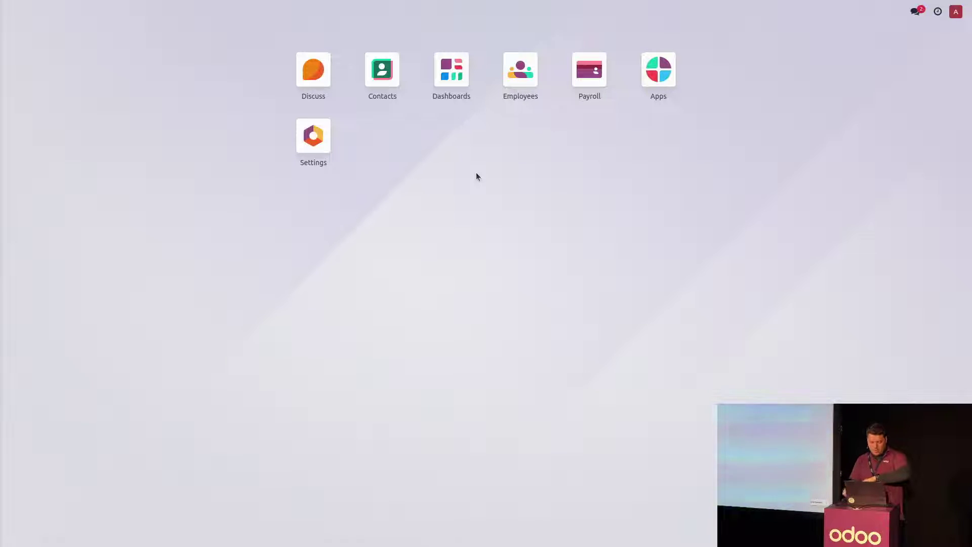
left_click(520, 71)
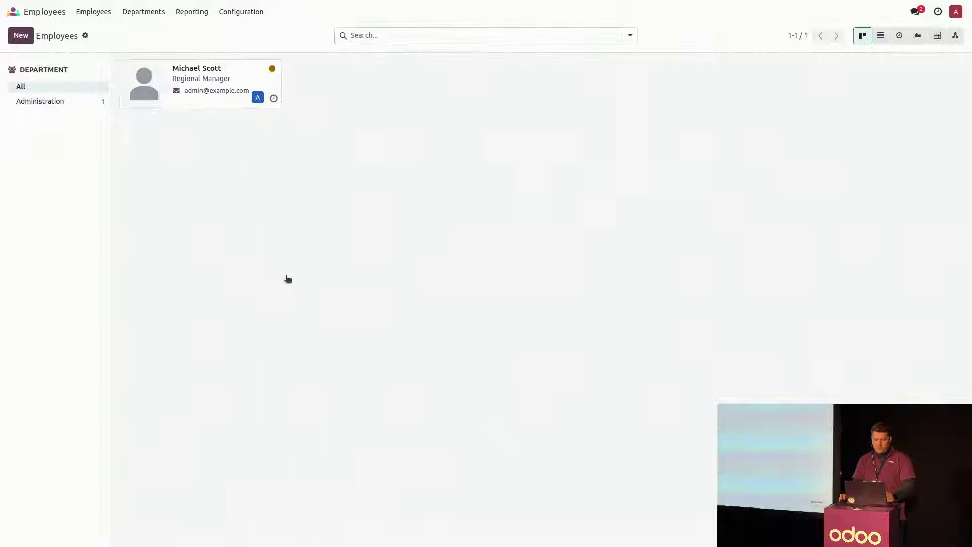
key("alt+c")
type("Jim H")
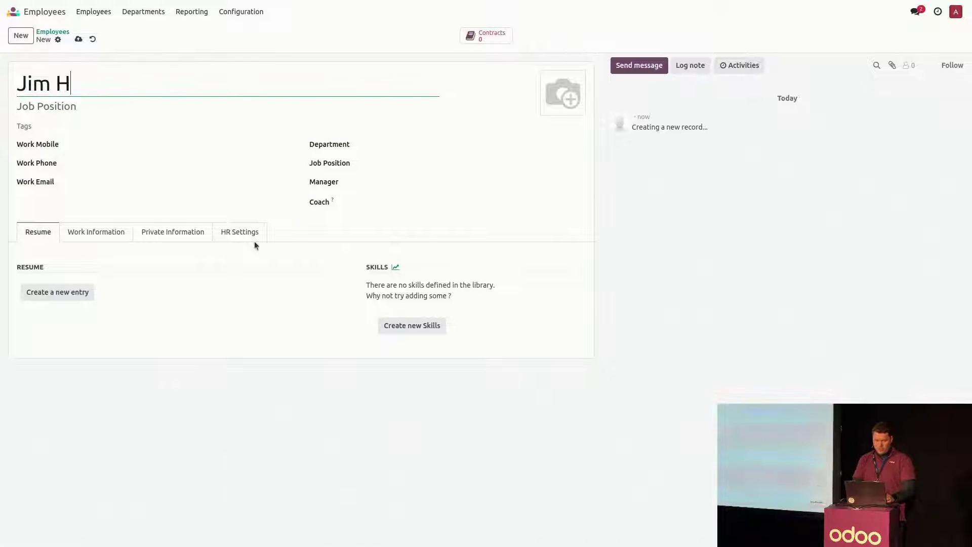
- Create the employee's contract with reference Contract JH and start date 11/01/2023, and set its status to Running
left_click(487, 39)
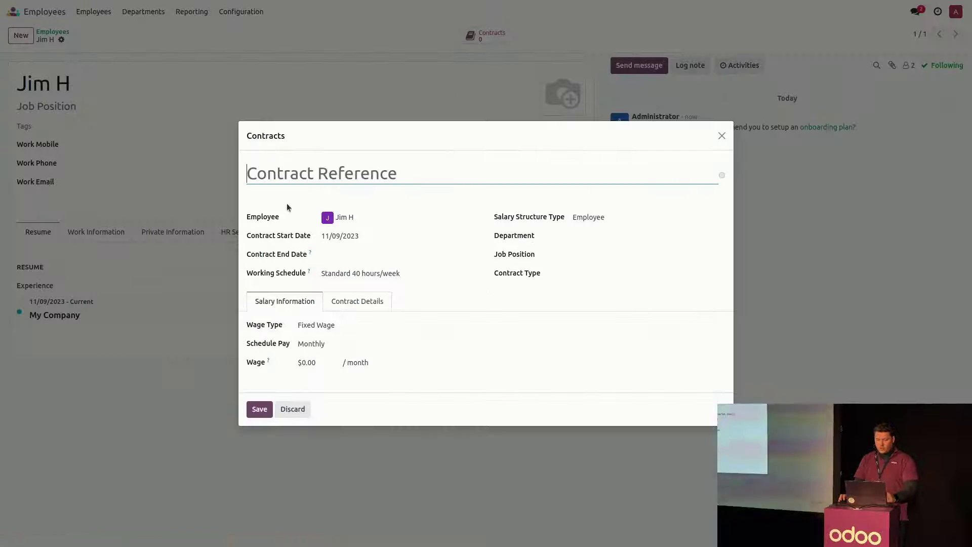
type("Contra")
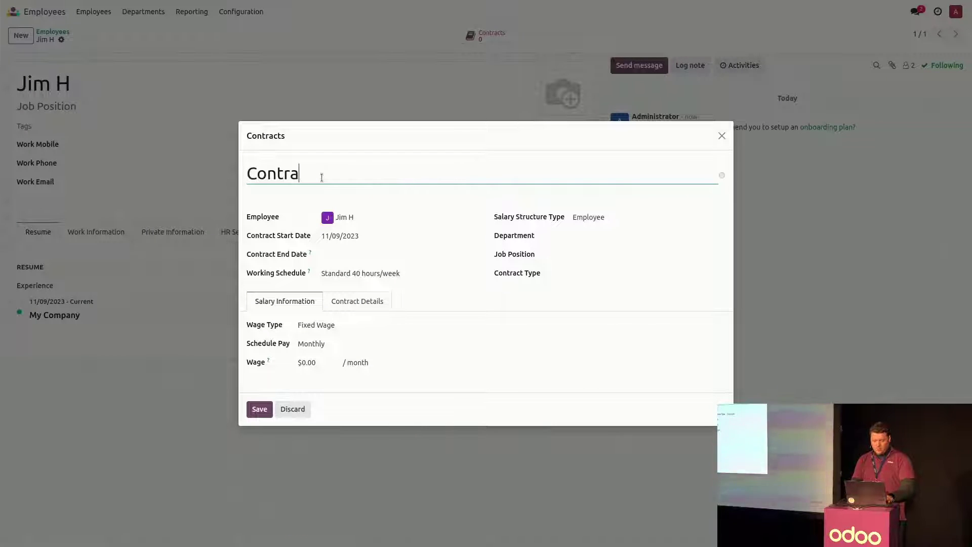
type("ct J")
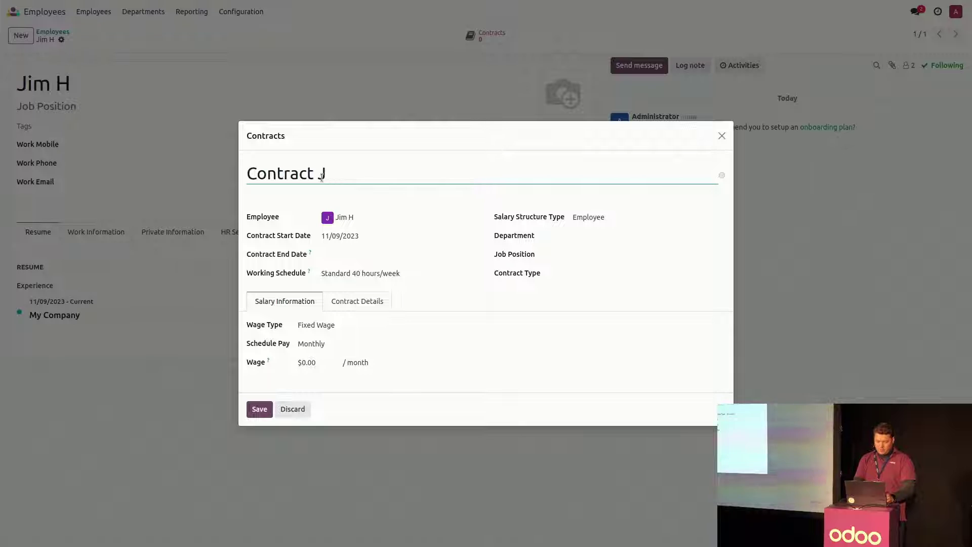
type("H")
left_click(397, 237)
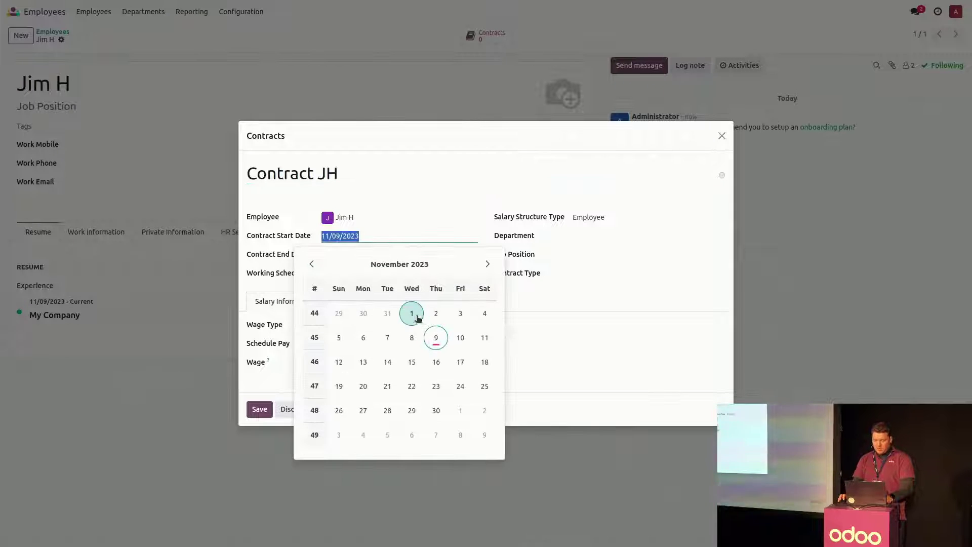
left_click(416, 316)
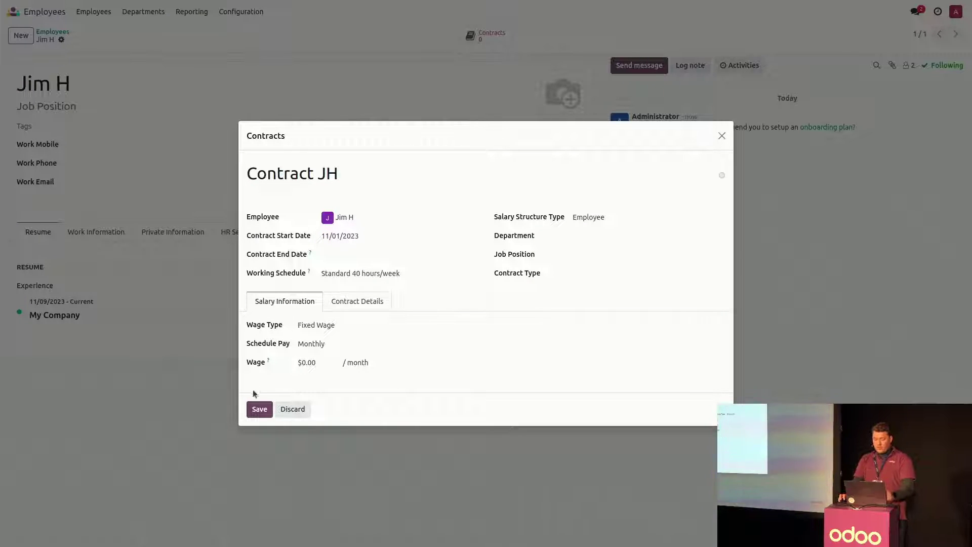
left_click(257, 408)
left_click(487, 36)
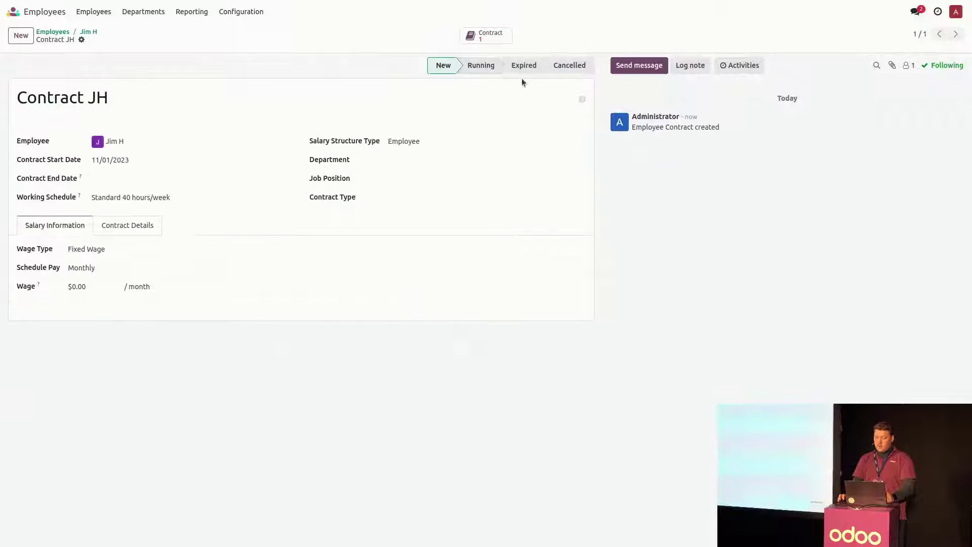
left_click(481, 65)
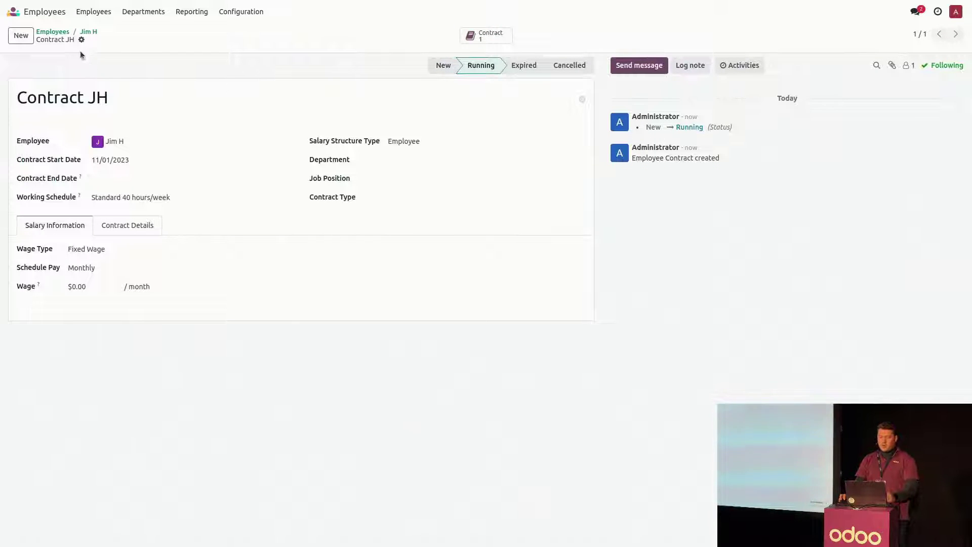
- Return to the employee list and start a second employee record with the employee's name
left_click(53, 32)
left_click(21, 35)
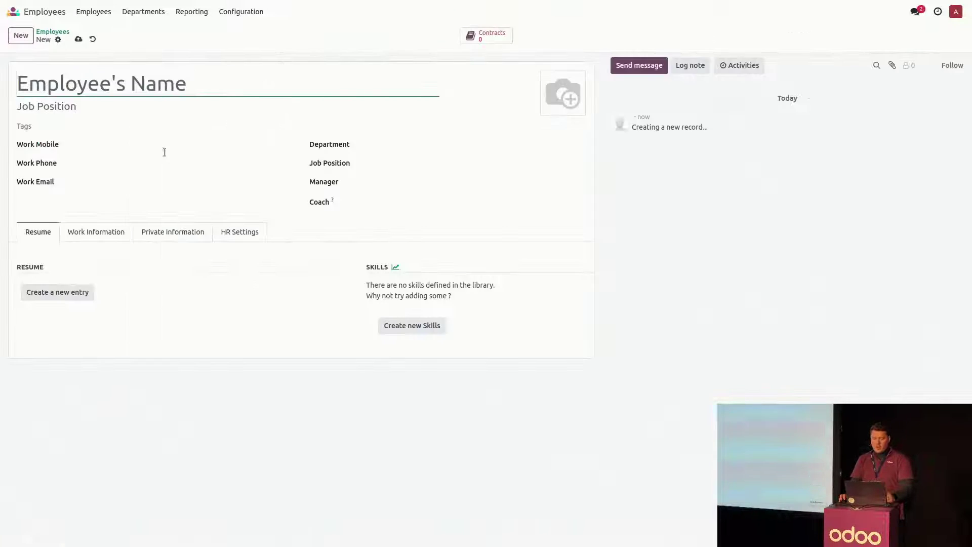
type("Dwight S")
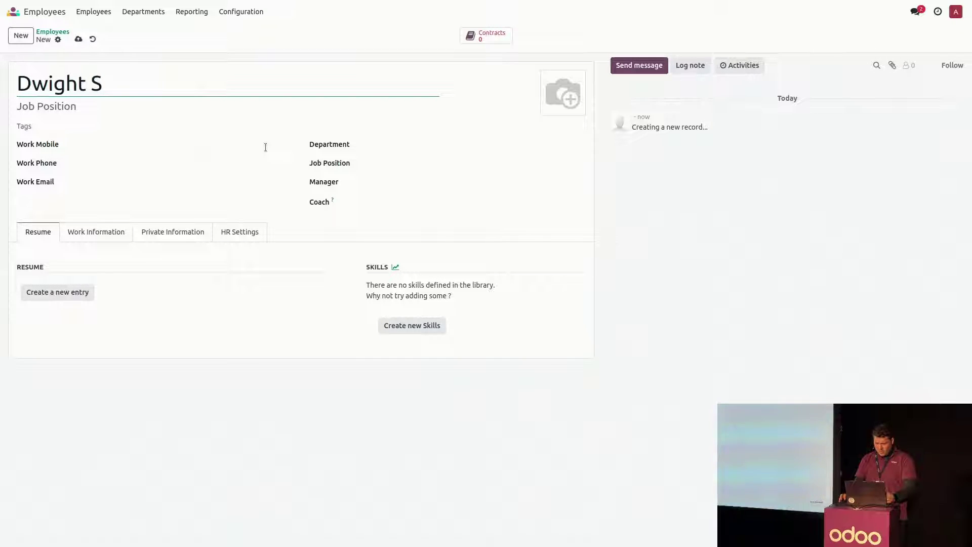
- Create the second employee's contract with reference Contract DS and start date 11/08/2023, and set its status to Running
left_click(486, 35)
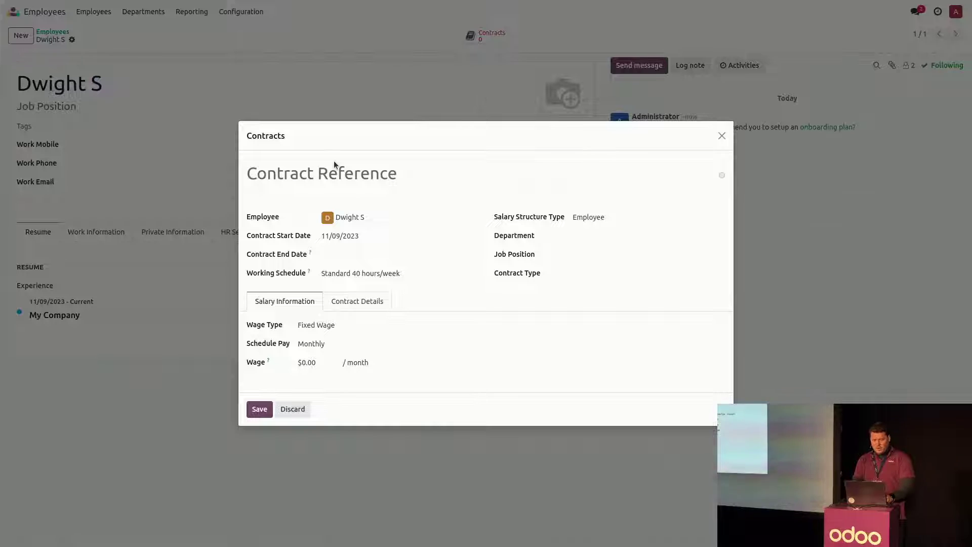
left_click(339, 175)
type("Contract DS")
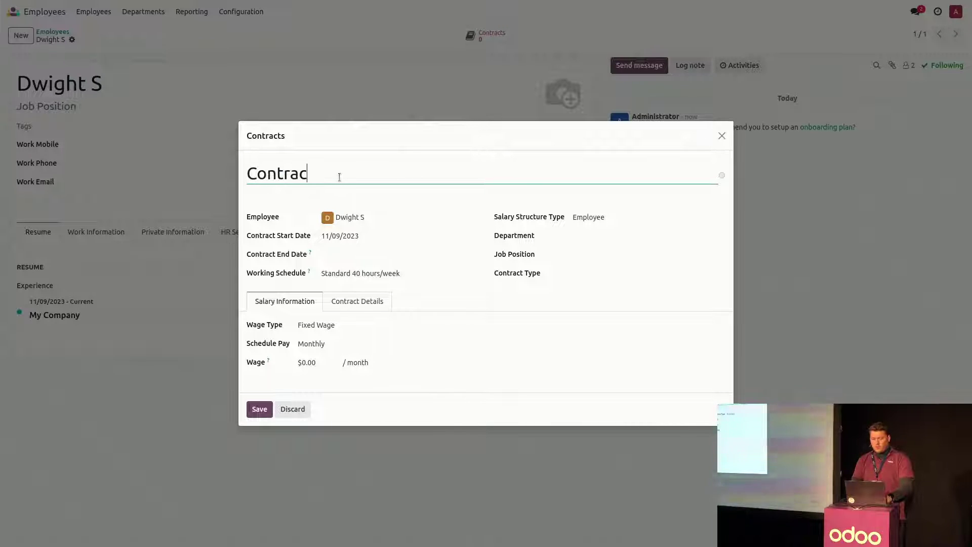
left_click(354, 236)
left_click(412, 360)
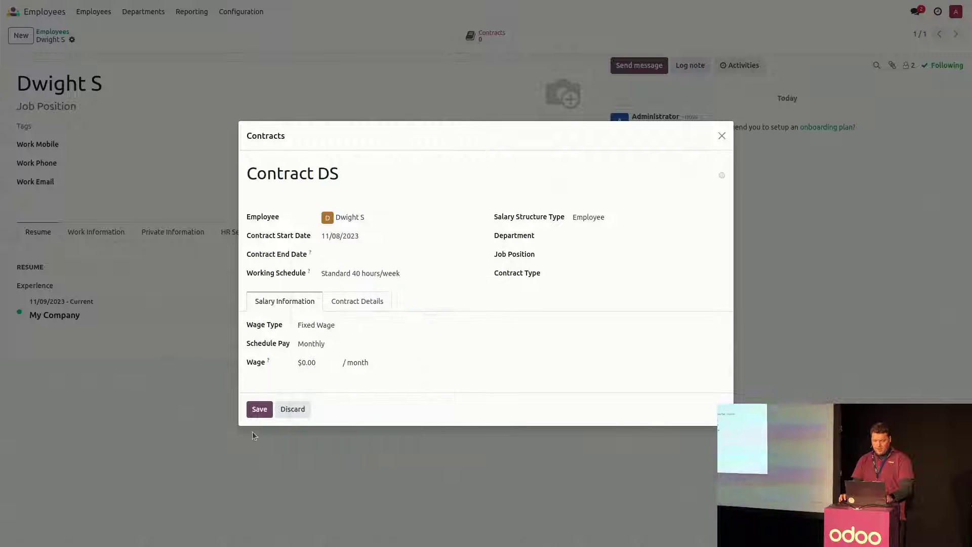
left_click(259, 408)
left_click(484, 38)
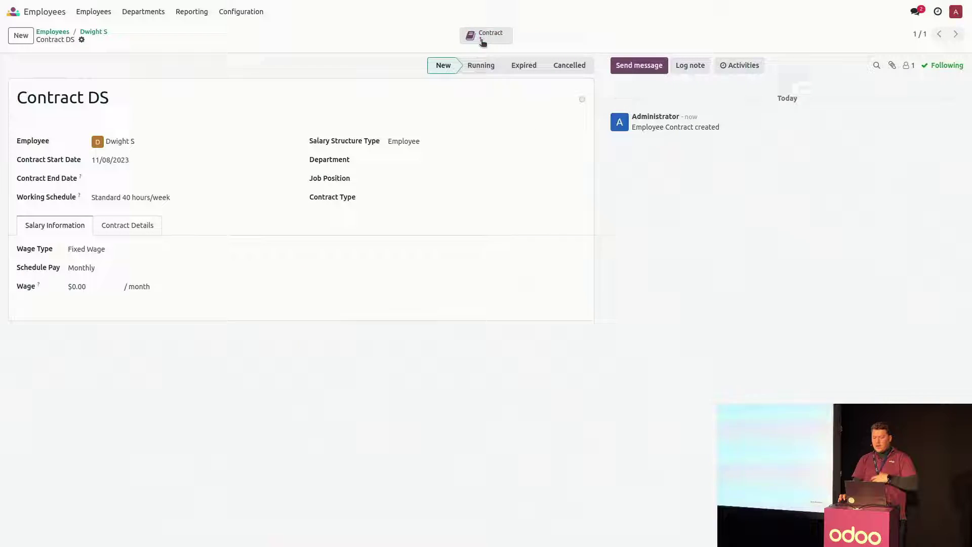
left_click(486, 67)
- Switch to the Payroll app and show the November 2023 work entries without the Conflicting filter
left_click(52, 32)
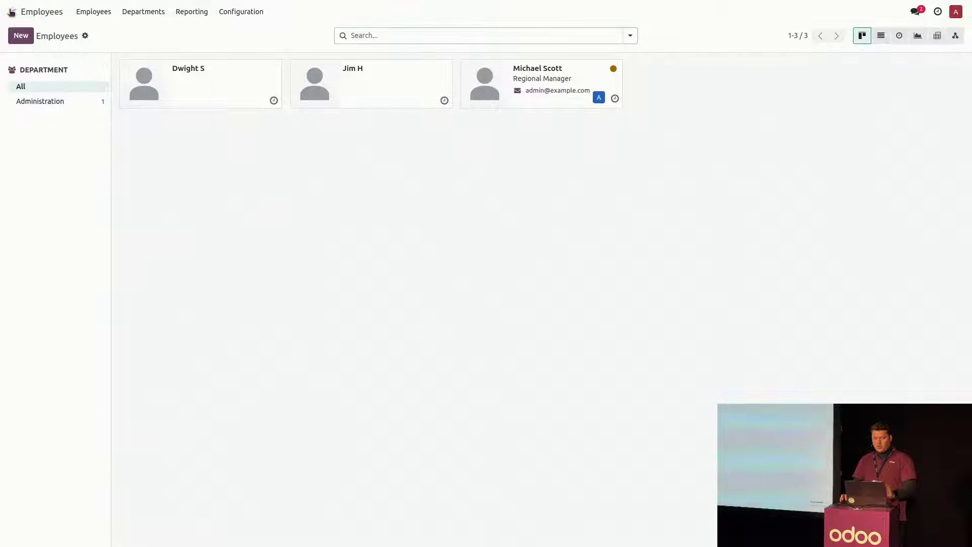
left_click(12, 11)
type("payroll")
key("Return")
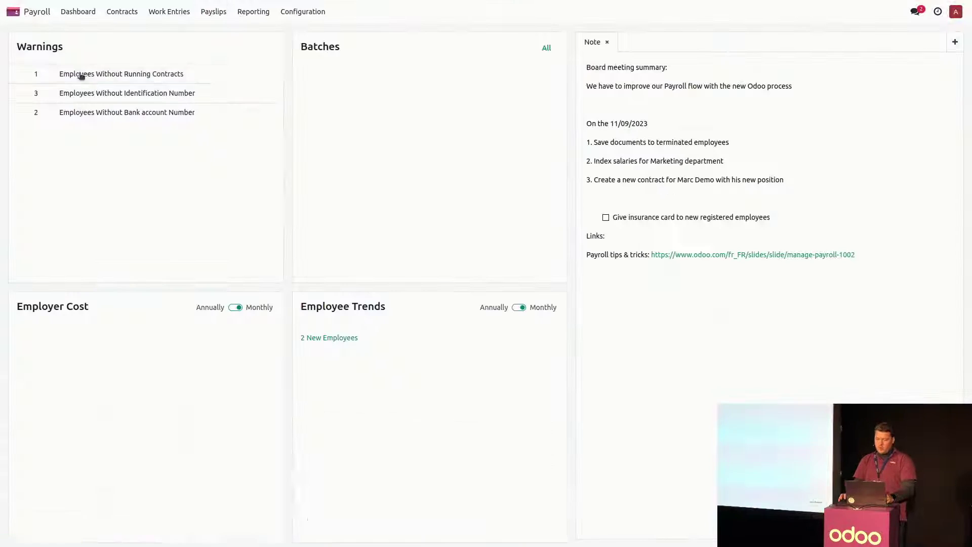
left_click(172, 12)
left_click(176, 31)
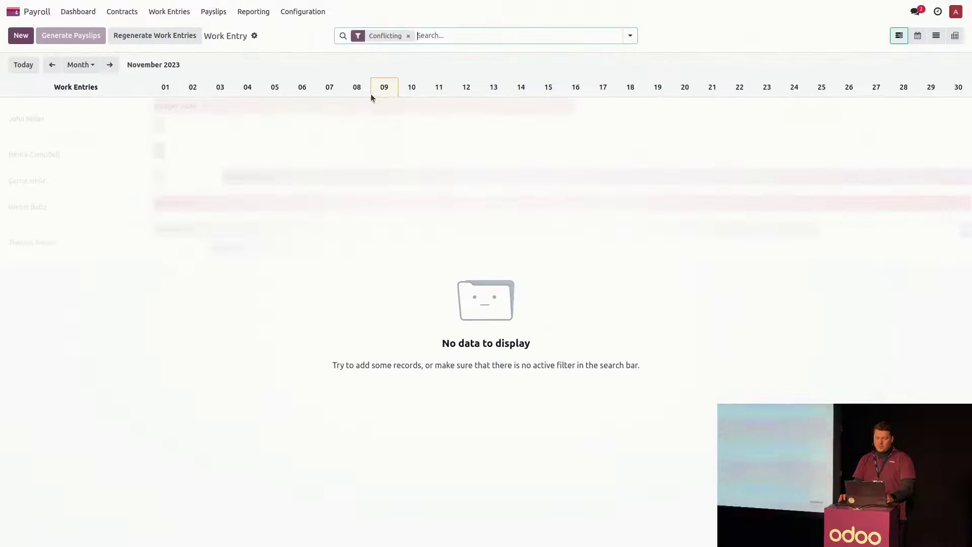
key("BackSpace")
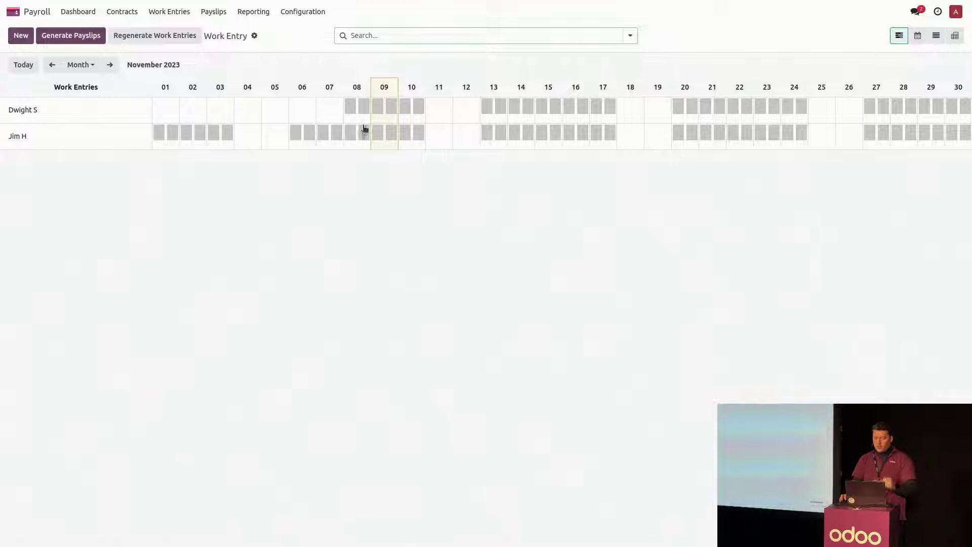
- Add a Paid Time Off work entry on 11/03/2023 for the employee with Contract JH
left_click(213, 142)
left_click(336, 298)
type("paid")
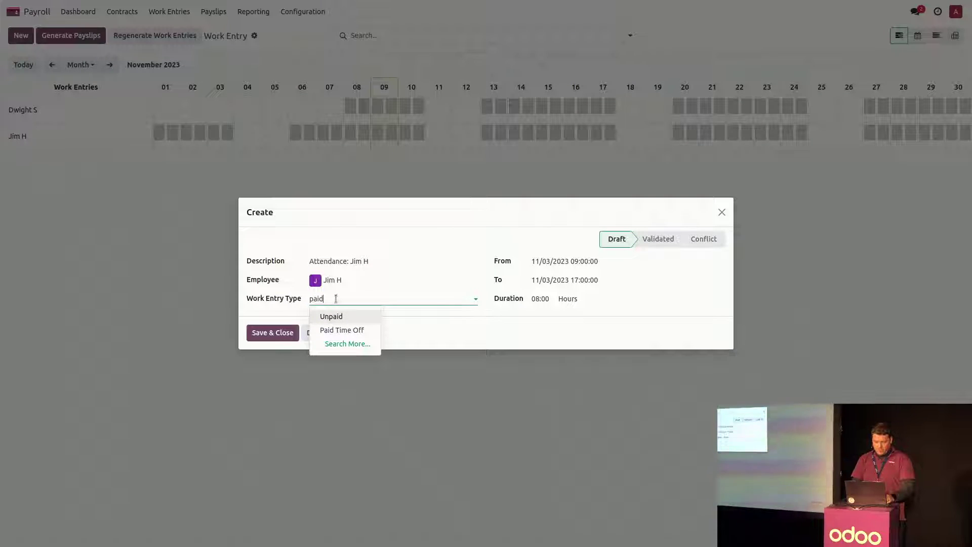
key("Down")
key("Return")
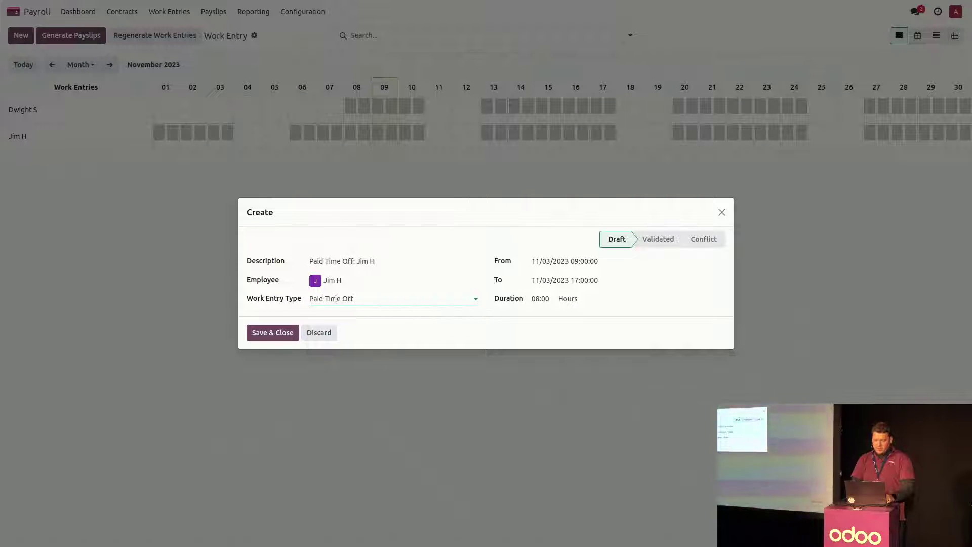
left_click(277, 332)
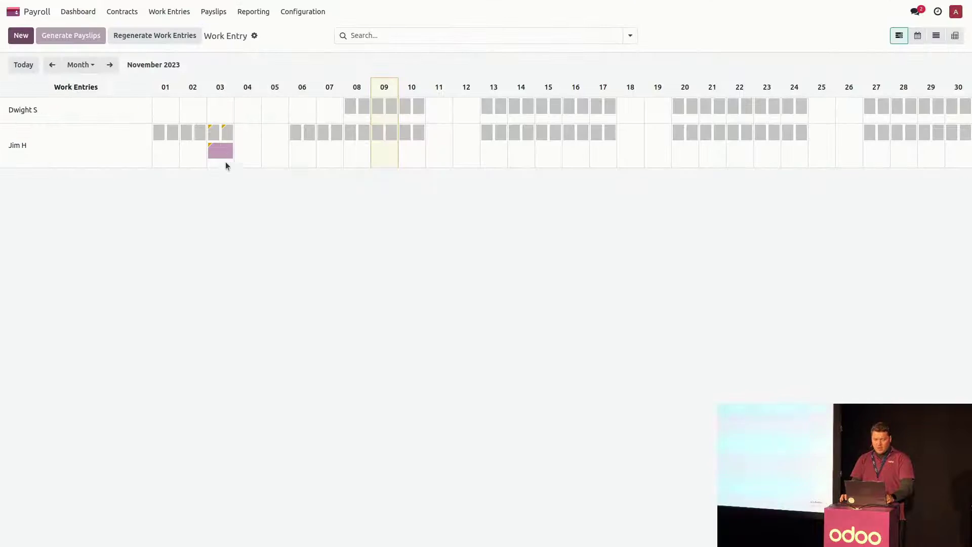
- Add a Sick Time Off work entry on 11/08/2023 for the employee with Contract DS
left_click(350, 120)
left_click(369, 303)
type("soic")
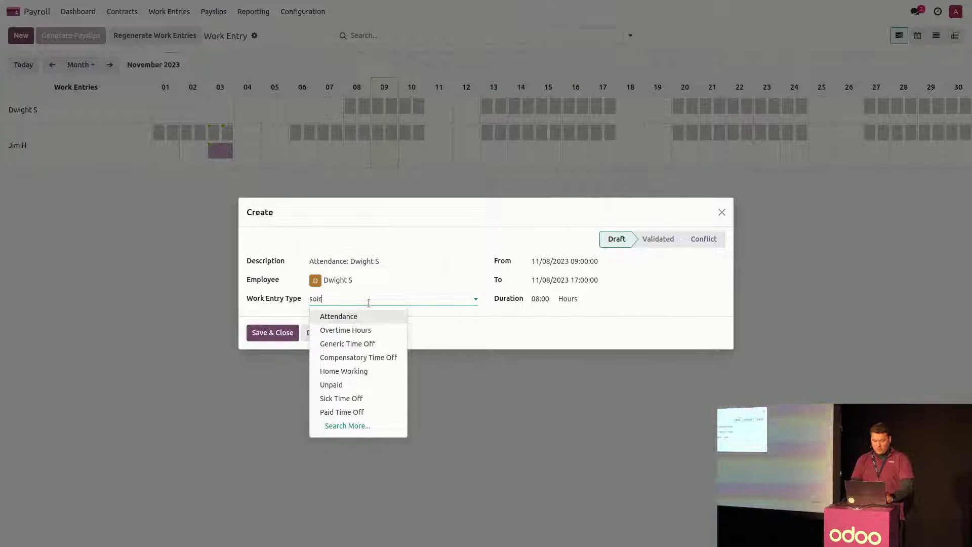
type("k")
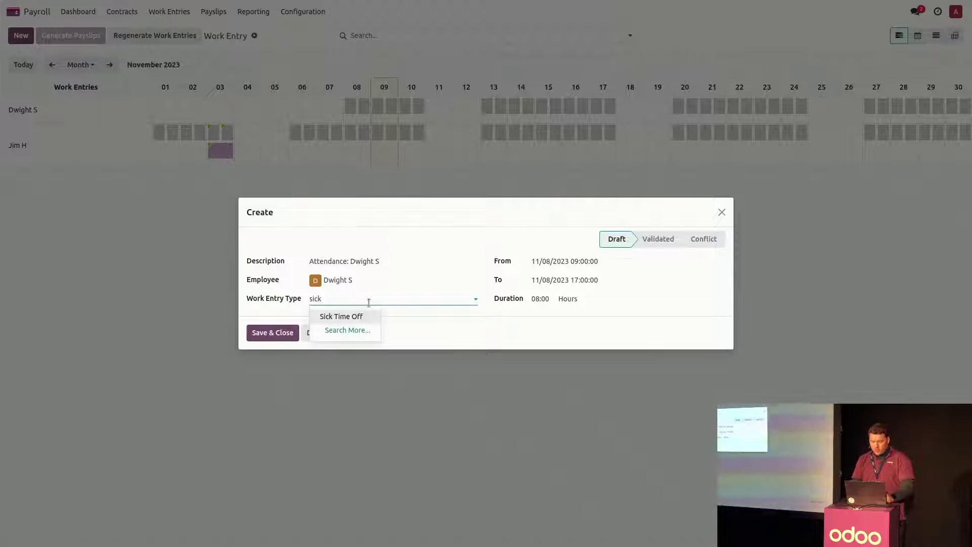
key("Return")
left_click(278, 333)
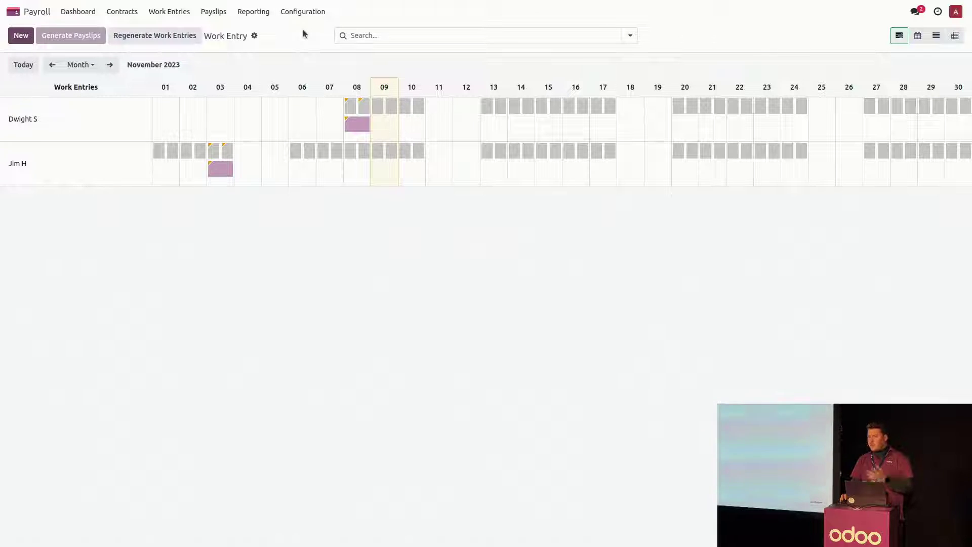
- Show only the conflicting work entries and delete both attendance entries on 11/03/2023
left_click(173, 11)
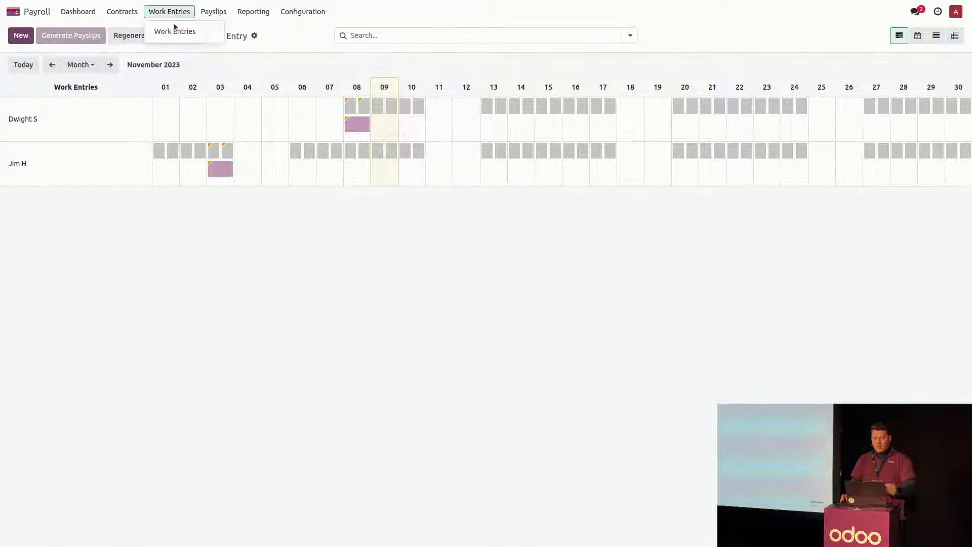
left_click(185, 32)
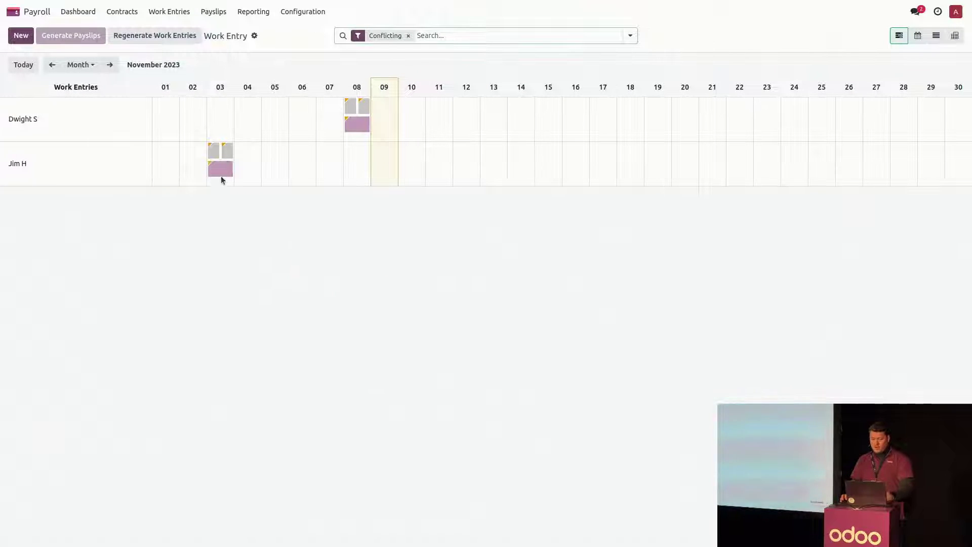
left_click(214, 155)
left_click(238, 178)
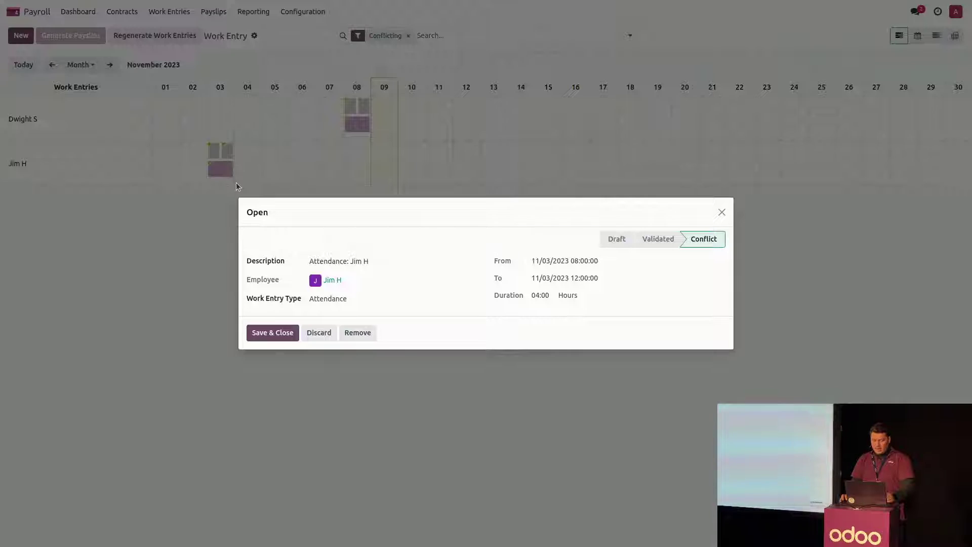
left_click(357, 333)
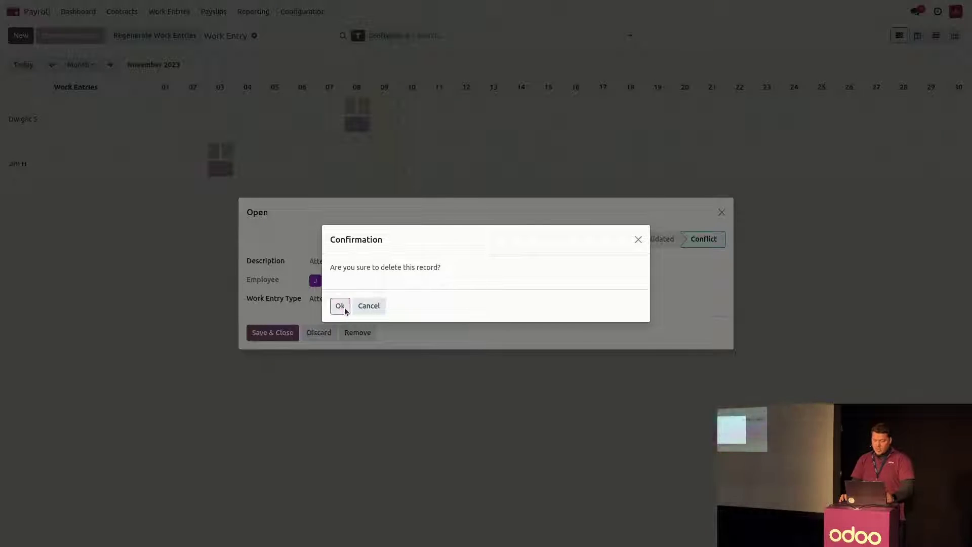
left_click(343, 307)
left_click(227, 168)
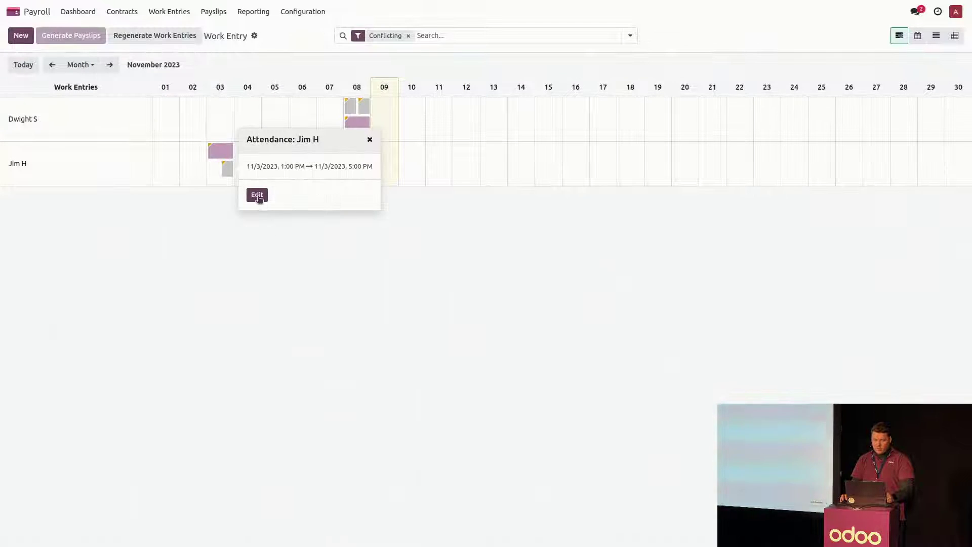
left_click(257, 195)
left_click(358, 332)
left_click(339, 307)
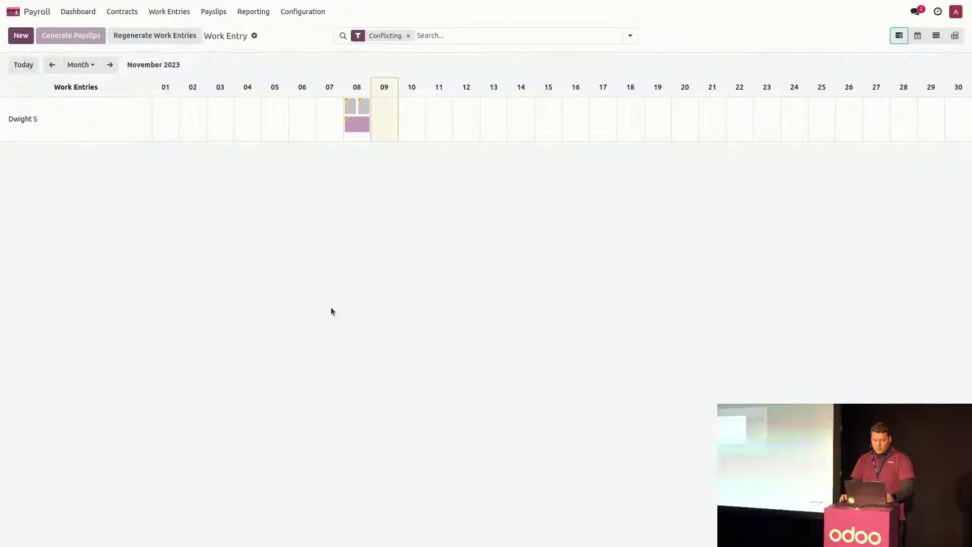
- Delete both attendance entries on 11/08/2023 that conflict with the sick time off
left_click(350, 105)
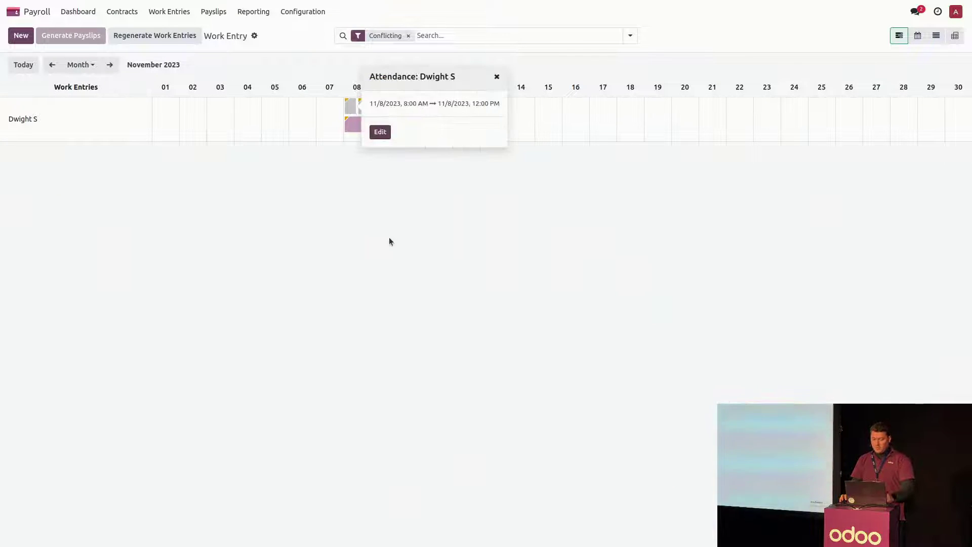
left_click(386, 131)
left_click(363, 333)
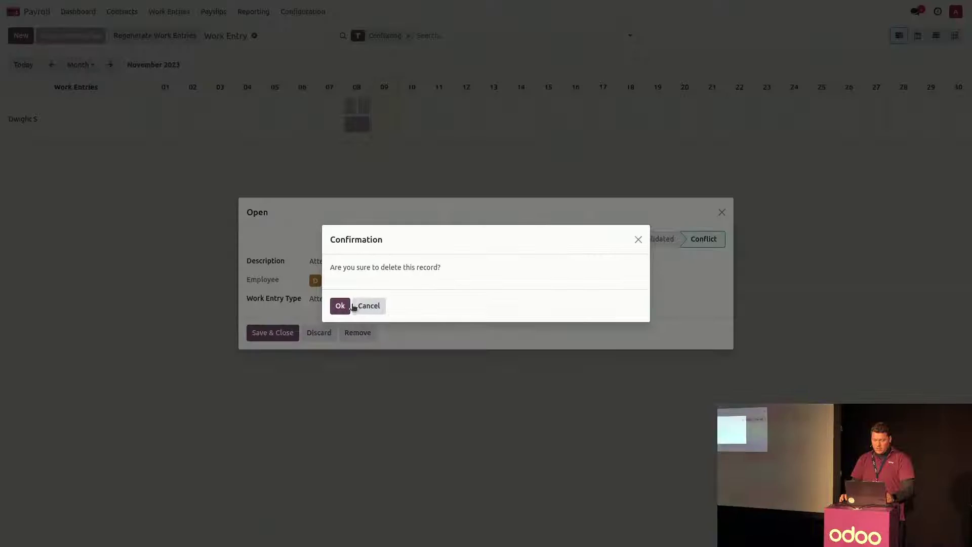
left_click(340, 307)
left_click(364, 124)
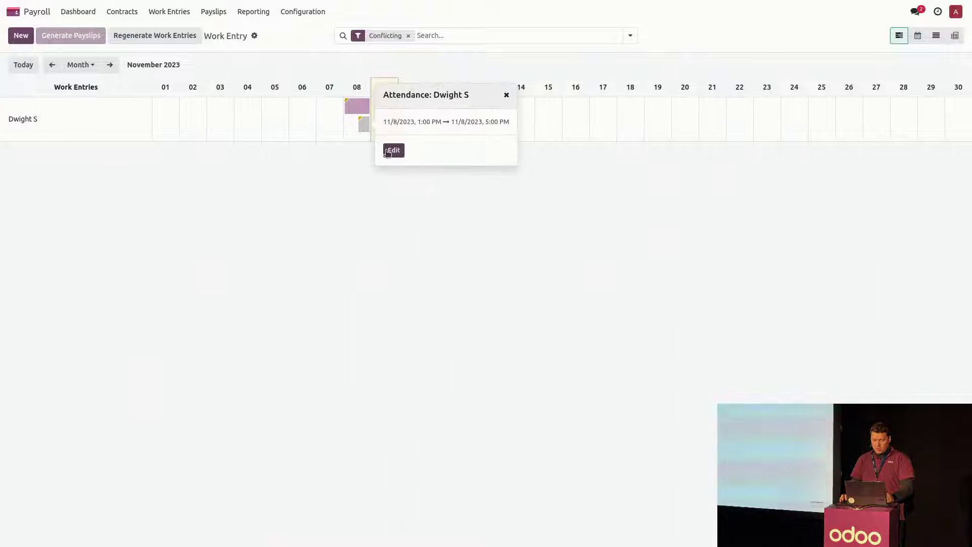
left_click(391, 150)
left_click(352, 332)
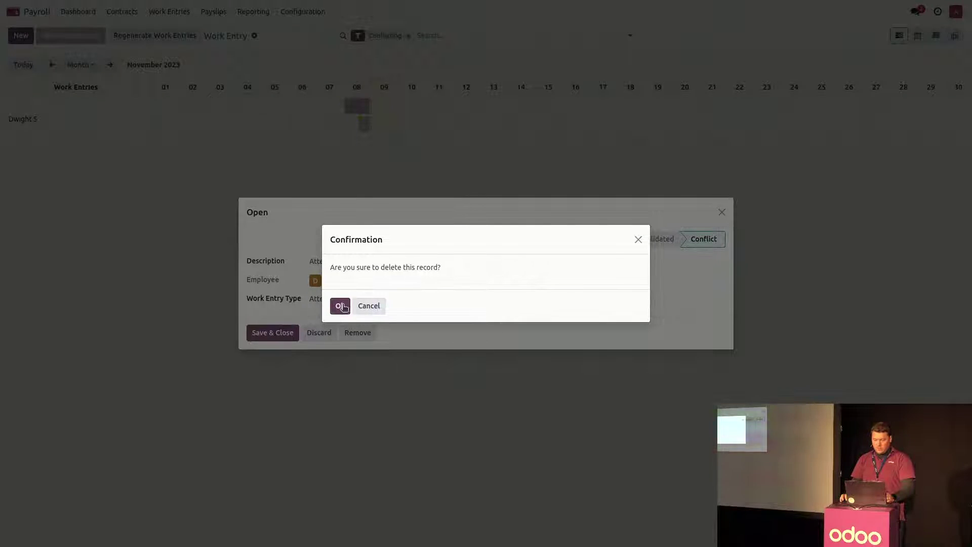
left_click(347, 305)
- Remove the Conflicting filter and export the full list of work entries to a spreadsheet file
left_click(408, 35)
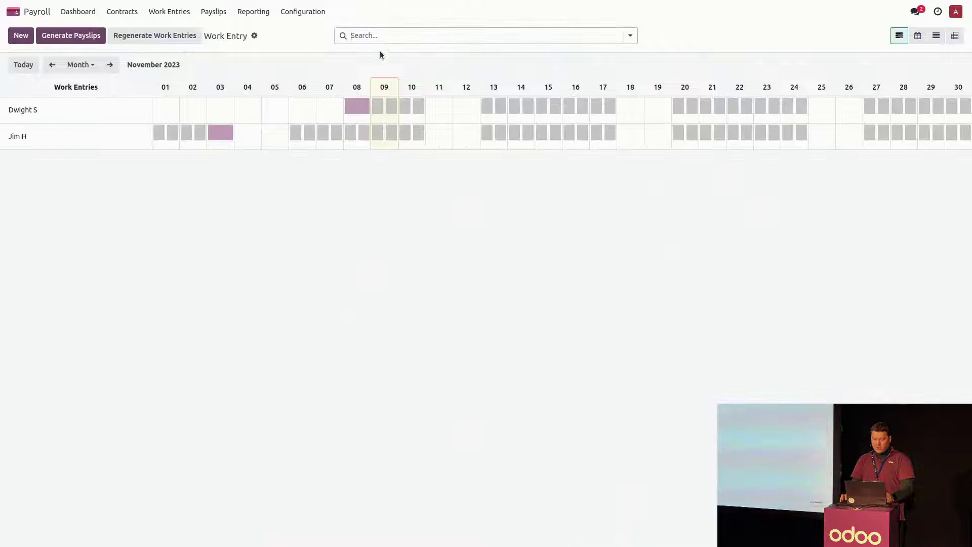
left_click(936, 36)
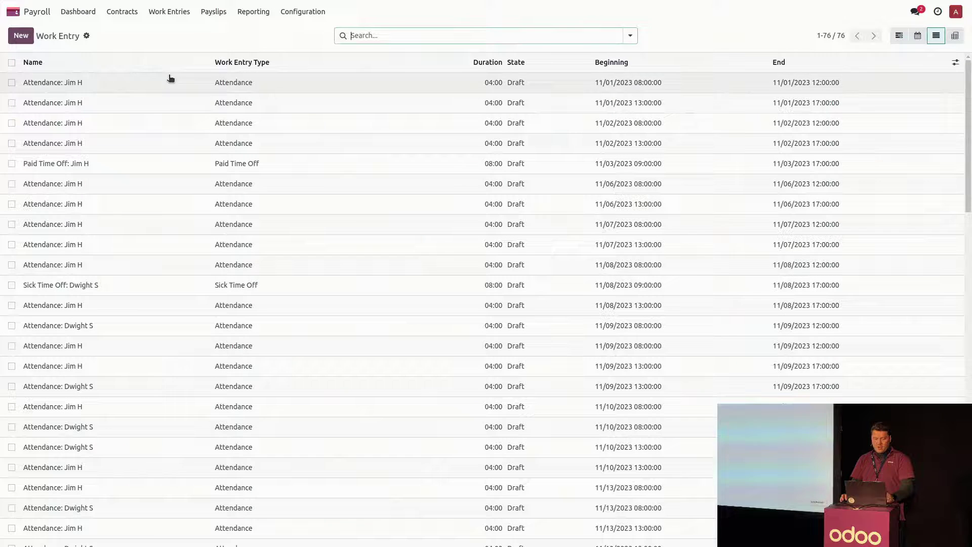
left_click(86, 36)
left_click(115, 67)
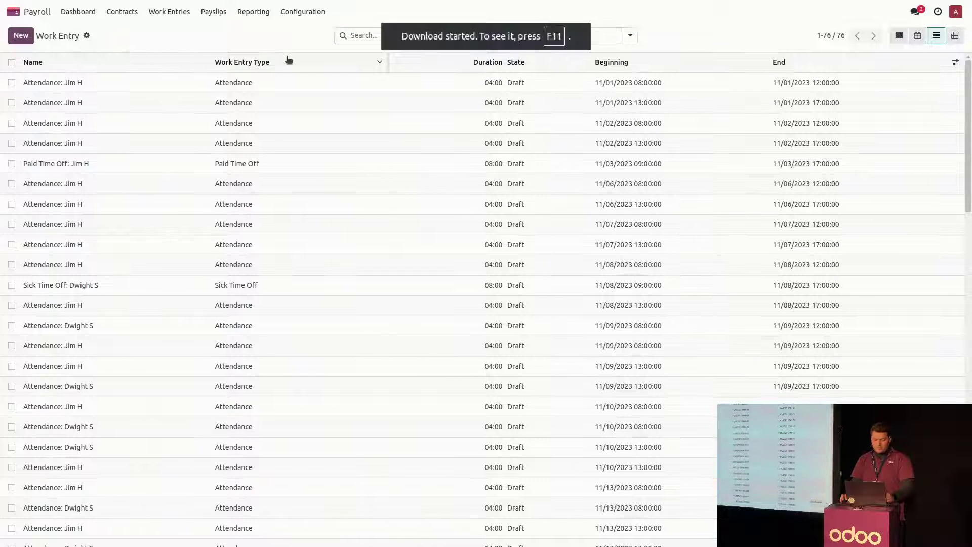
- Open the downloaded HR Work Entry spreadsheet in ONLYOFFICE and examine the exported entries
key("F11")
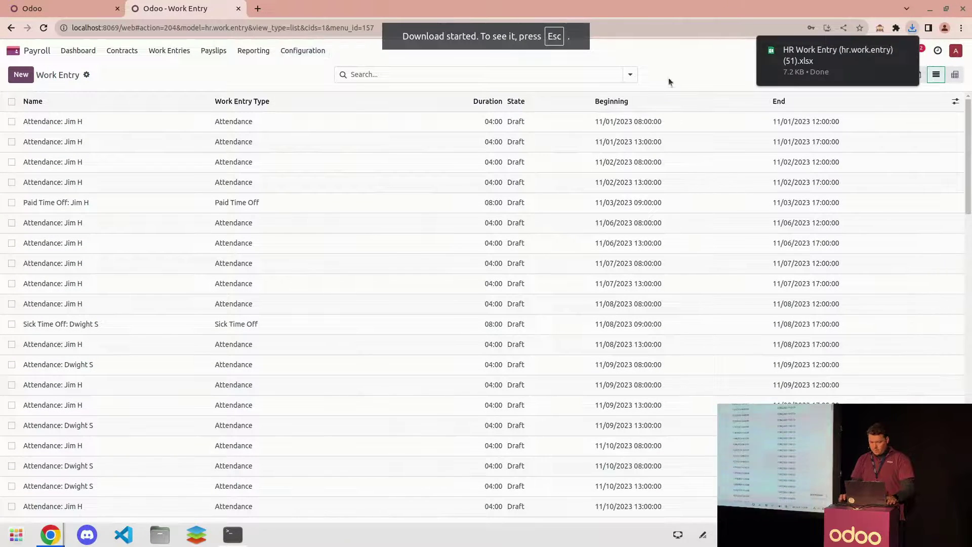
left_click(793, 63)
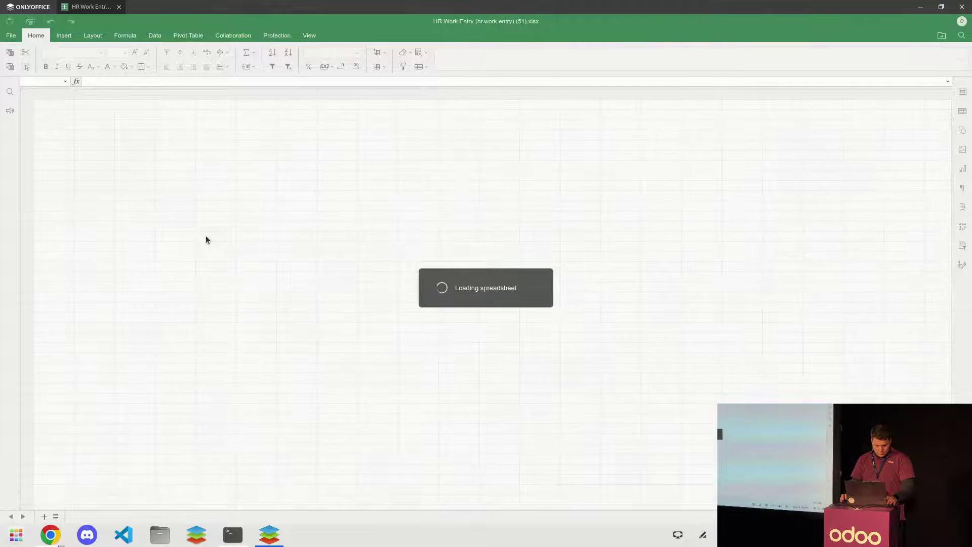
left_click(441, 269)
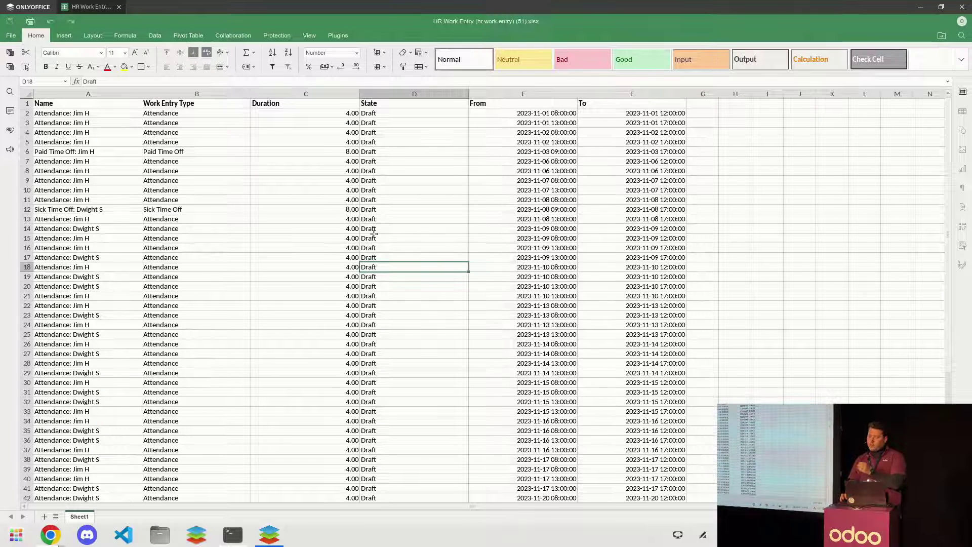
- Close the exported spreadsheet and return to the Odoo home page in full screen
left_click(962, 6)
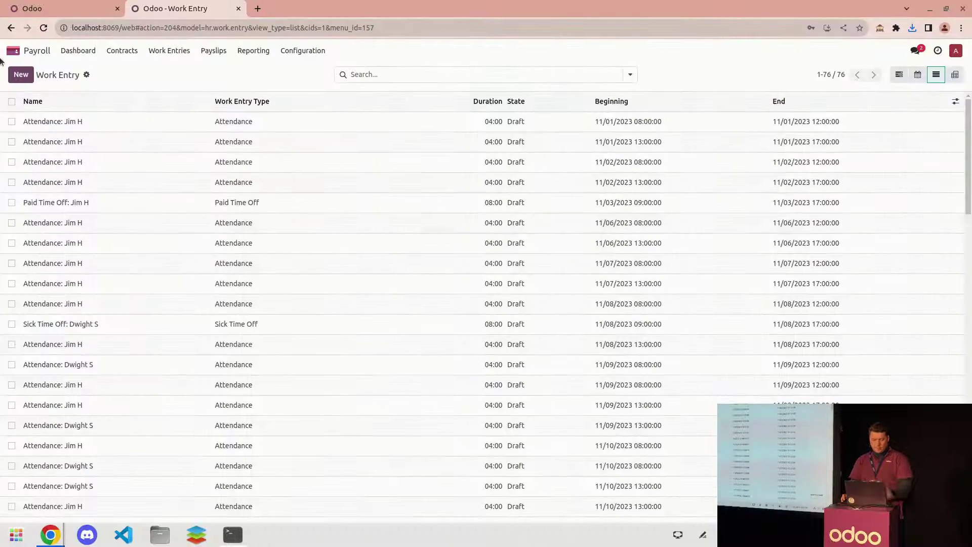
left_click(16, 51)
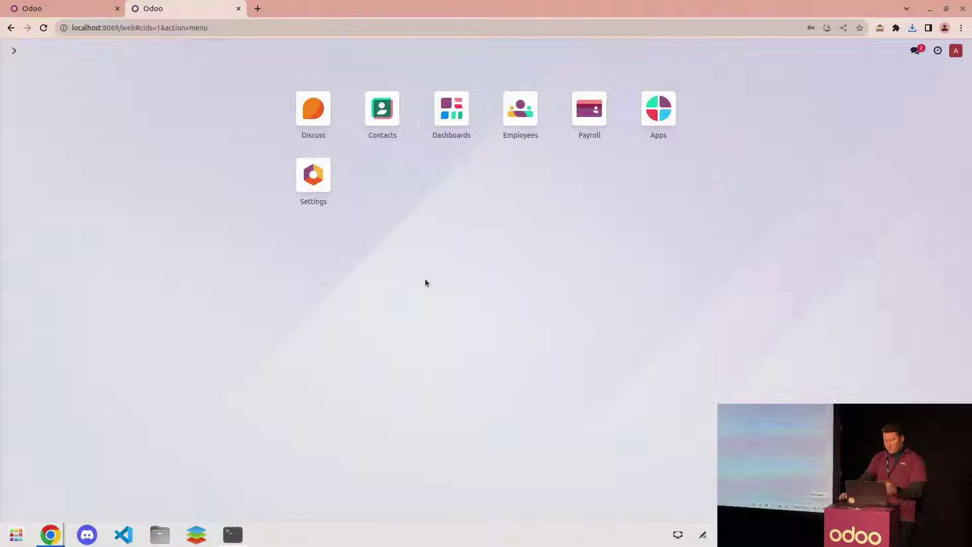
key("F11")
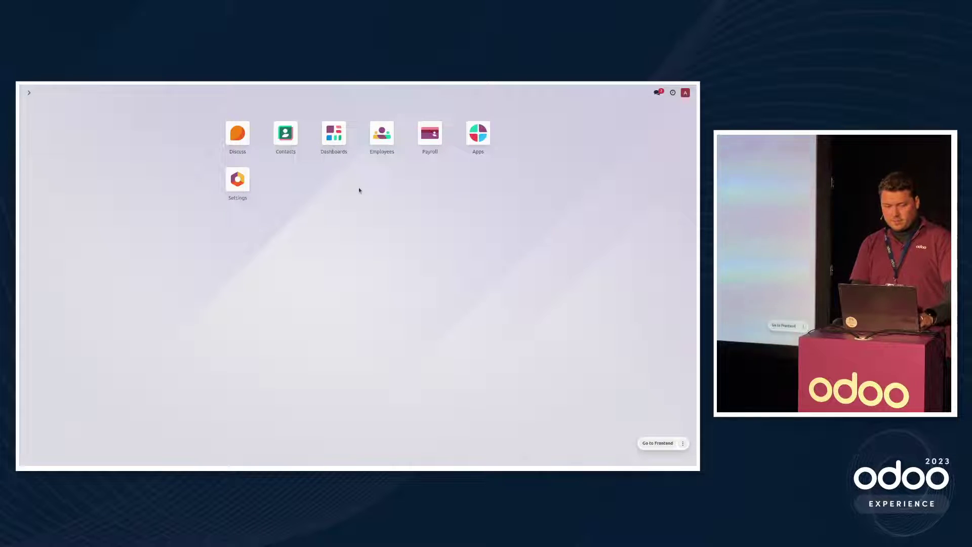
- Switch to the presentation and advance to the Questions slide
key("ctrl+alt+Left")
key("Right")
key("Right")
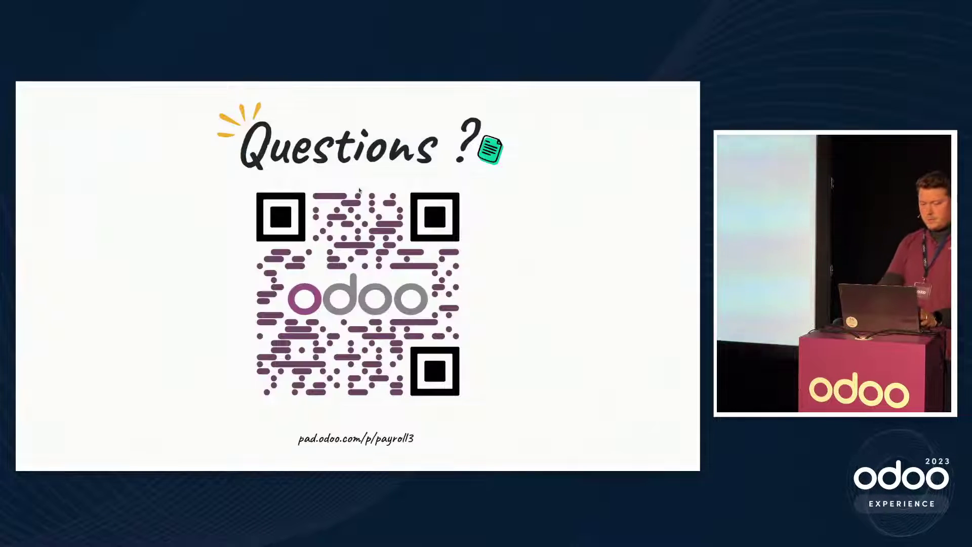